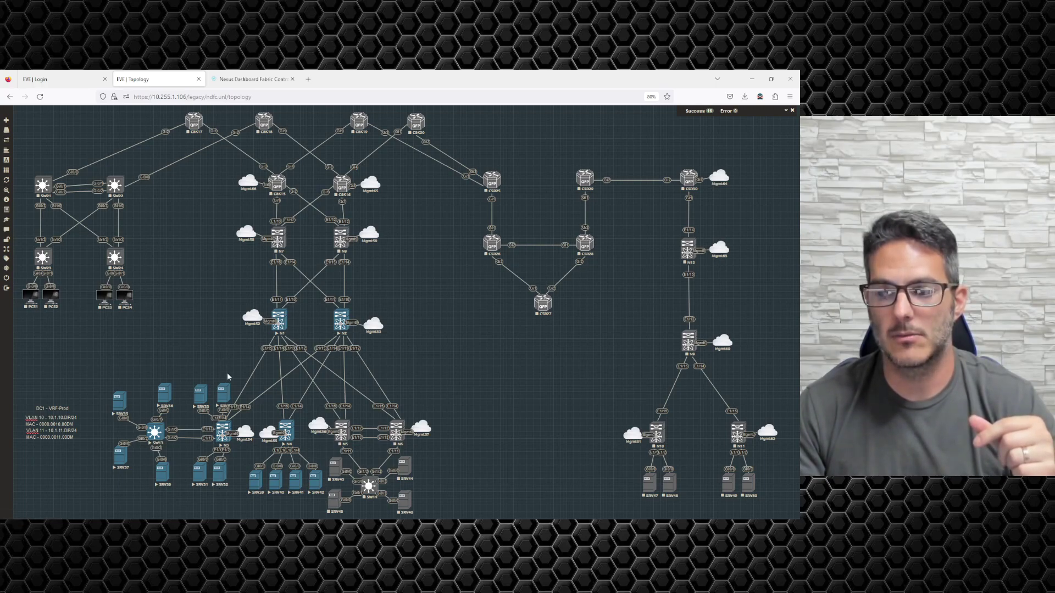
Nudge the SRV34 server node slightly upward on the EVE-NG topology canvas
drag(223, 386, 223, 377)
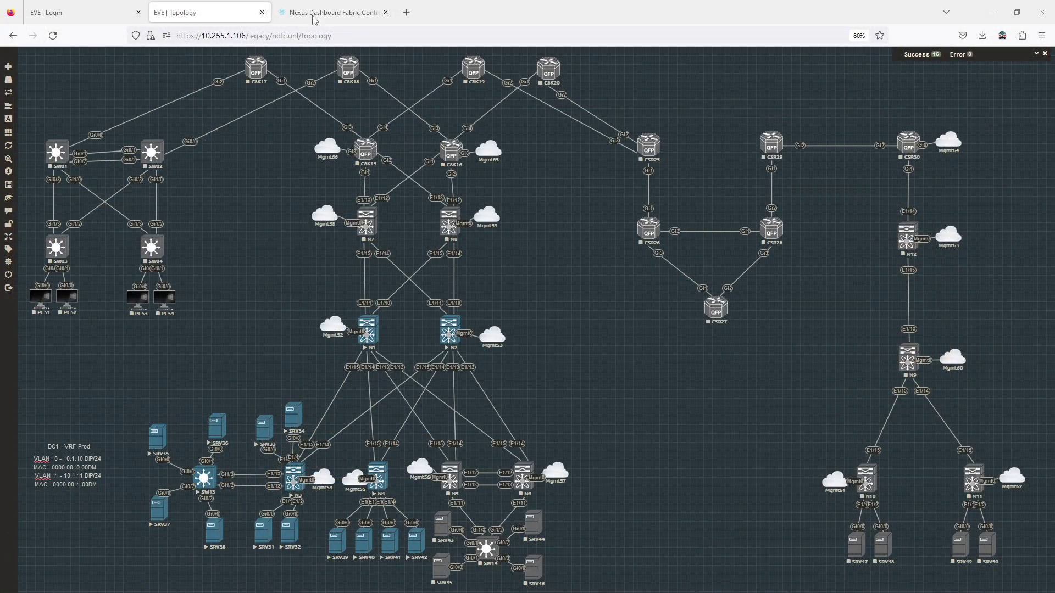
Reload Nexus Dashboard and log in with the saved admin credentials
click(242, 80)
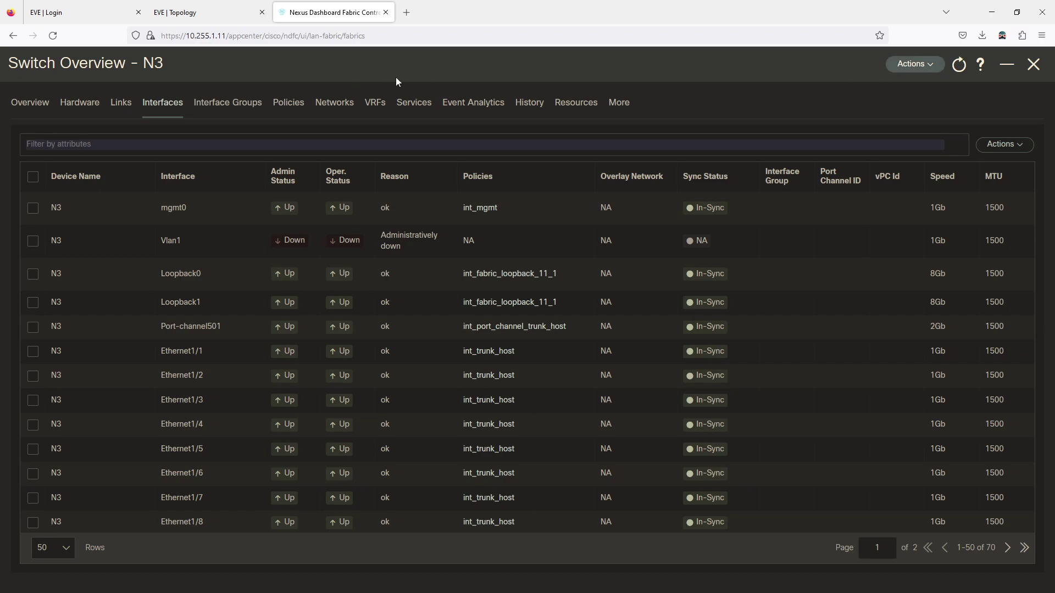
click(53, 35)
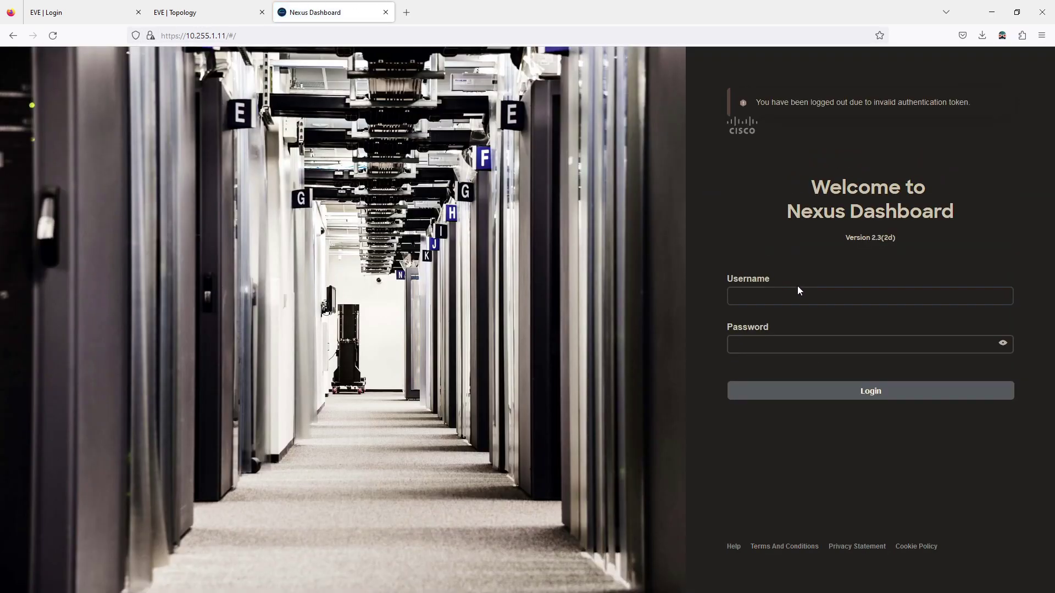
click(797, 291)
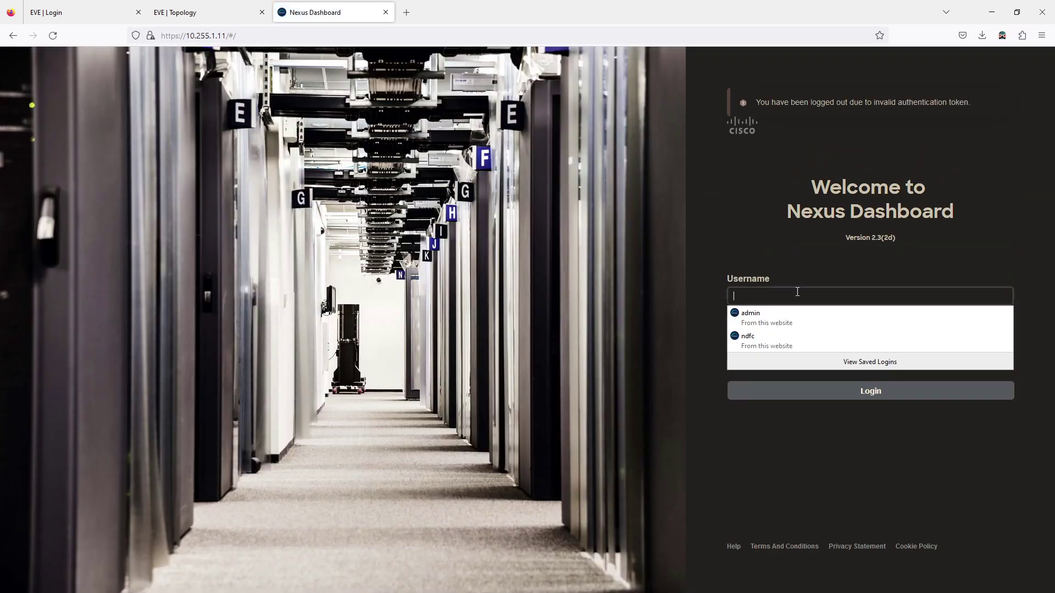
click(786, 310)
click(789, 390)
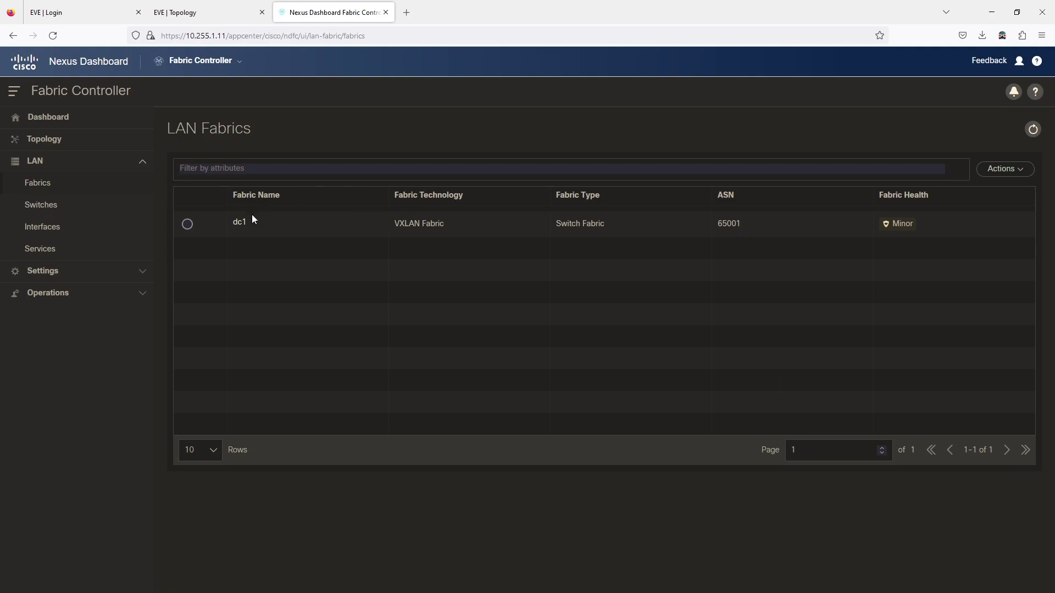
Open the dc1 fabric's full overview and show its empty VRFs list
click(239, 224)
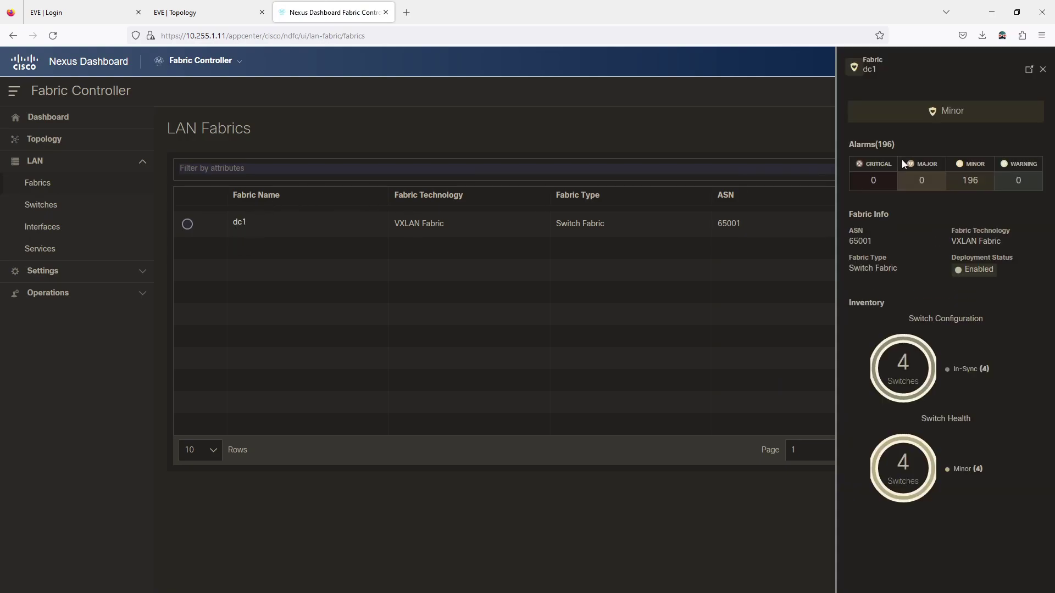
click(1029, 69)
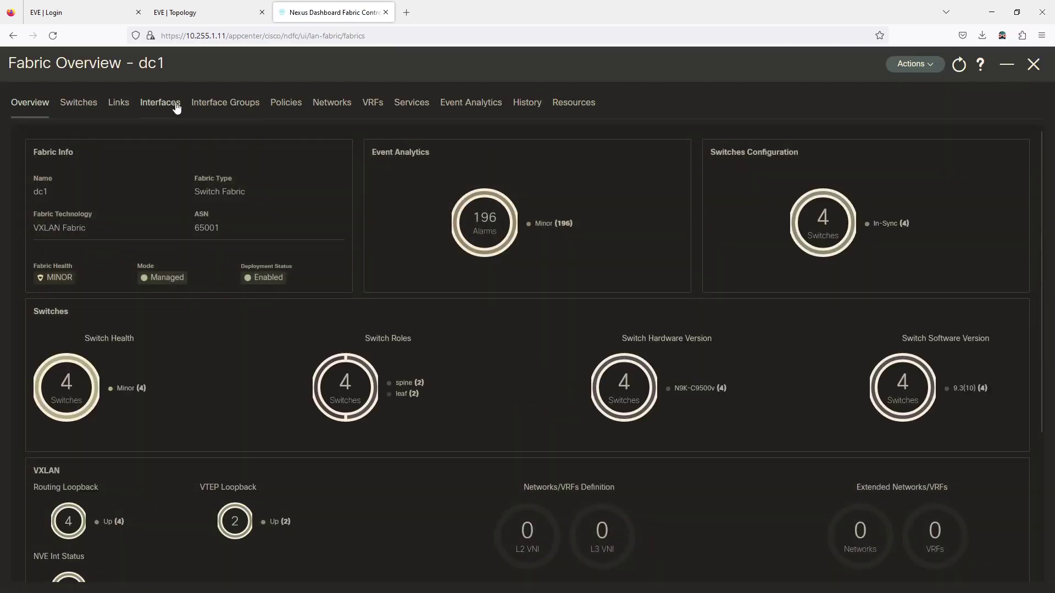
click(372, 105)
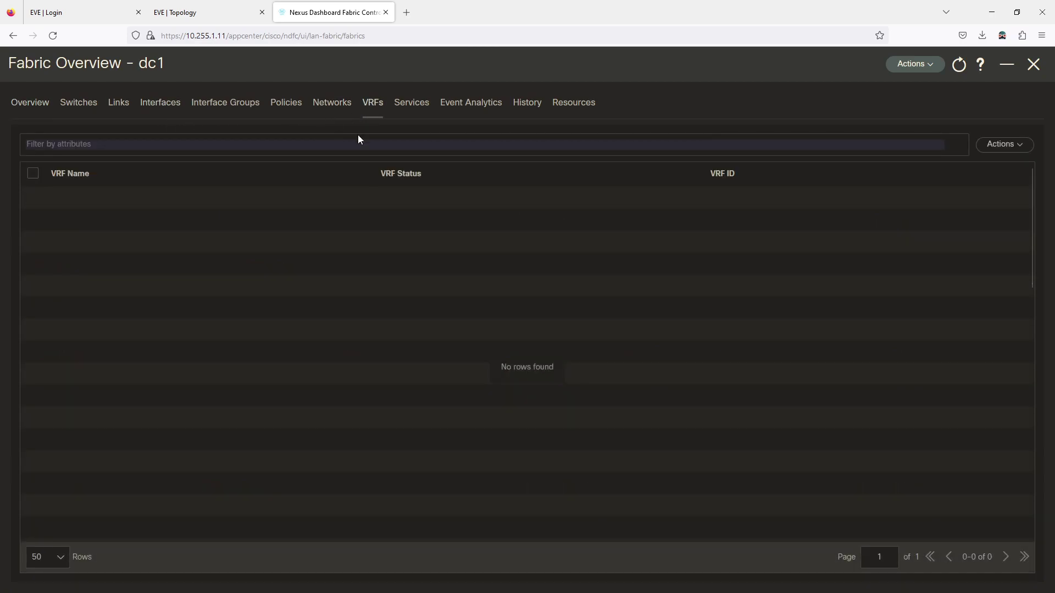
Start a new VRF and name it DC1-vrf-prod
click(1000, 144)
click(968, 169)
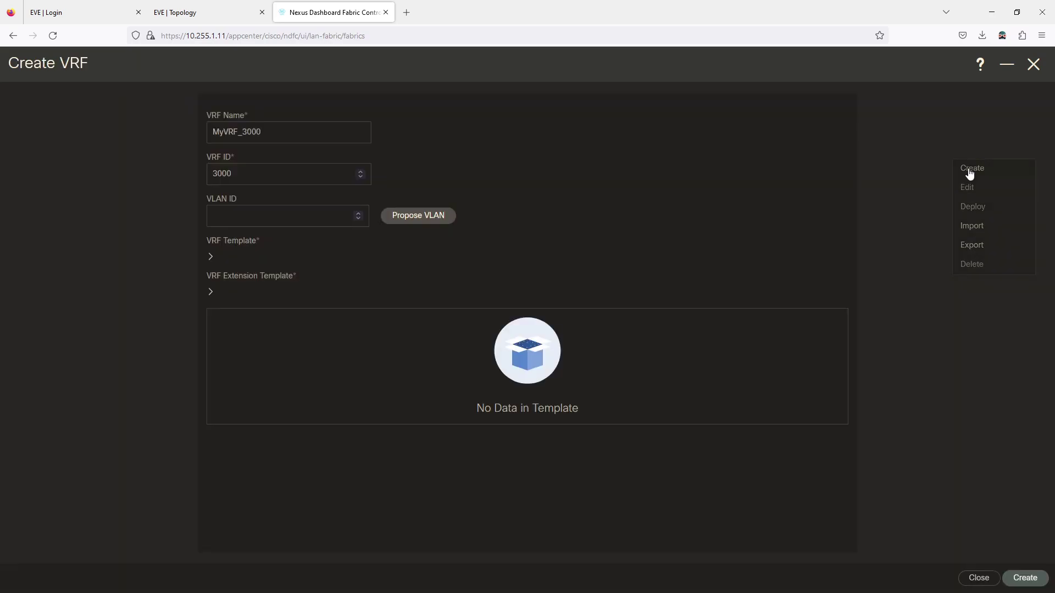
drag(306, 131, 137, 122)
text(DC)
text(1-vf)
text(f-prod)
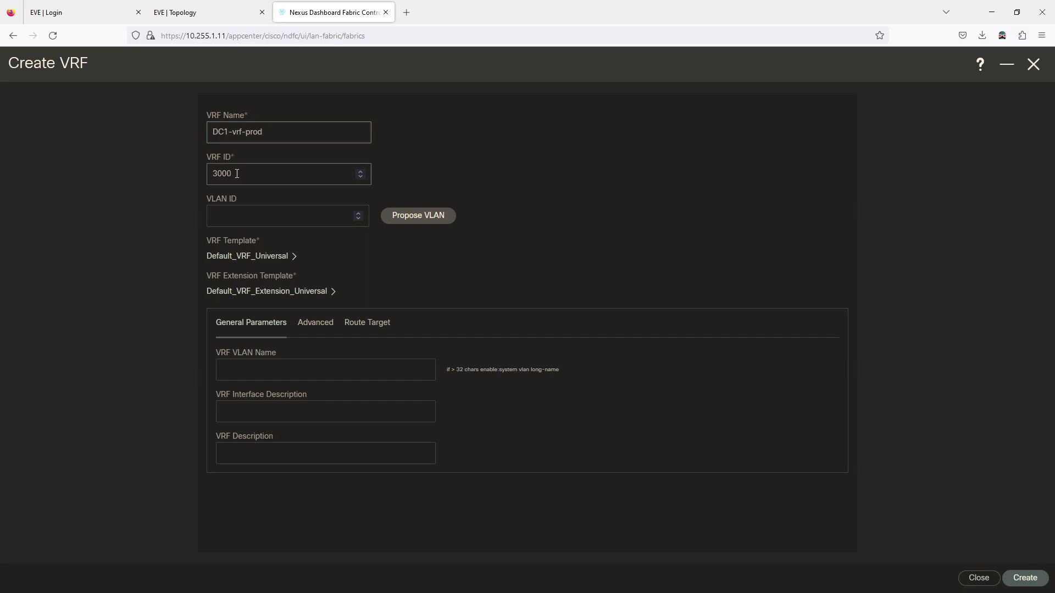
Propose VLAN 70, set VRF ID 70 and VRF VLAN name L3_VNI
drag(239, 174, 190, 169)
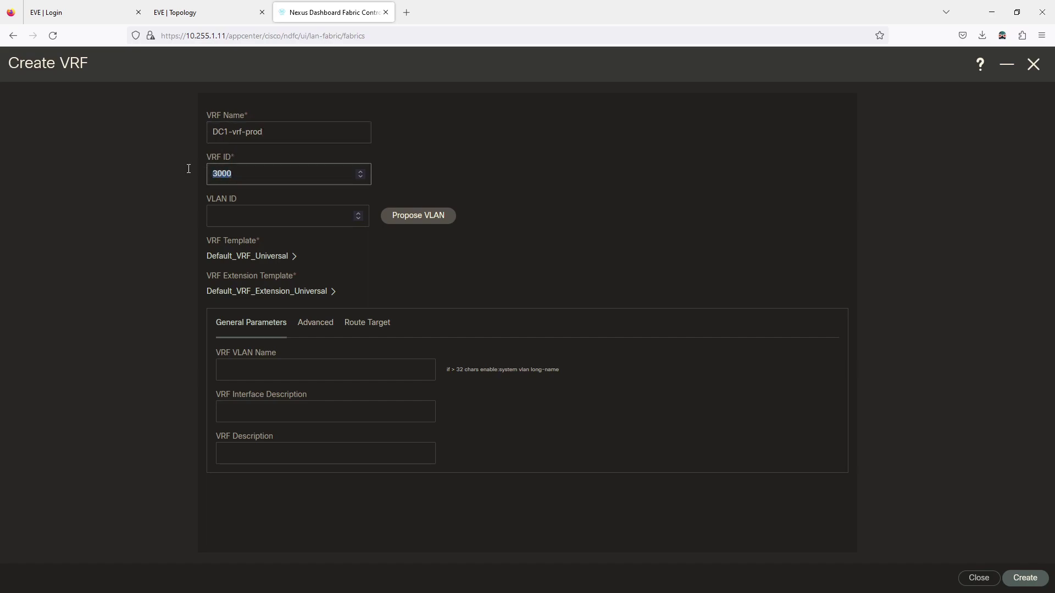
click(417, 221)
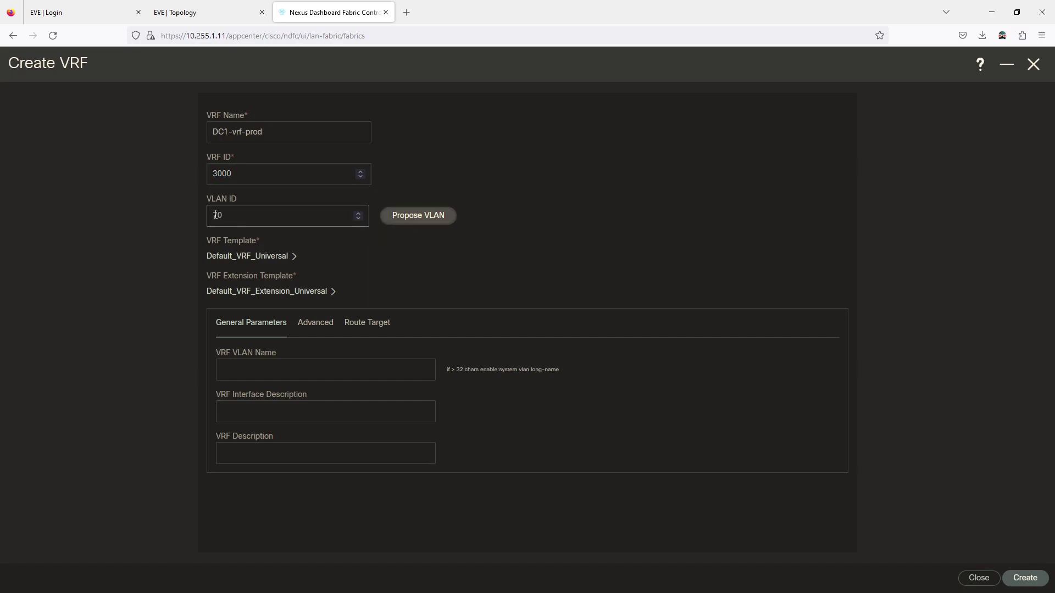
click(228, 173)
drag(228, 173, 160, 173)
text(70)
click(459, 180)
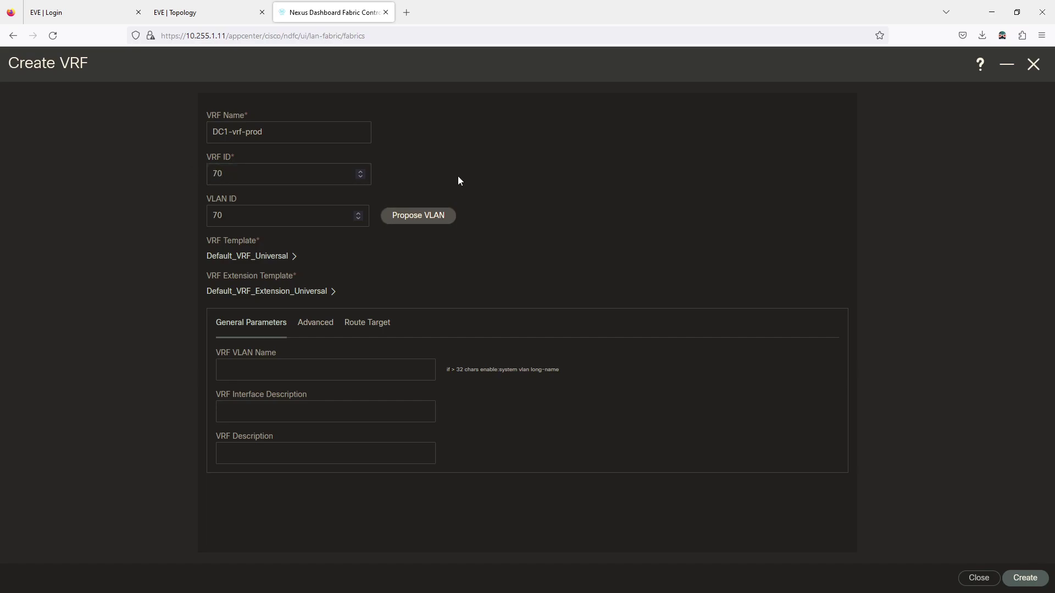
click(312, 371)
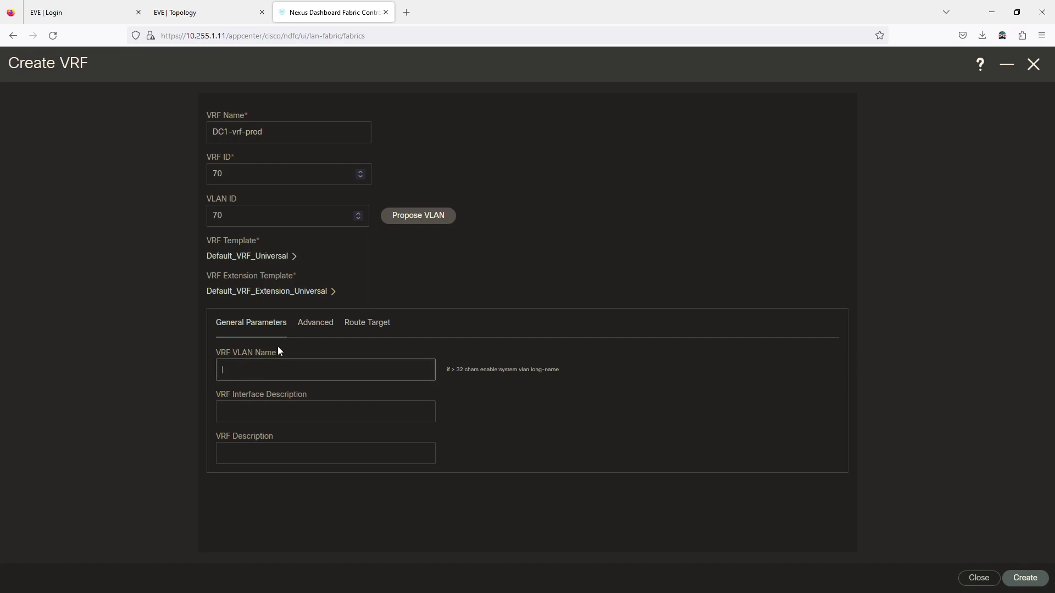
text(L3_VNI)
click(344, 405)
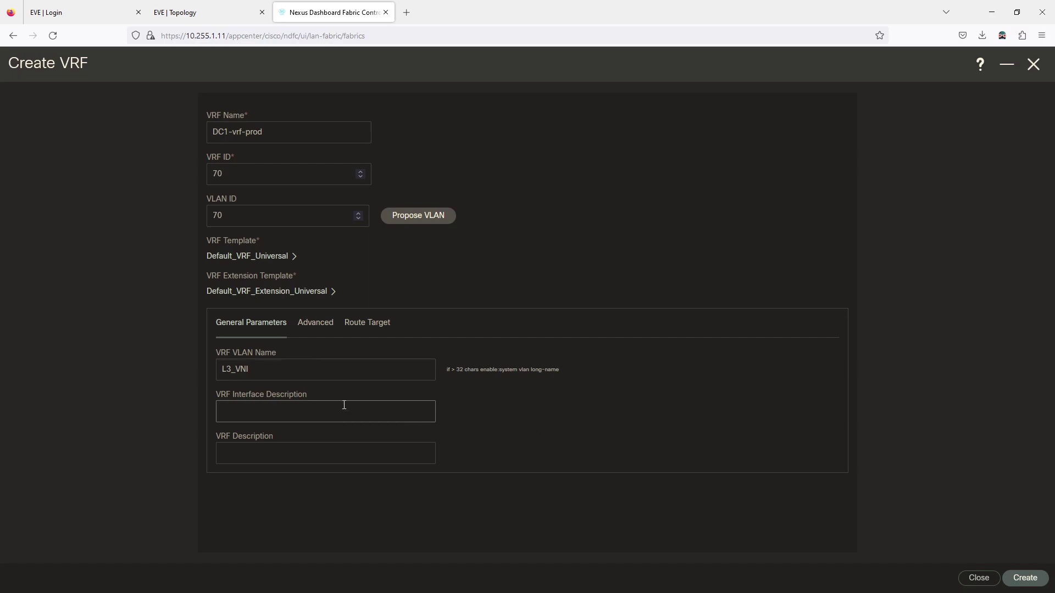
Expand the VRF form's Advanced settings, showing MTU 9216
click(308, 331)
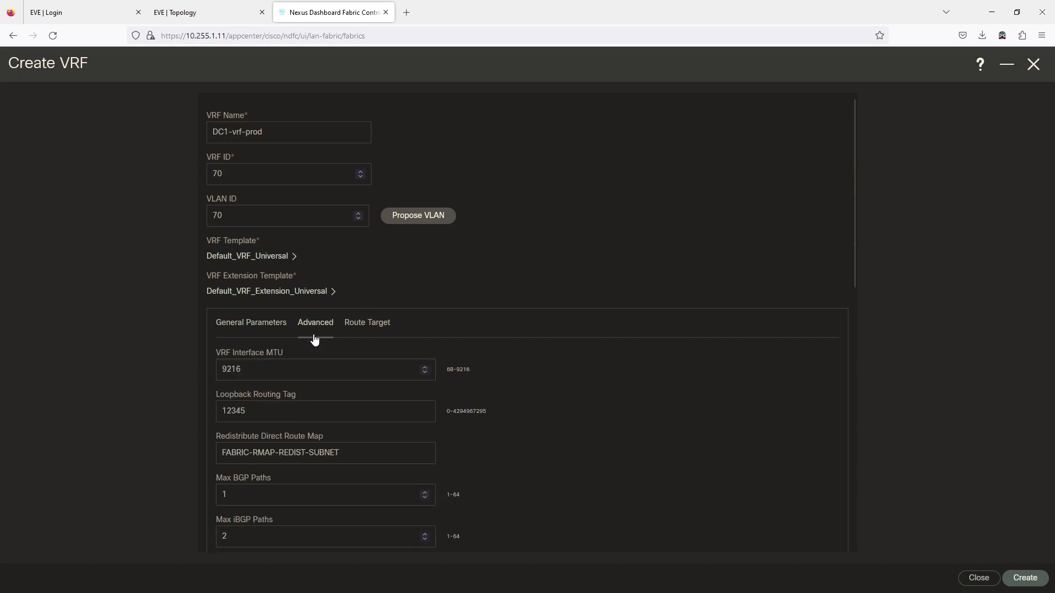
scroll(316, 348, down, 3)
scroll(316, 349, down, 5)
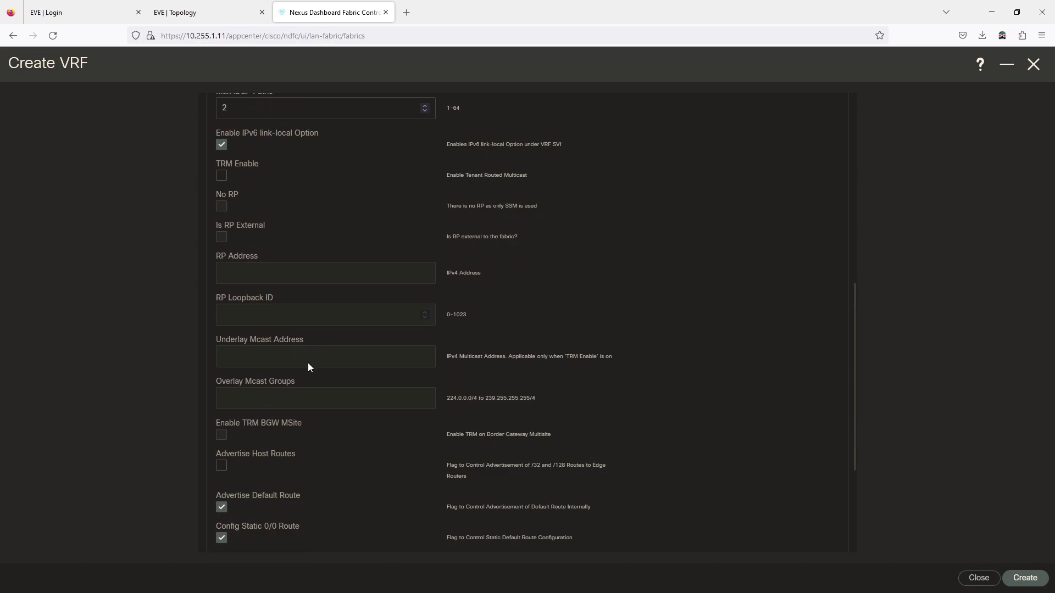
scroll(279, 414, up, 7)
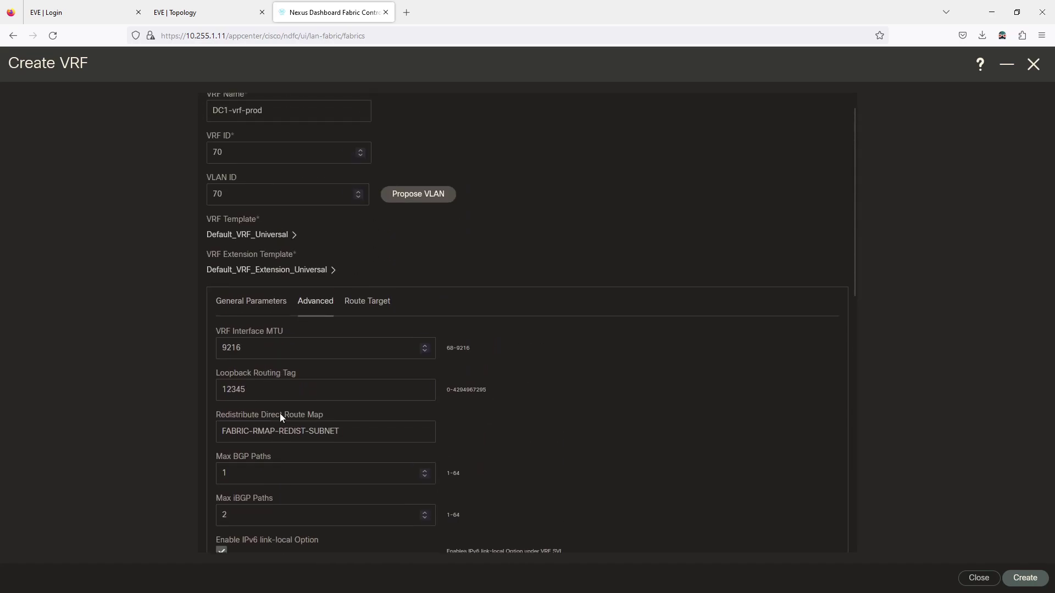
scroll(279, 413, up, 1)
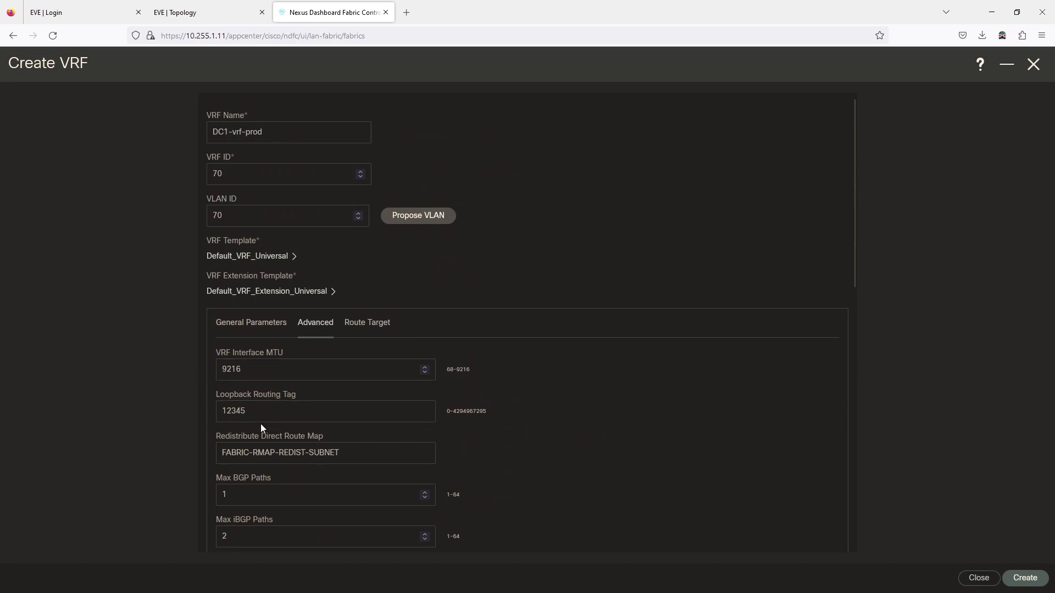
scroll(260, 424, down, 1)
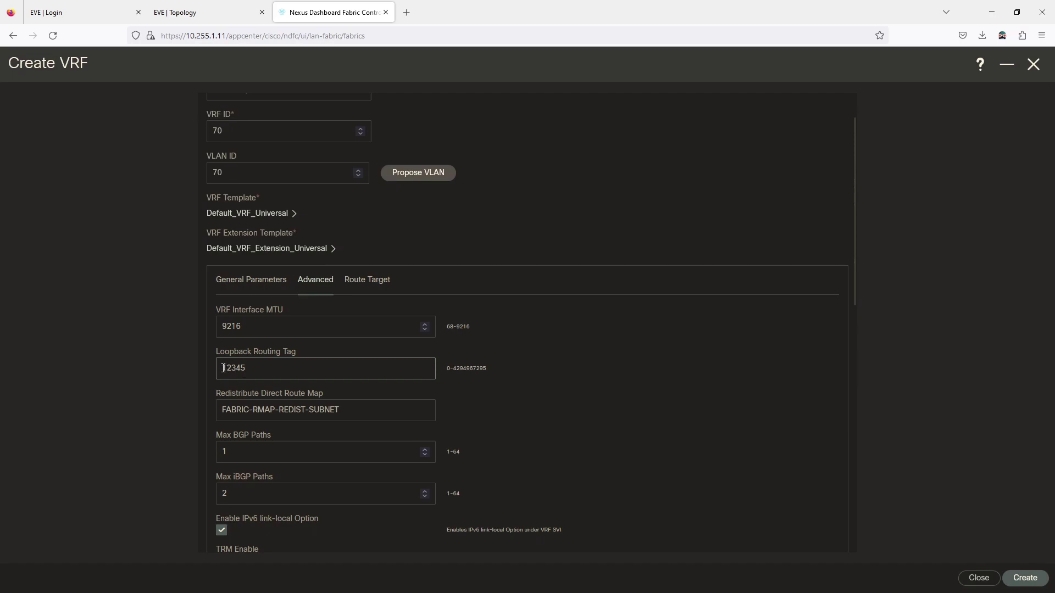
scroll(319, 409, down, 1)
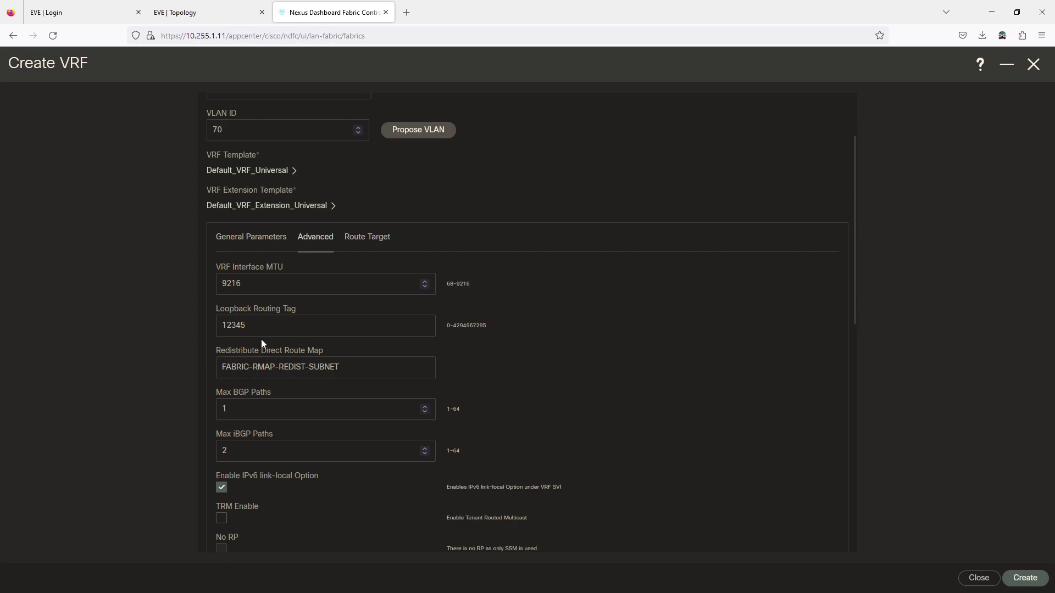
Review routing tag 12345, route map FABRIC-RMAP-REDIST-SUBNET and max iBGP paths 2
drag(247, 329, 209, 328)
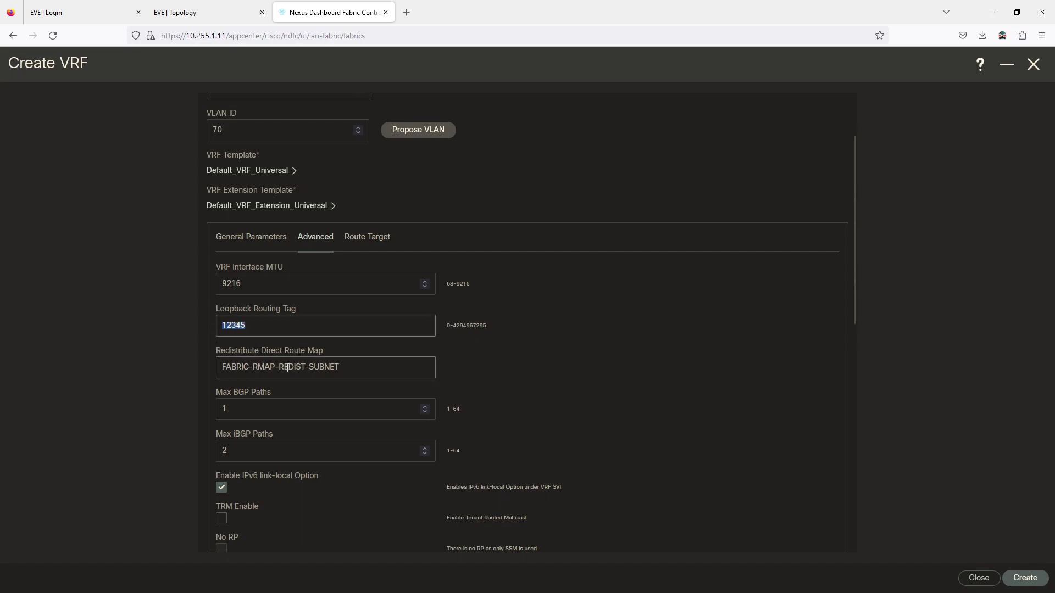
drag(352, 367, 221, 361)
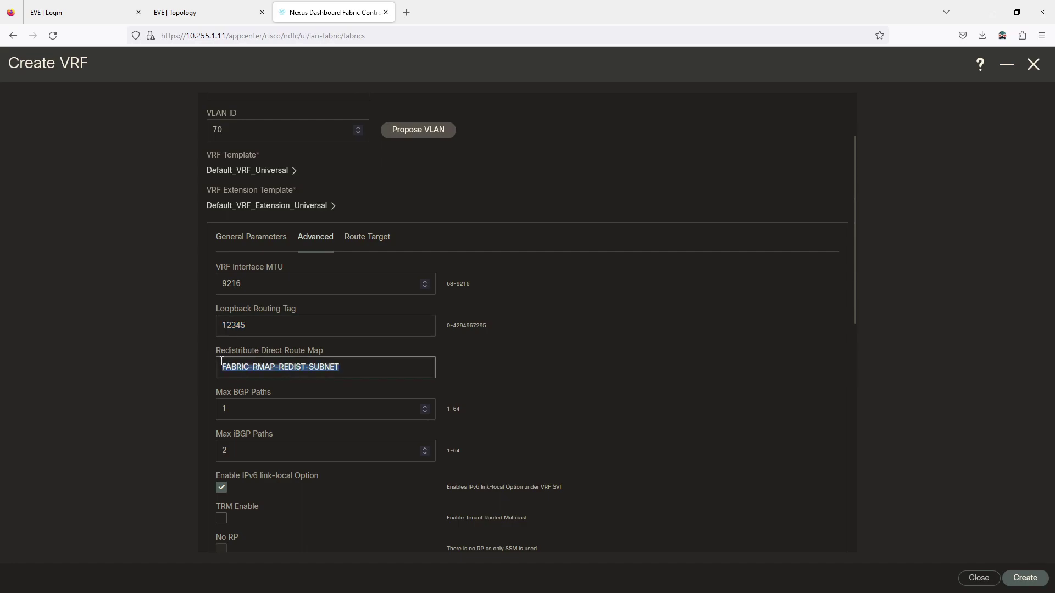
click(301, 388)
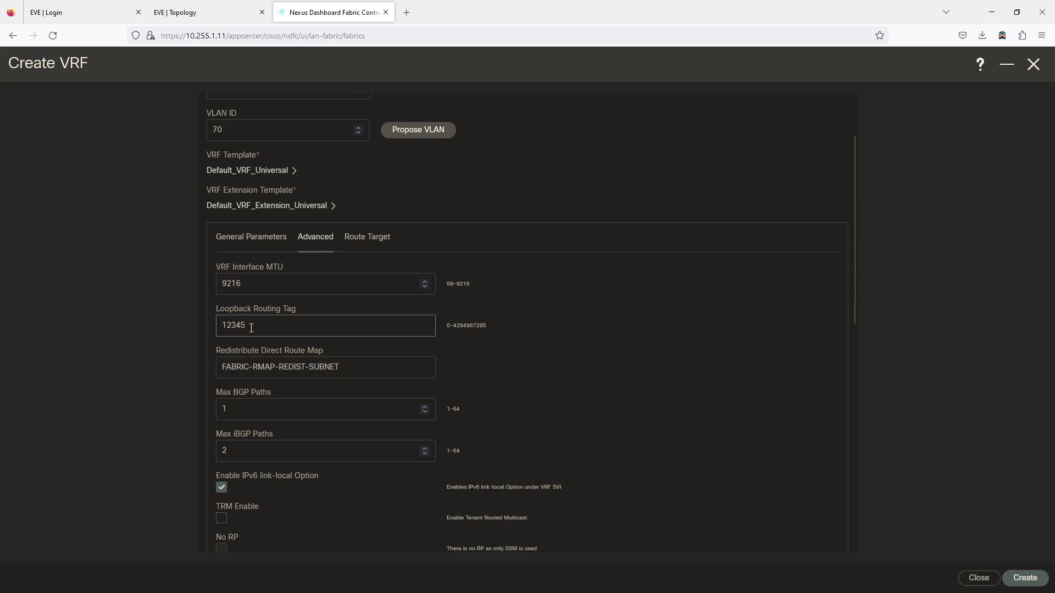
click(229, 366)
drag(220, 368, 348, 362)
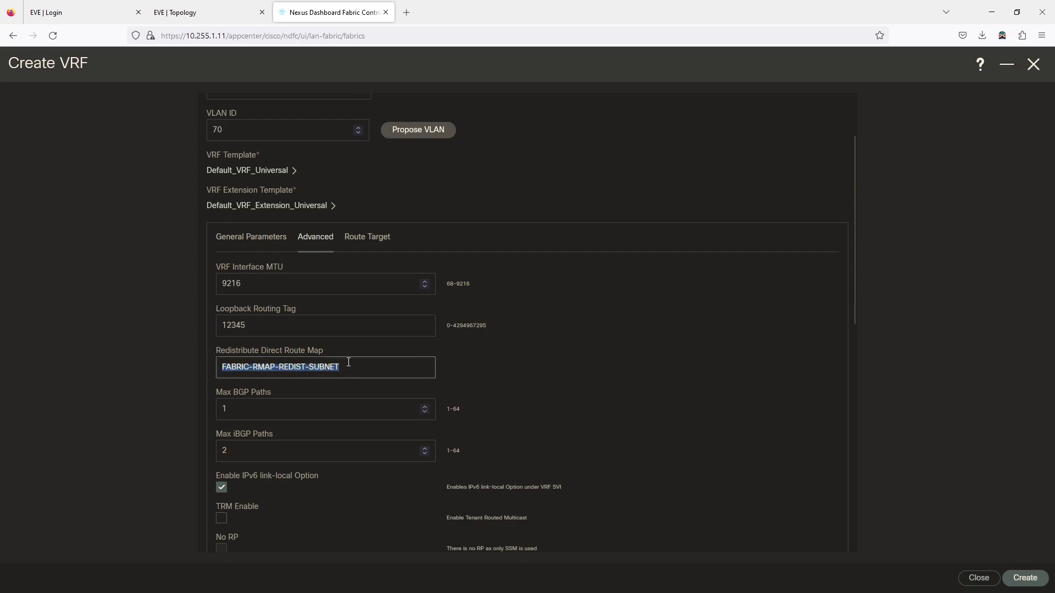
click(348, 391)
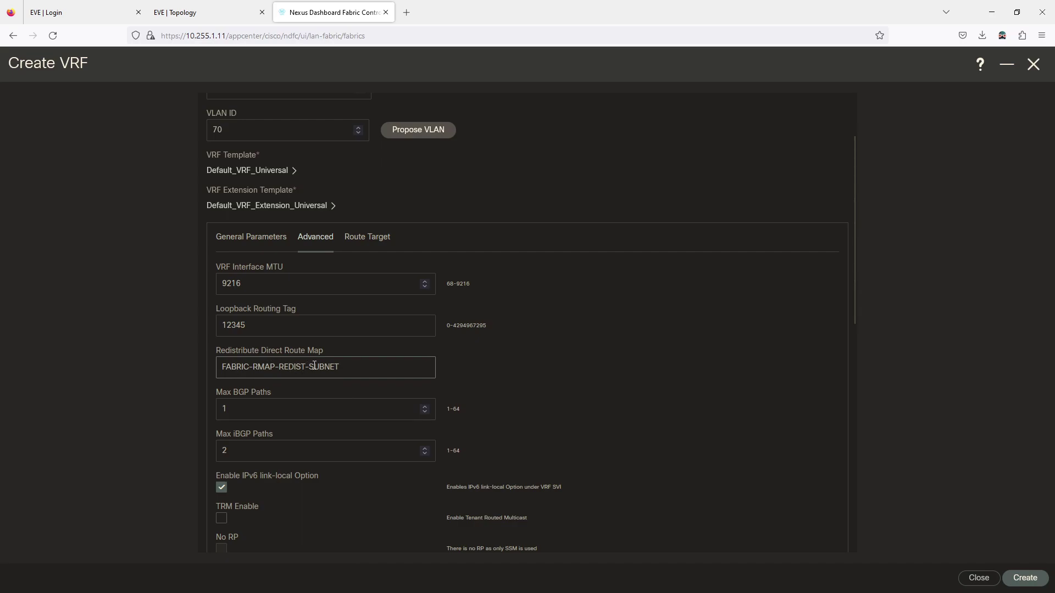
scroll(315, 365, down, 3)
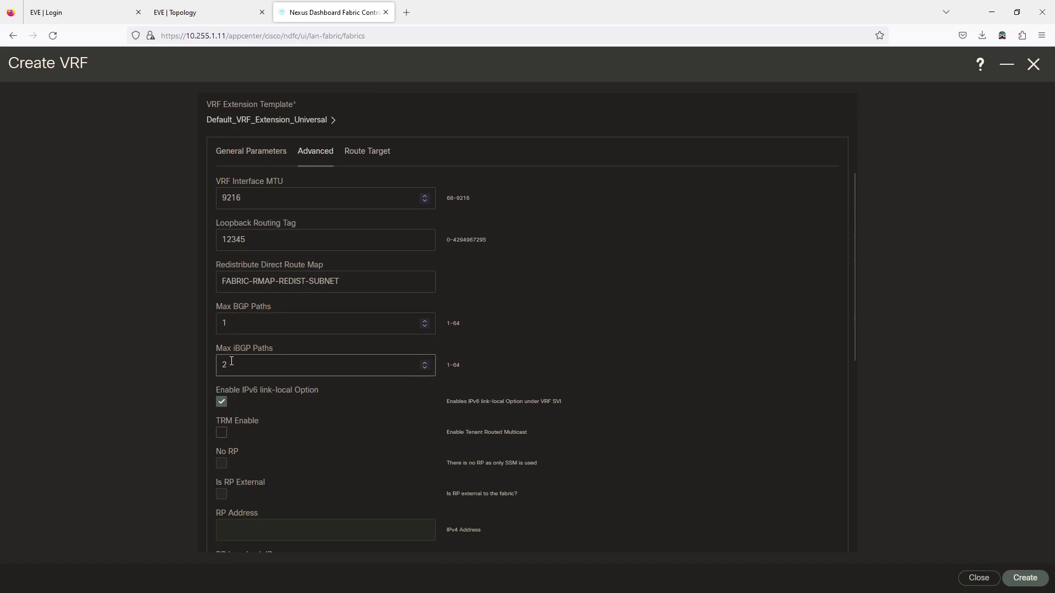
click(208, 12)
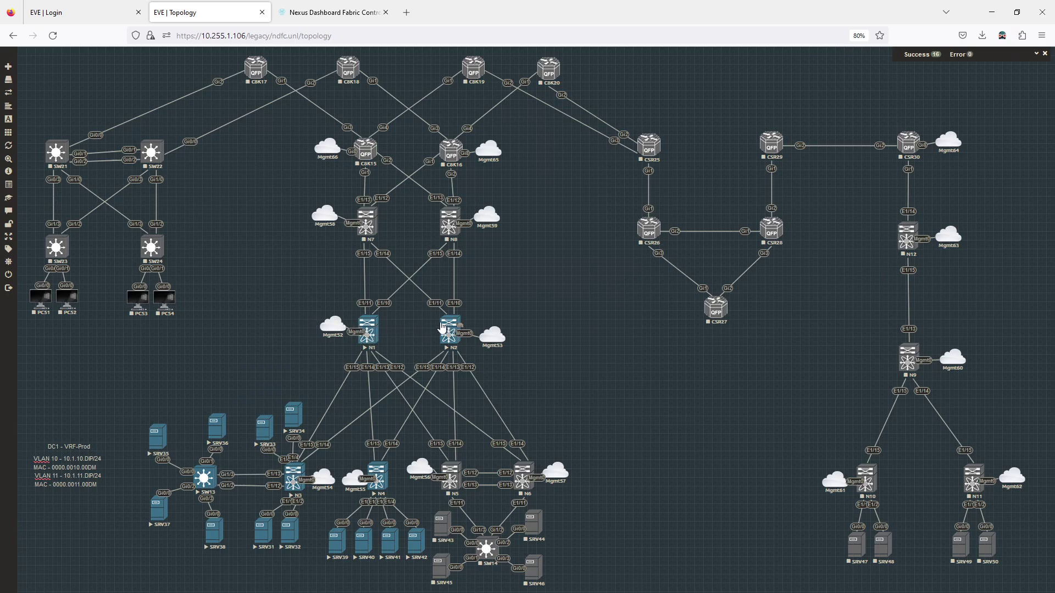
click(280, 12)
scroll(284, 341, down, 2)
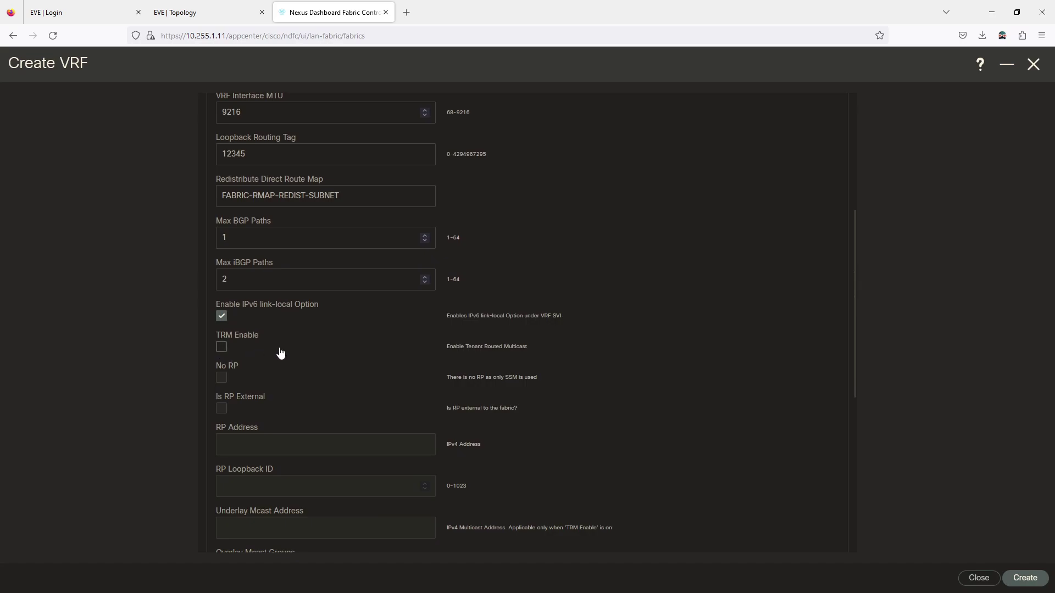
Uncheck Advertise Default Route and Config Static 0/0 Route, then create the VRF
scroll(292, 344, down, 3)
scroll(293, 344, down, 3)
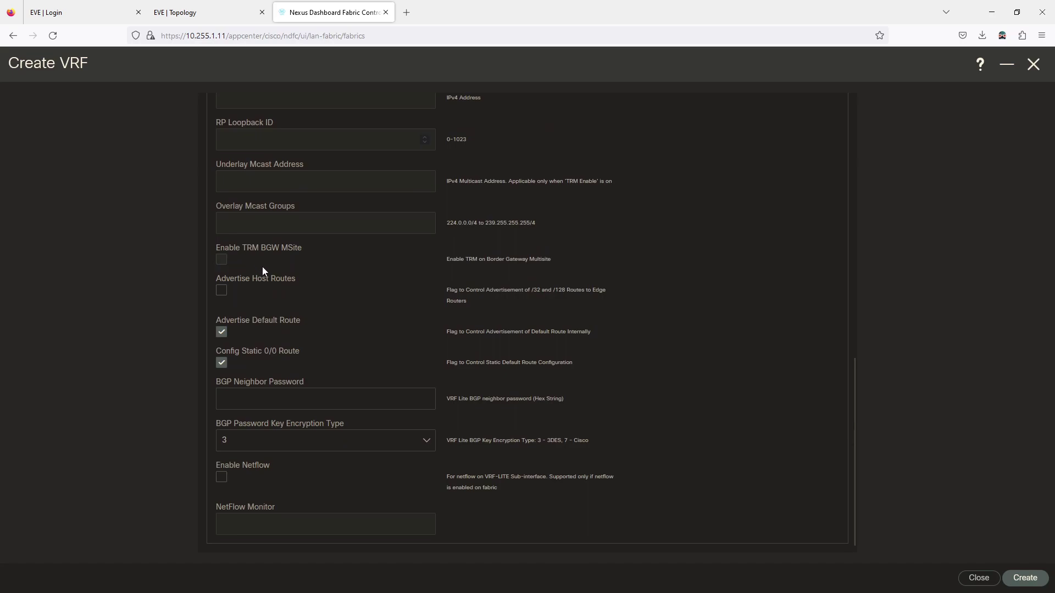
click(220, 332)
click(220, 363)
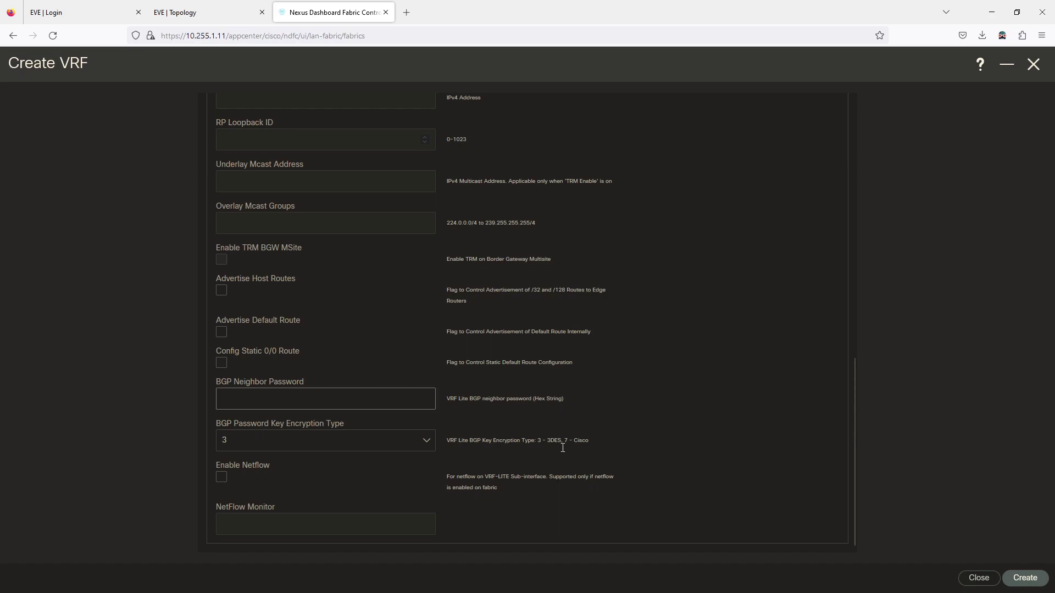
click(1025, 578)
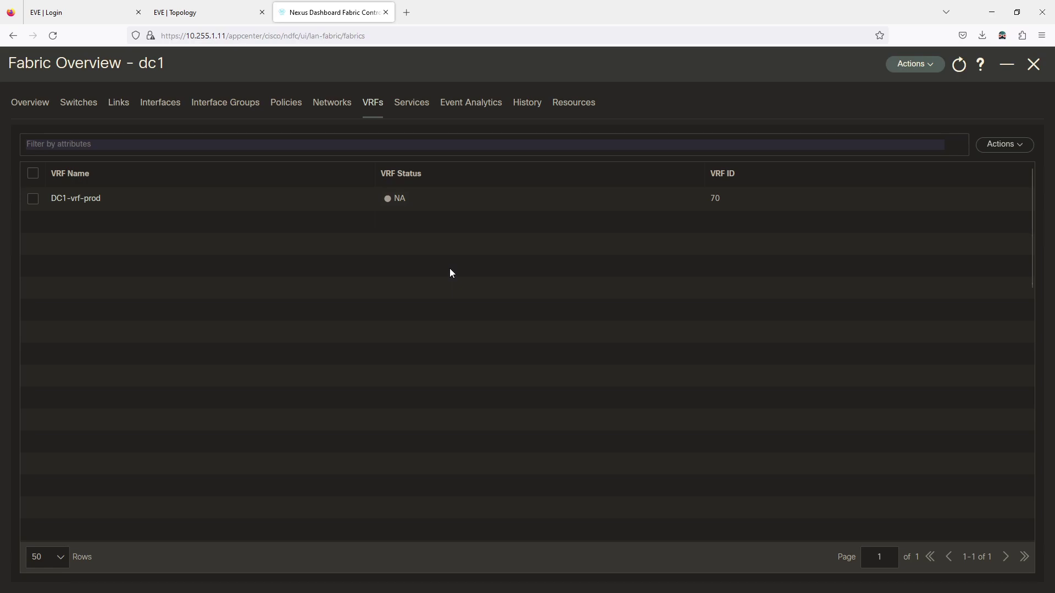
Open DC1-vrf-prod's details and expand them into the full VRF Overview
click(65, 202)
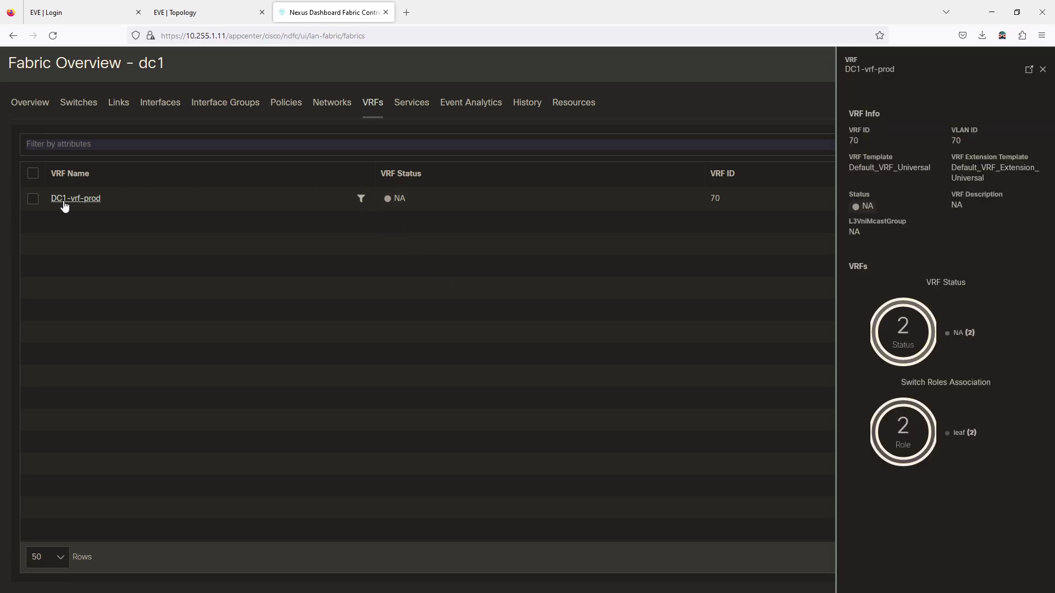
click(1030, 71)
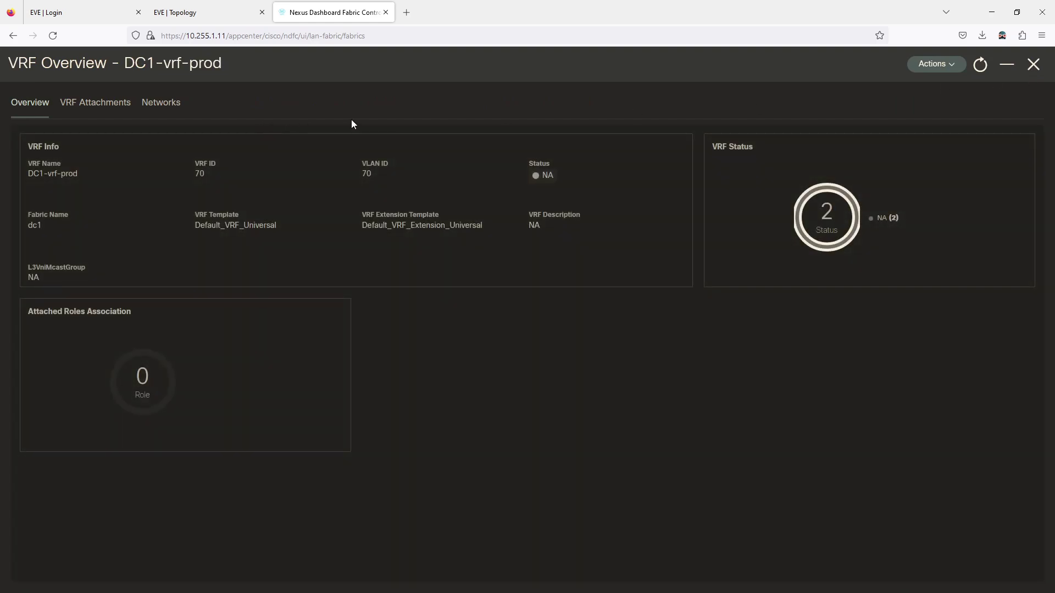
click(1033, 65)
click(33, 199)
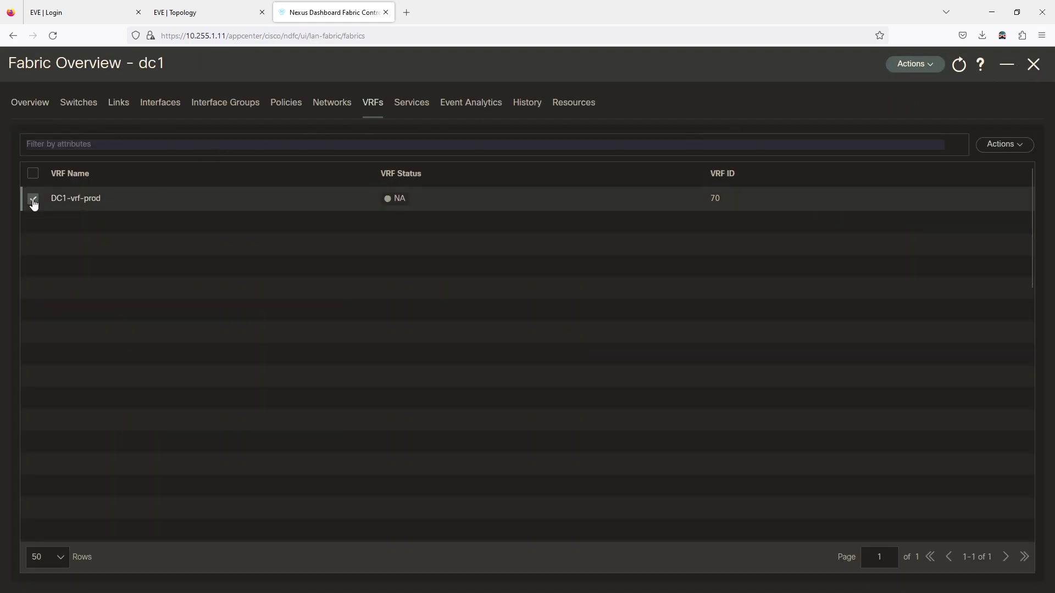
click(1009, 146)
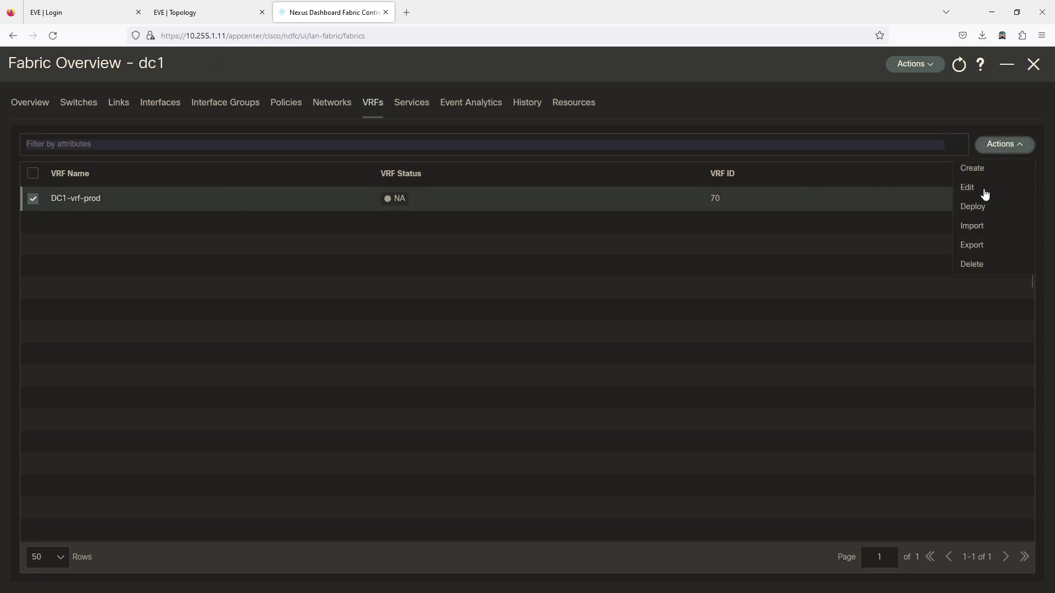
click(898, 229)
click(83, 199)
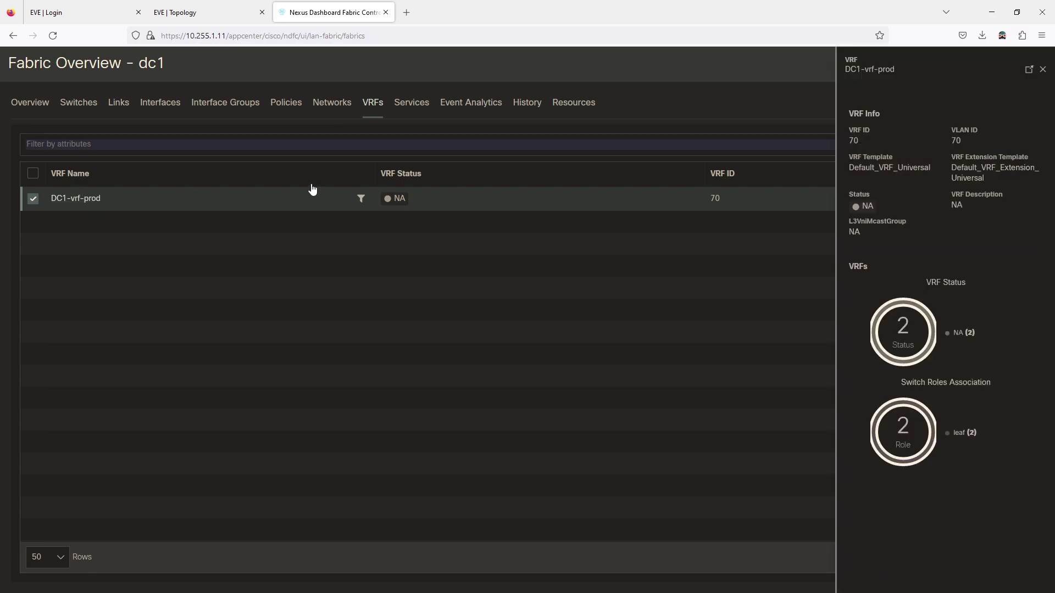
click(1028, 70)
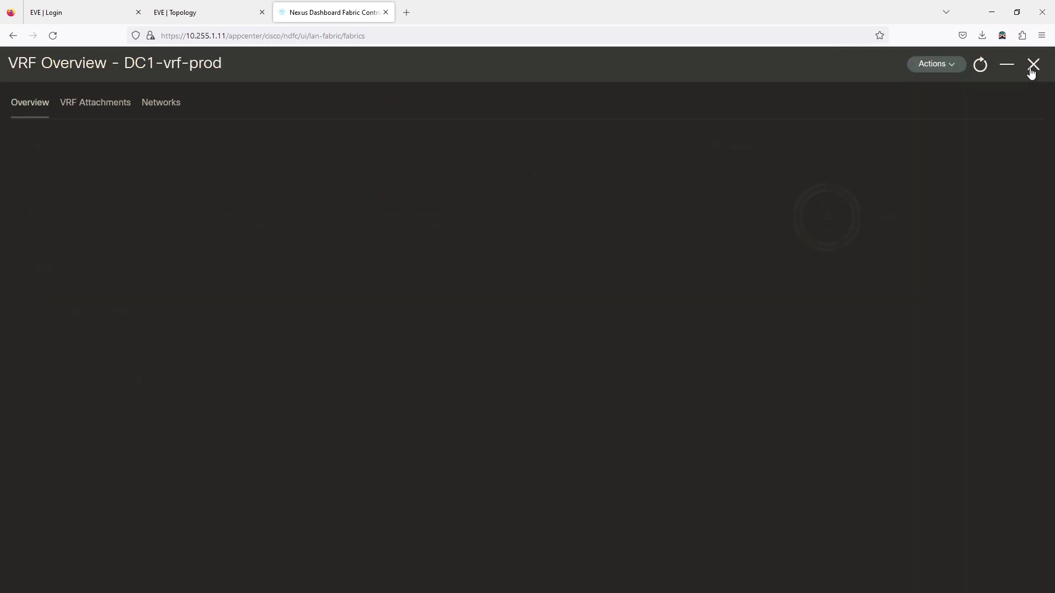
Quick-attach DC1-vrf-prod to leaf switches N3 and N4 with default VLAN 70
click(95, 105)
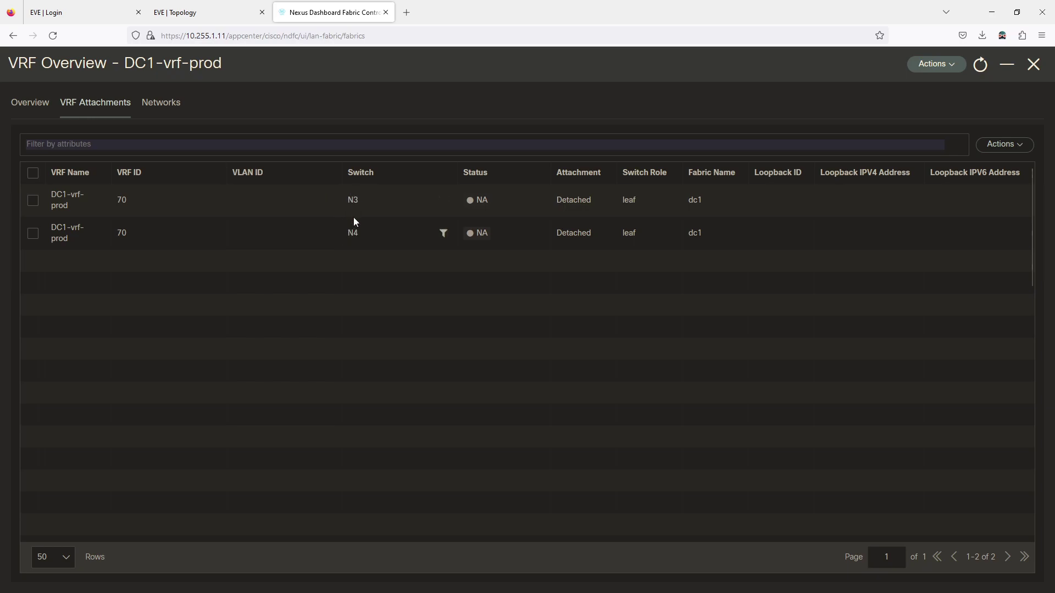
click(33, 173)
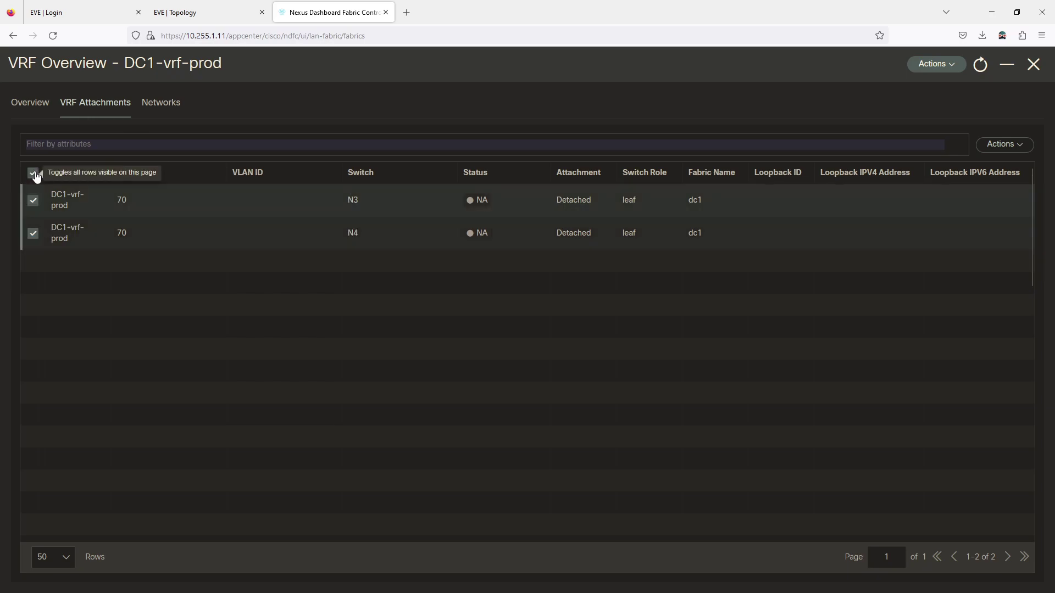
click(991, 146)
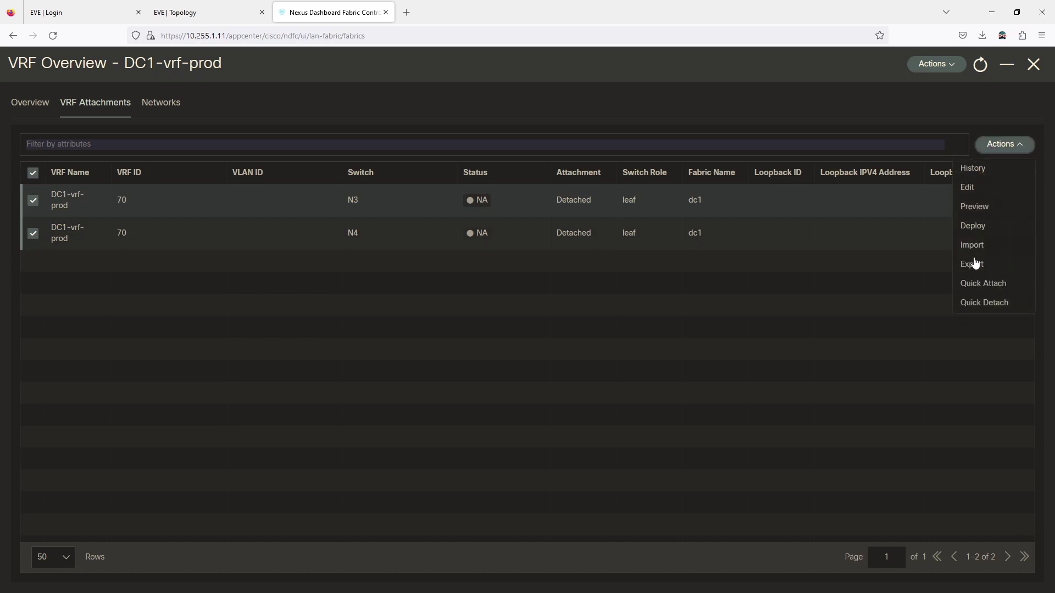
click(977, 285)
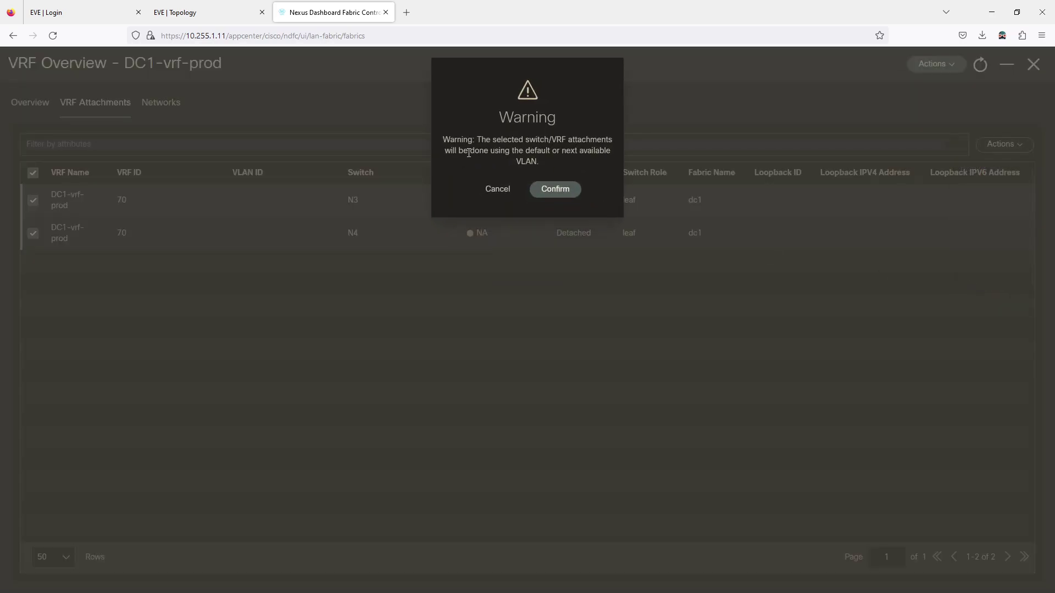
click(568, 189)
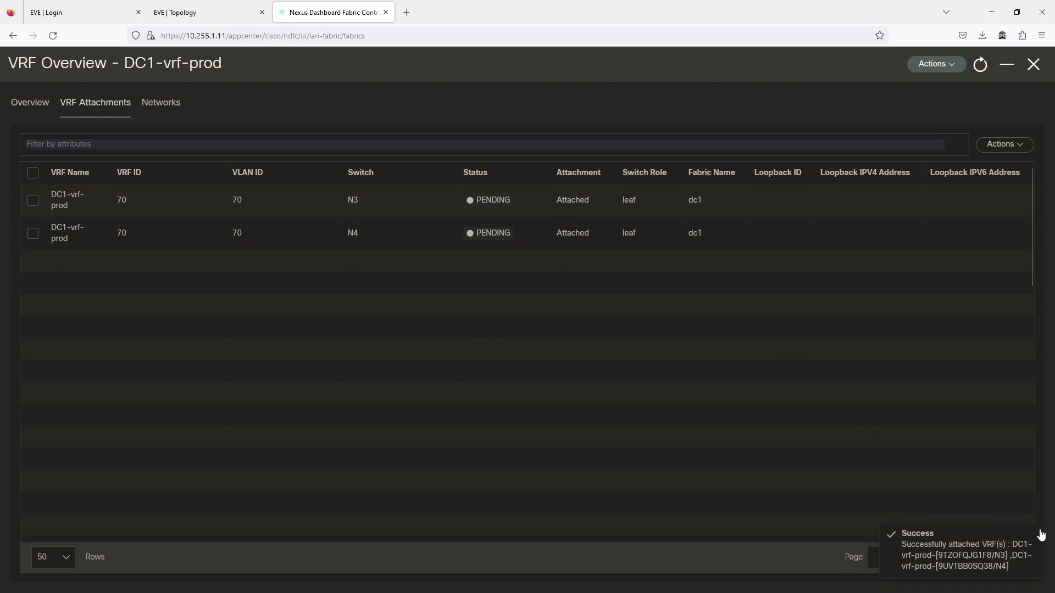
click(33, 173)
click(991, 149)
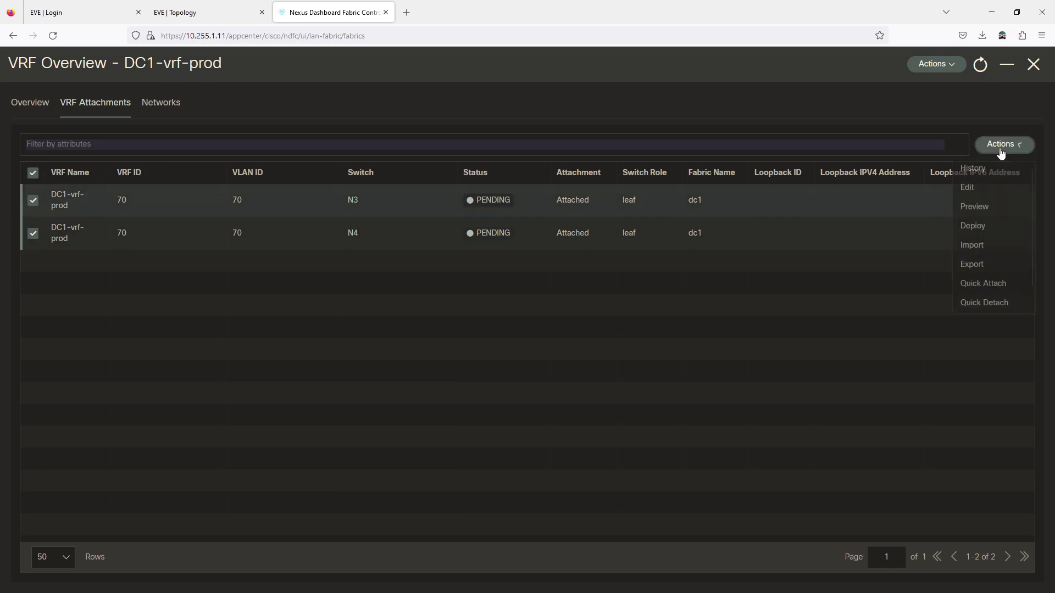
click(984, 206)
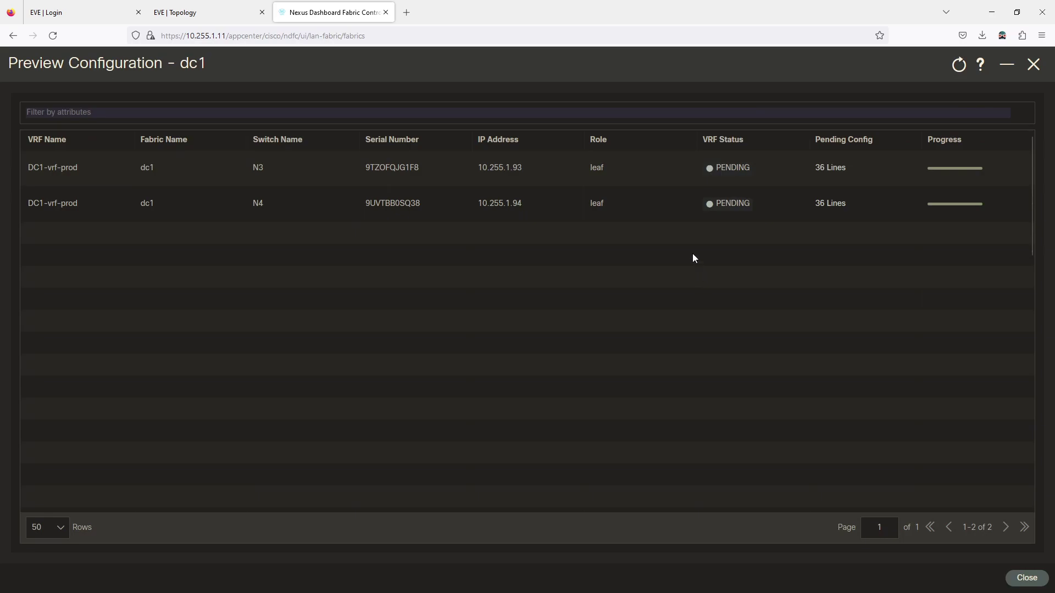
click(837, 167)
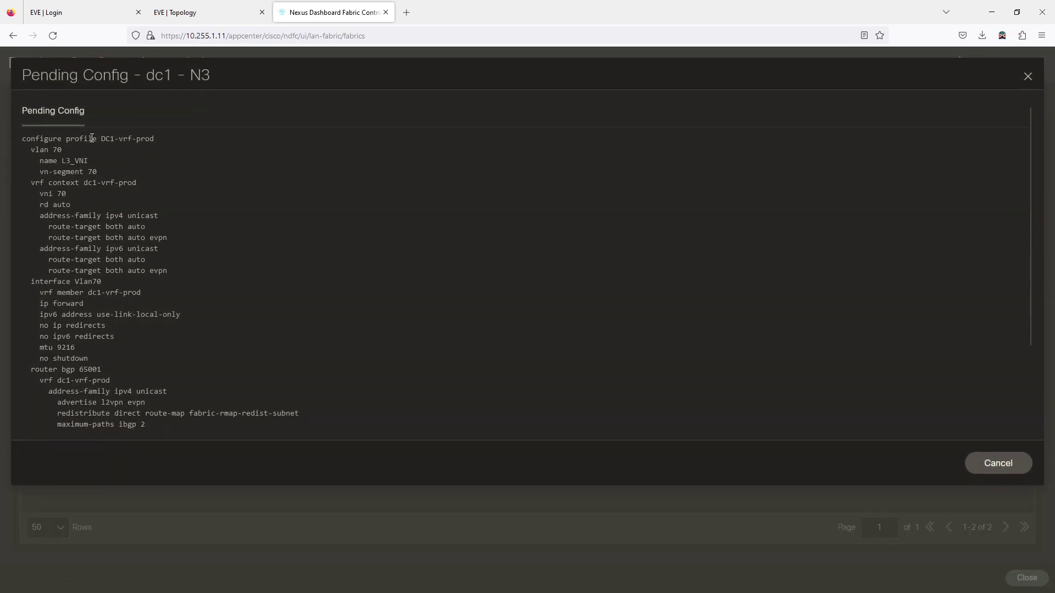
drag(62, 150, 22, 139)
click(103, 166)
drag(67, 194, 35, 194)
click(91, 207)
drag(99, 173, 90, 173)
double_click(60, 195)
scroll(127, 203, down, 3)
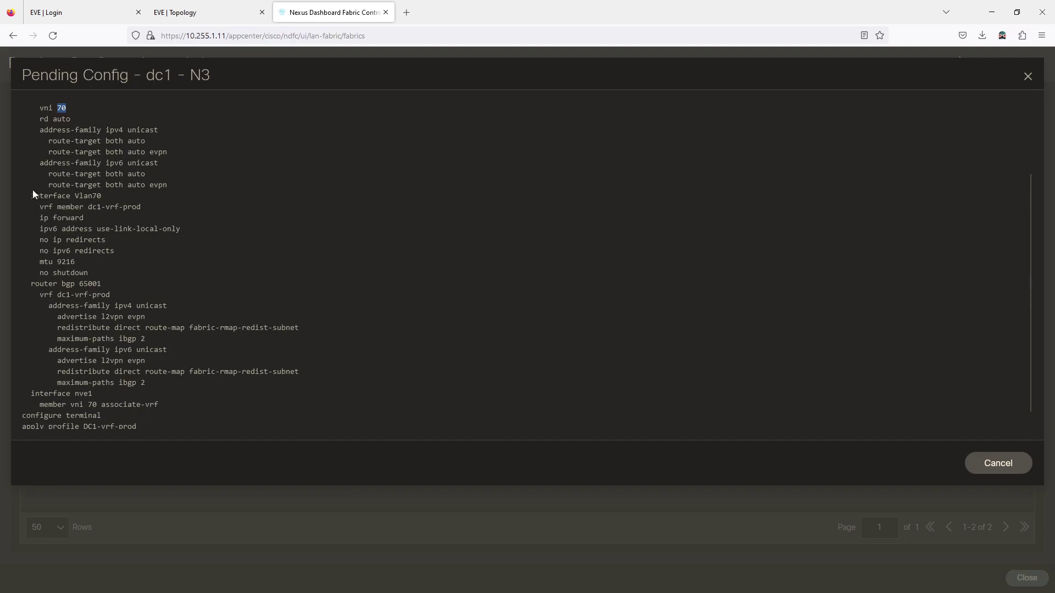
drag(21, 199, 124, 193)
click(104, 218)
drag(37, 208, 126, 206)
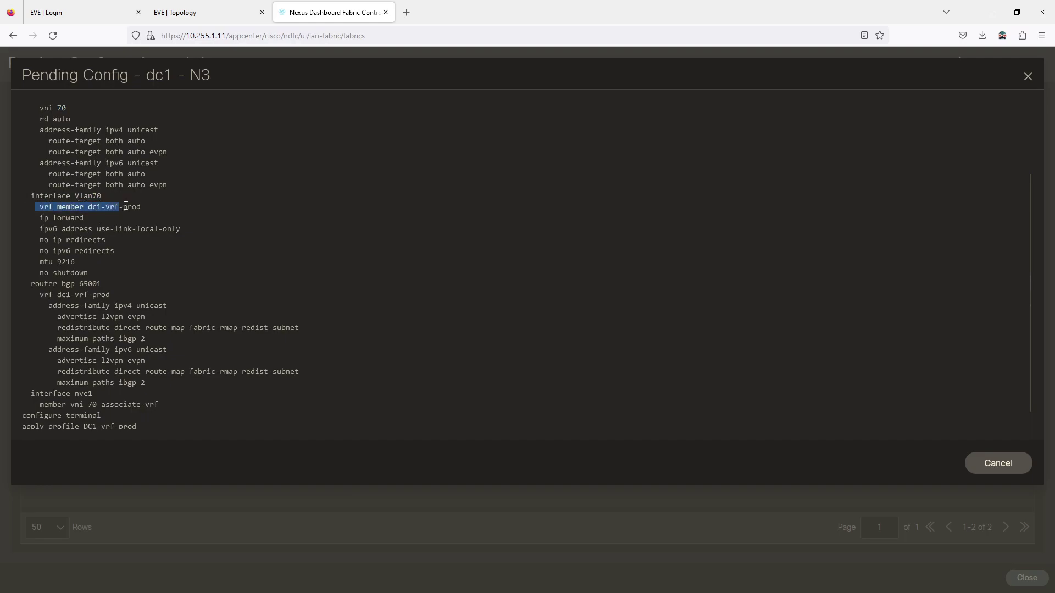
click(154, 211)
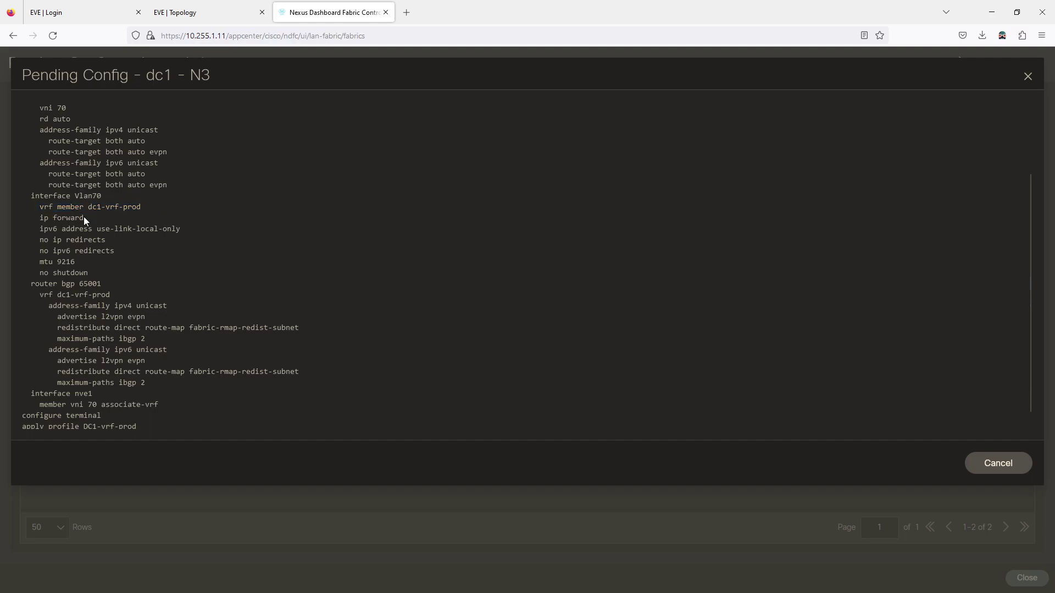
drag(84, 218, 40, 217)
scroll(165, 279, down, 1)
scroll(159, 276, up, 3)
scroll(158, 275, down, 1)
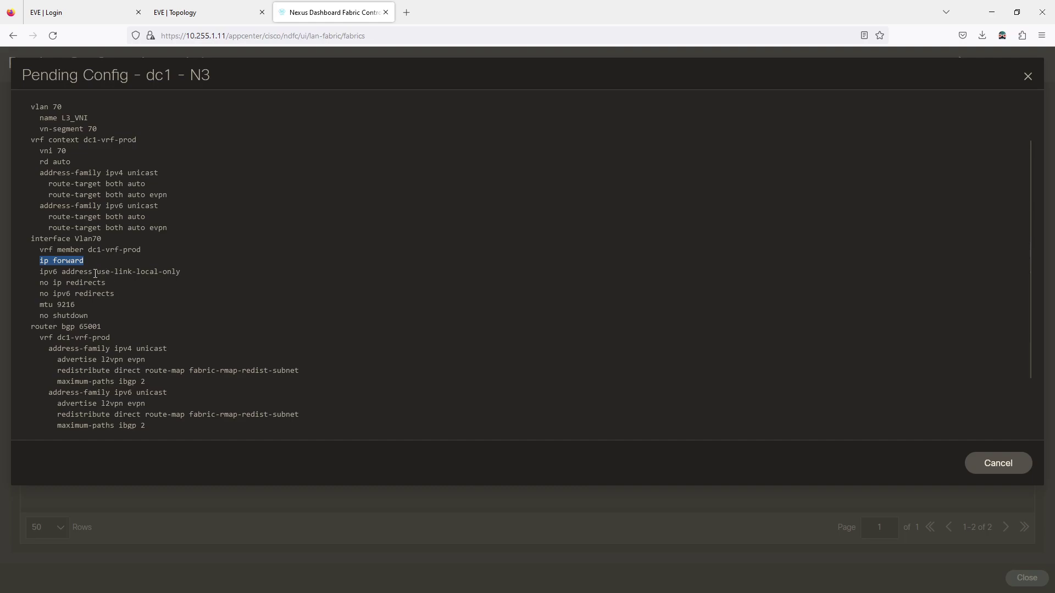
click(76, 262)
drag(51, 263, 96, 263)
click(104, 269)
drag(92, 264, 28, 263)
click(113, 283)
scroll(101, 262, down, 2)
drag(44, 281, 112, 282)
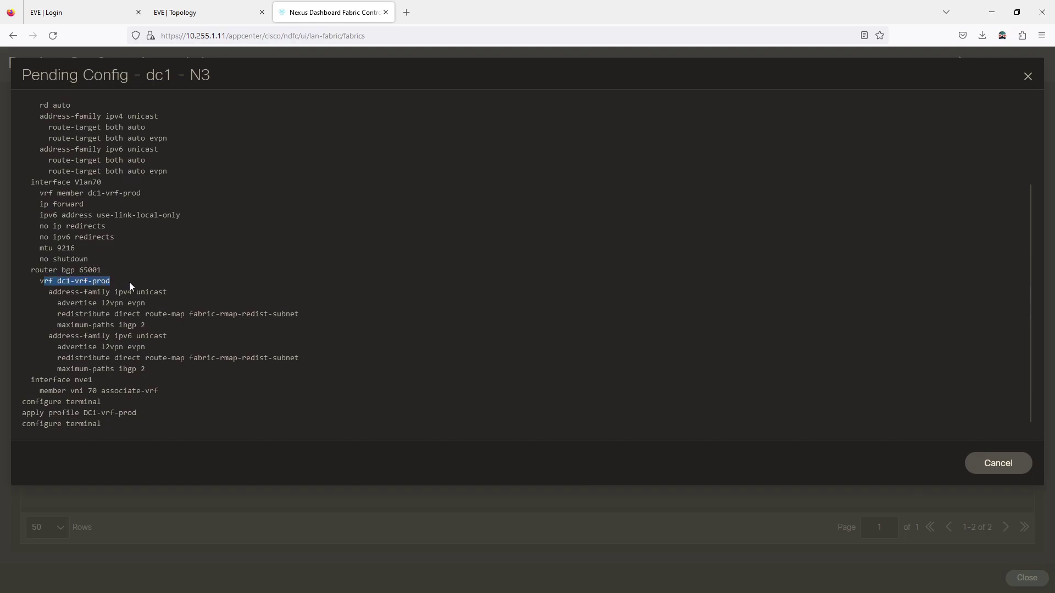
click(138, 303)
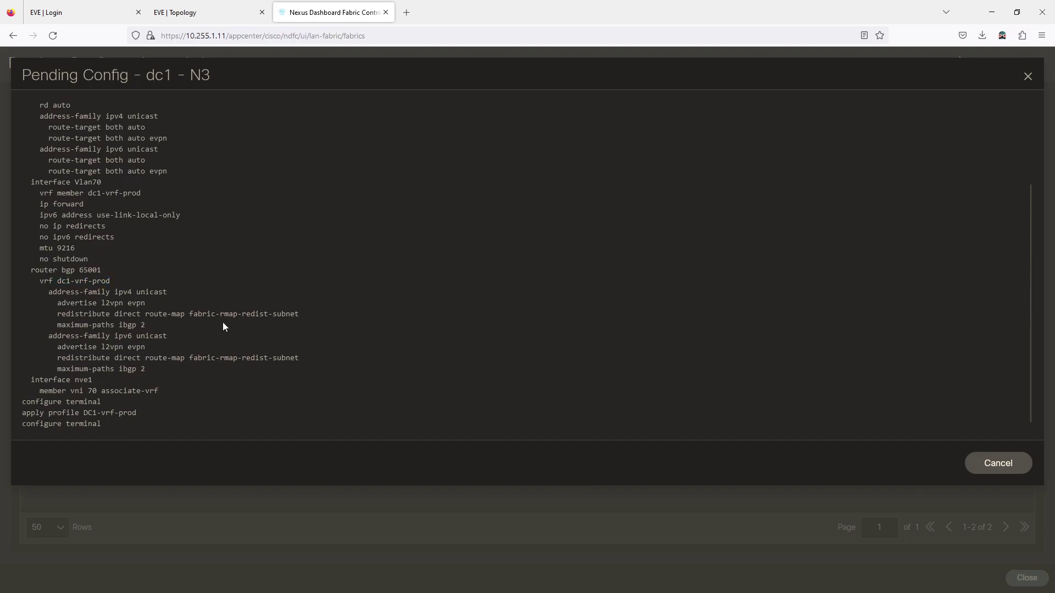
drag(312, 322, 187, 312)
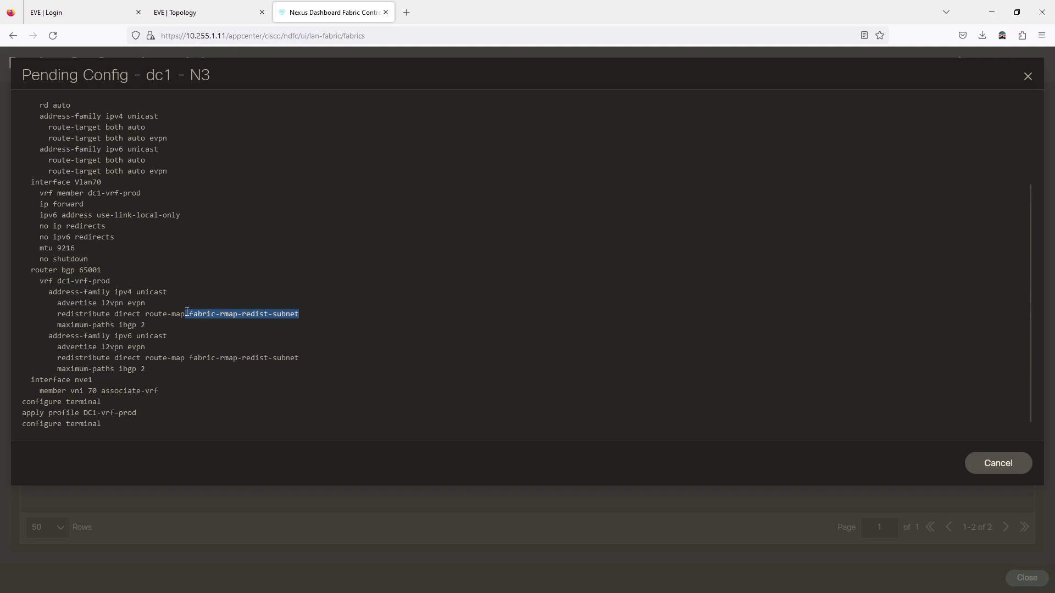
scroll(187, 312, up, 3)
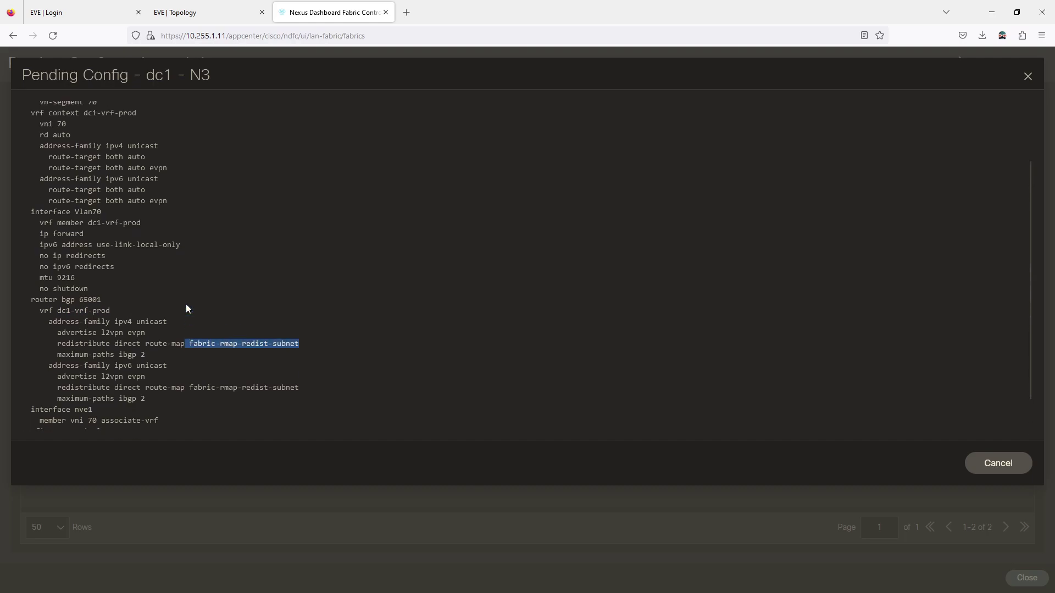
scroll(186, 297, down, 3)
click(186, 321)
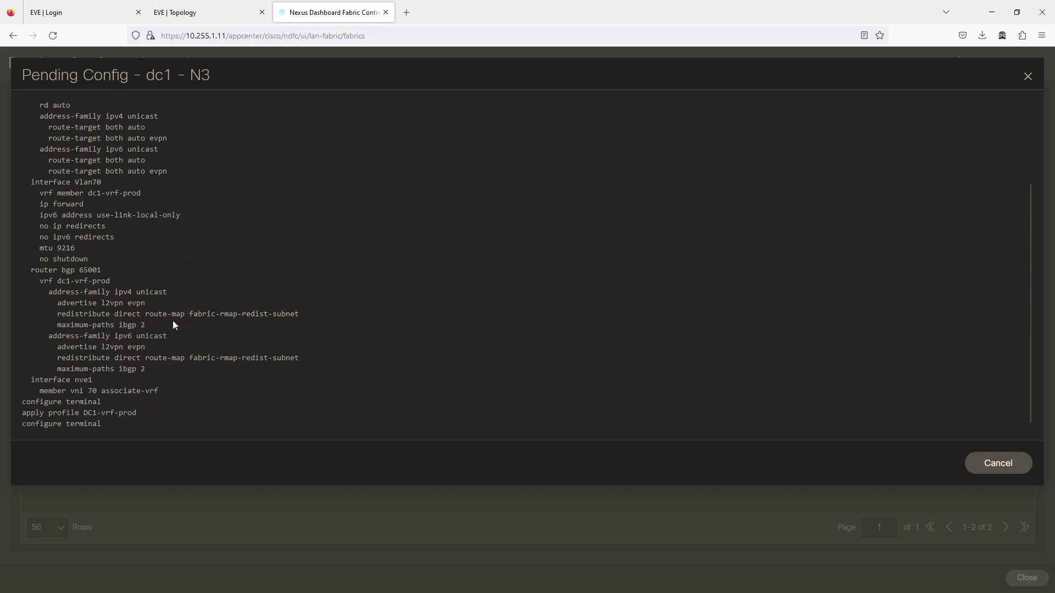
click(1024, 466)
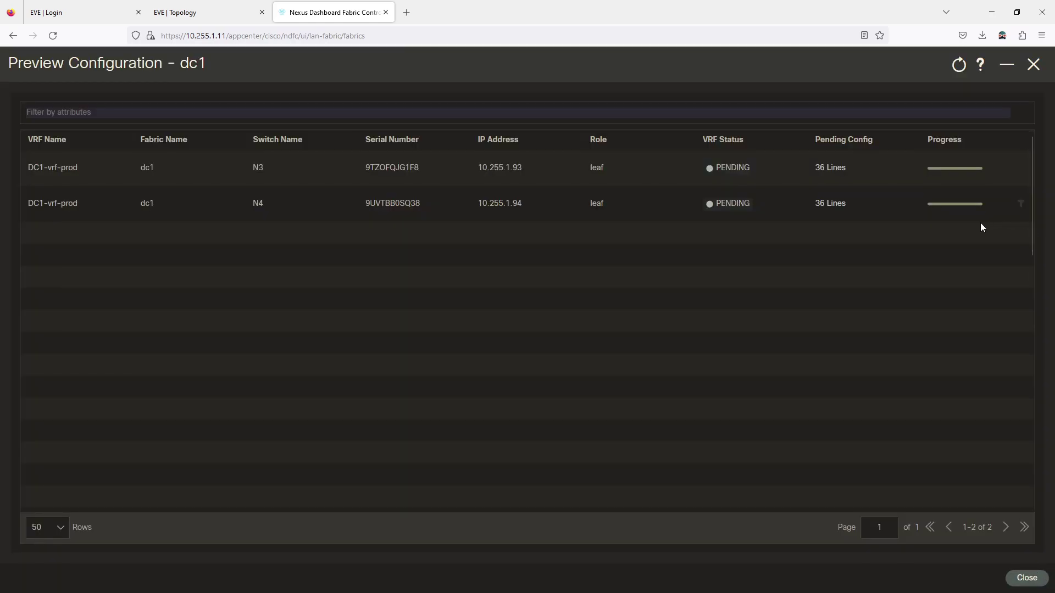
click(1025, 578)
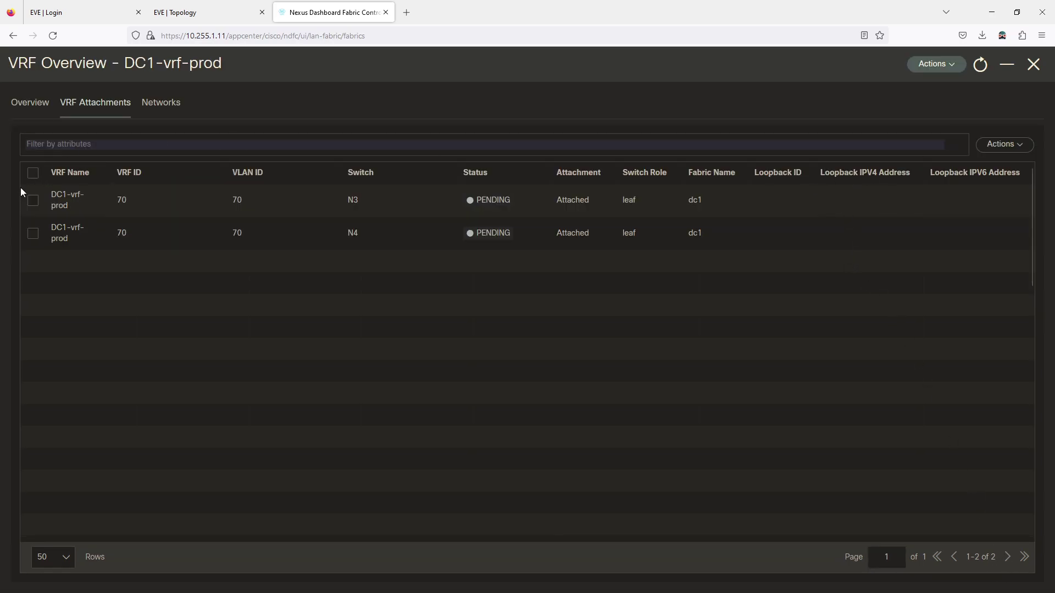
Deploy the DC1-vrf-prod attachments to N3 and N4 and close the results
click(32, 173)
click(1020, 145)
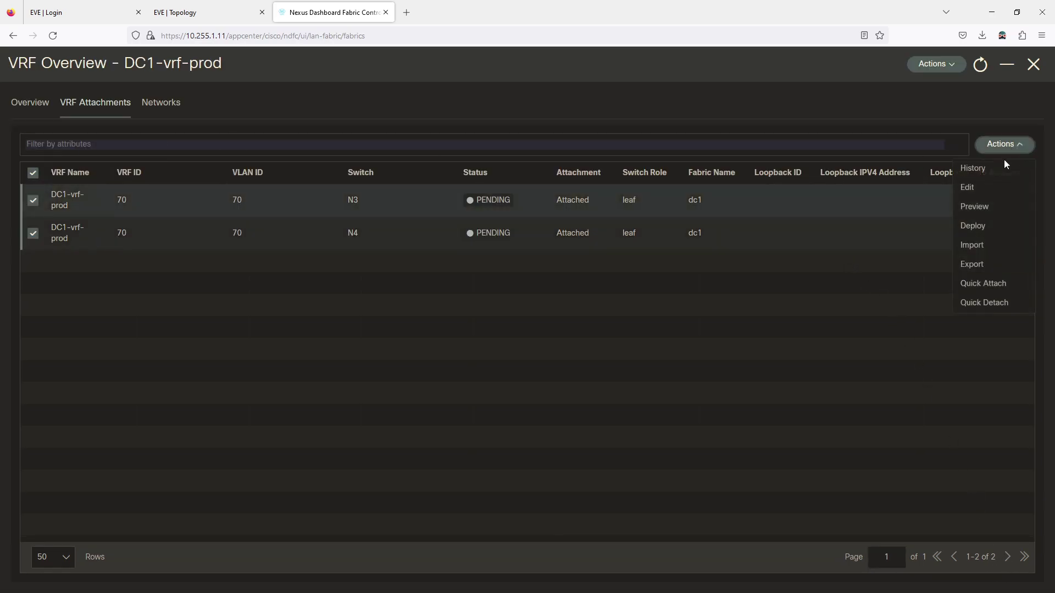
click(973, 226)
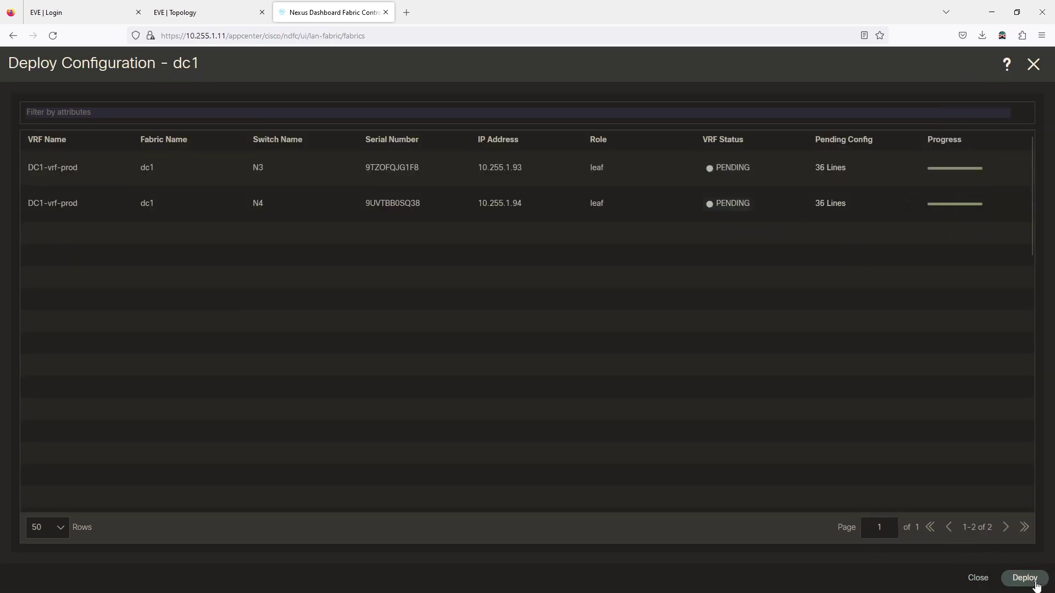
click(1037, 585)
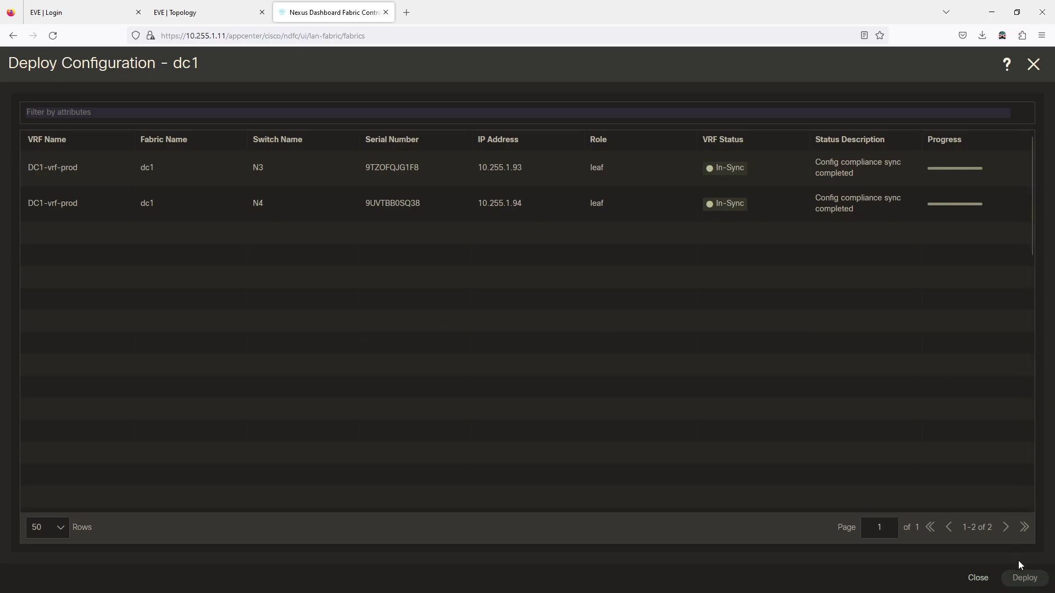
click(978, 578)
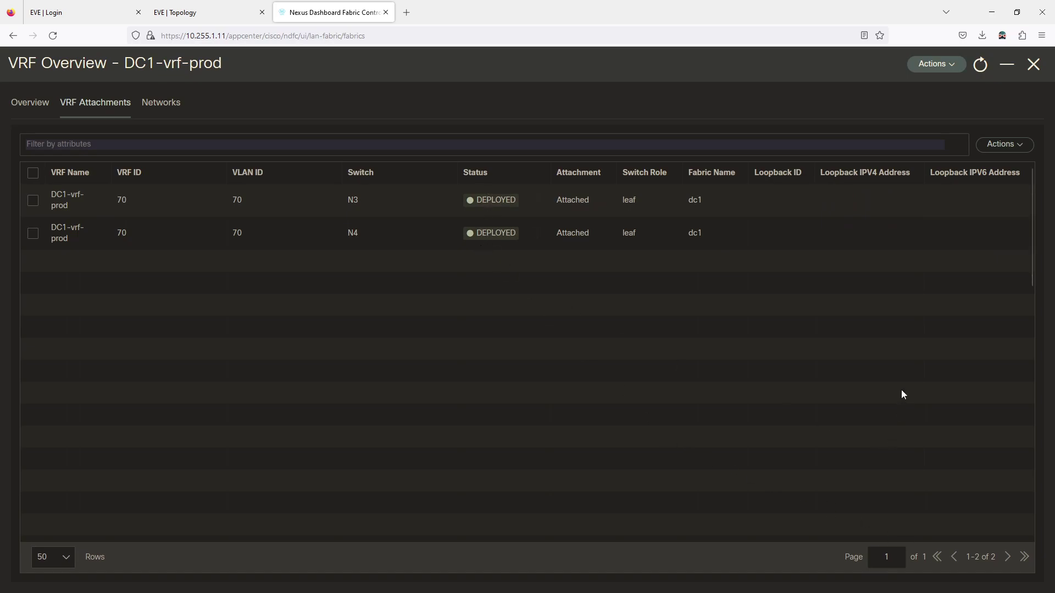
Leave the VRF overview and start a new network from dc1's Networks list
click(168, 107)
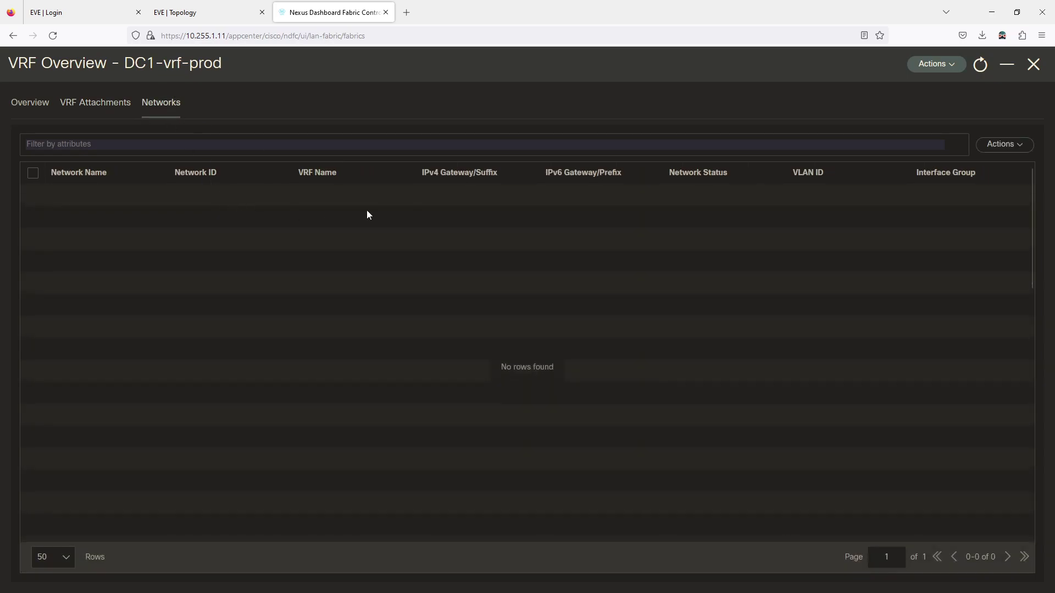
click(1008, 146)
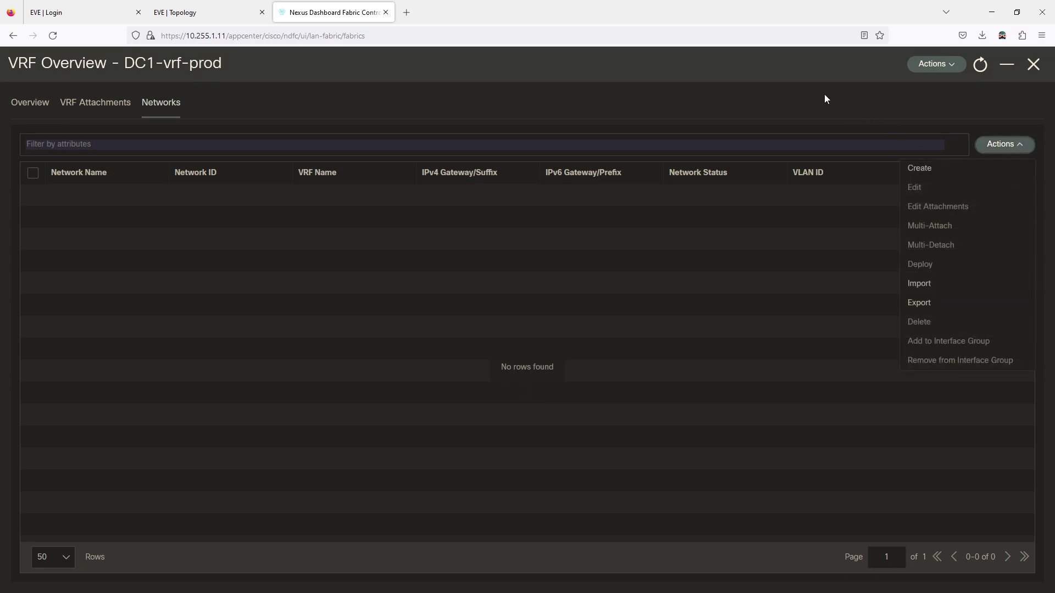
click(1014, 74)
click(1033, 64)
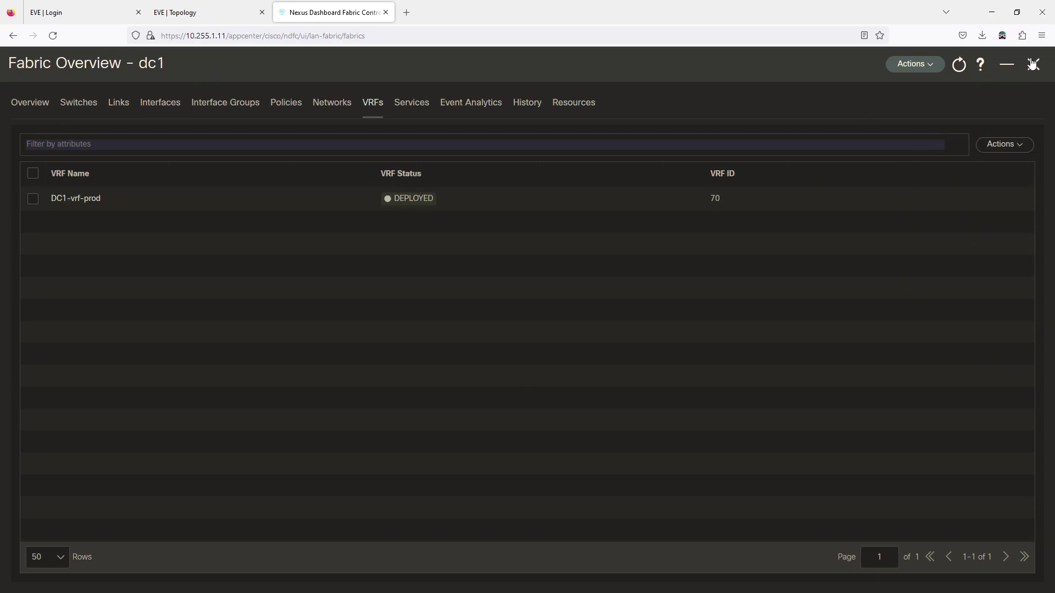
click(326, 105)
click(1013, 147)
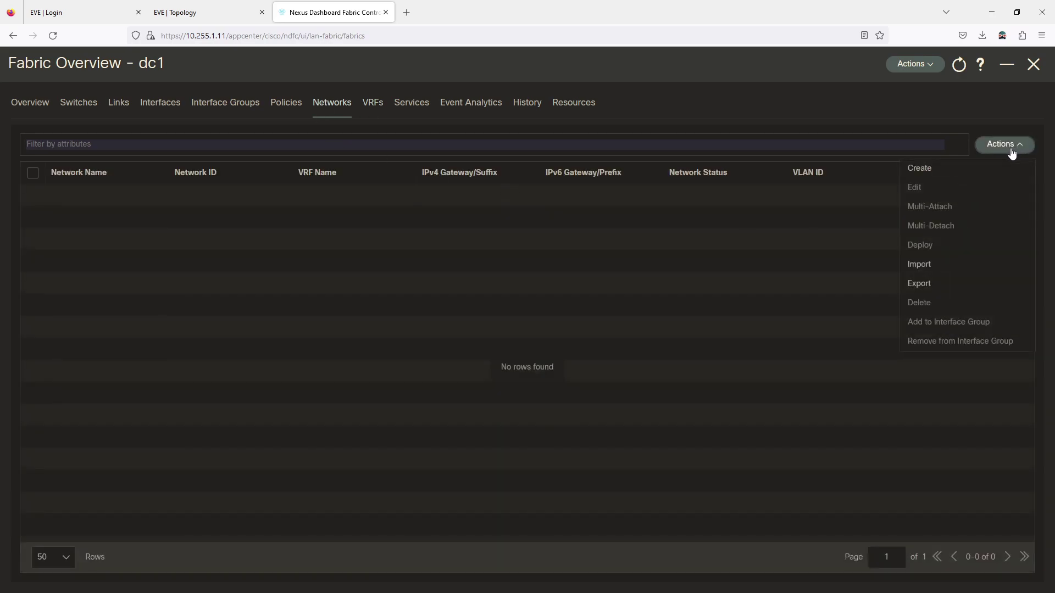
click(915, 169)
drag(277, 133, 121, 142)
Name the network dc1-vlan10 and propose VLAN ID 10 for Network ID 2000
text(d)
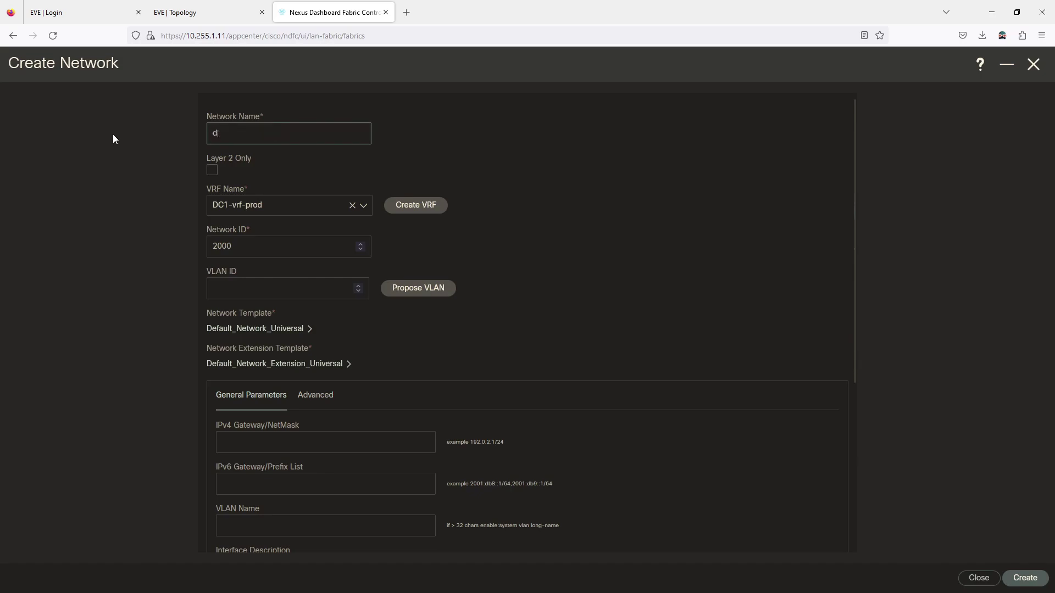
text(c1-vlan10)
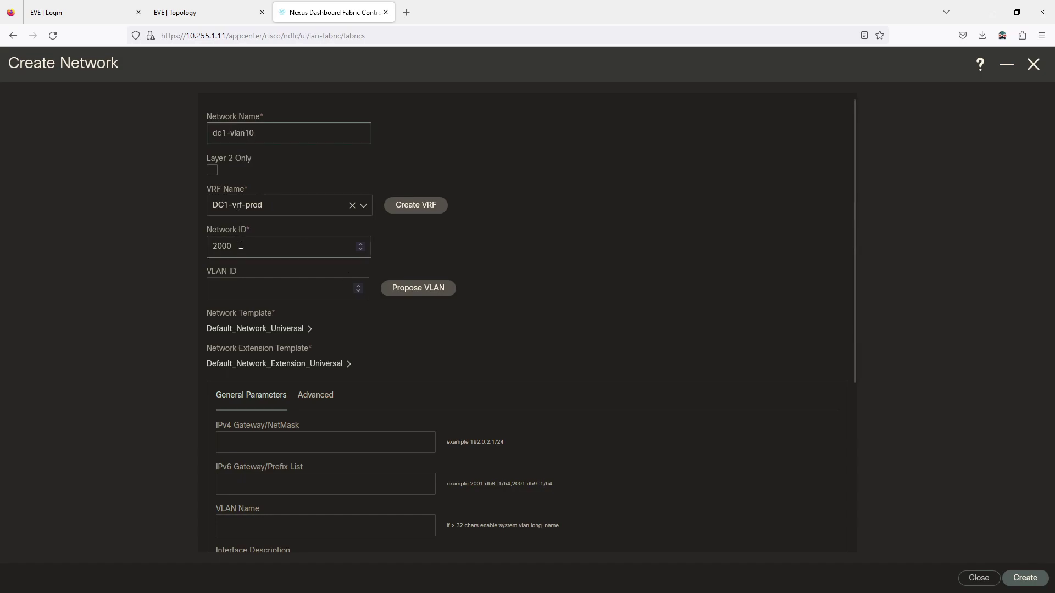
drag(244, 252, 198, 256)
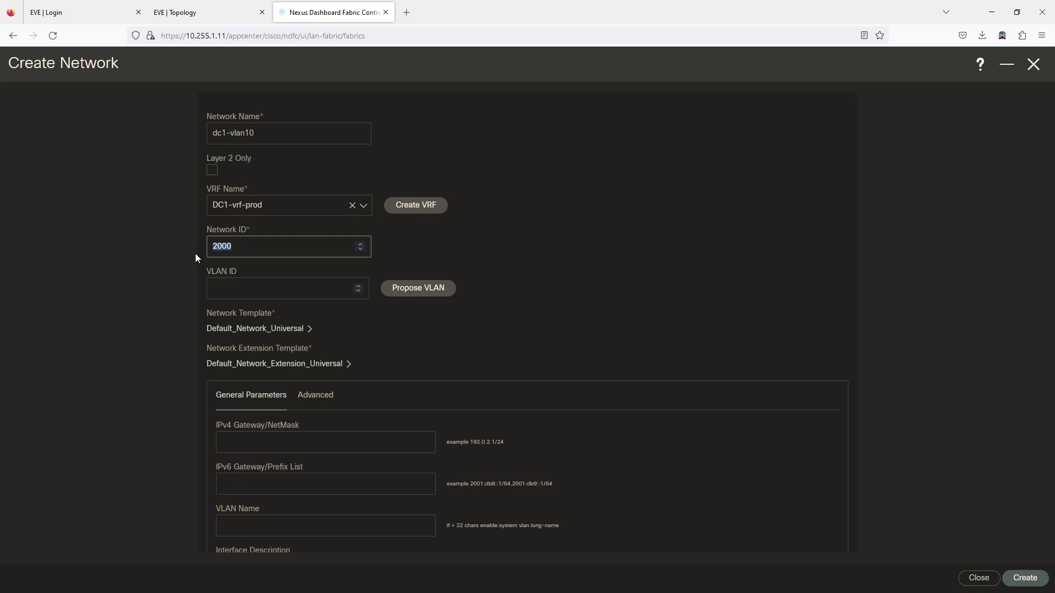
click(401, 291)
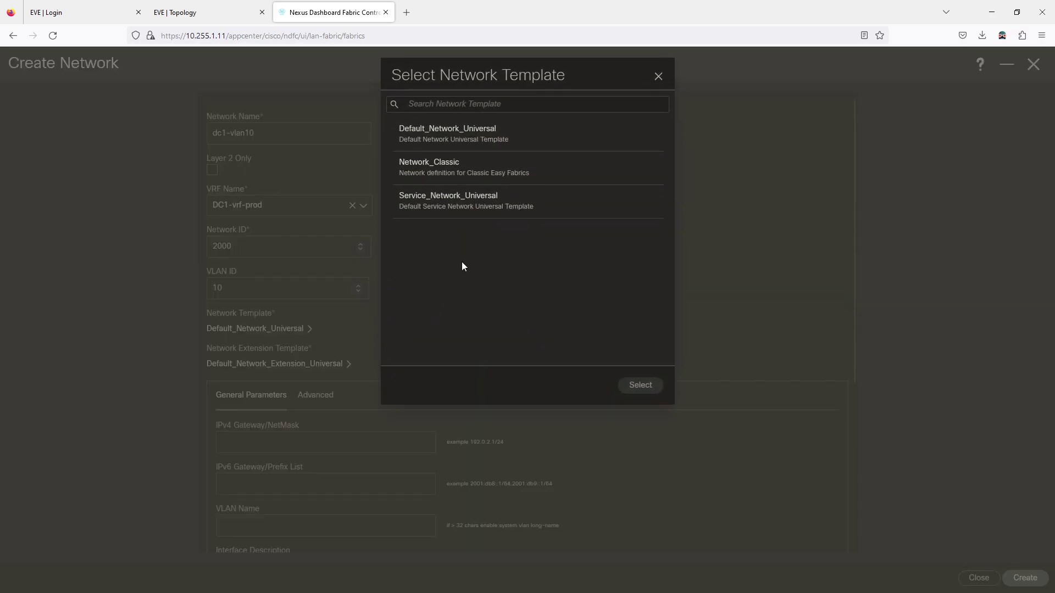
click(655, 80)
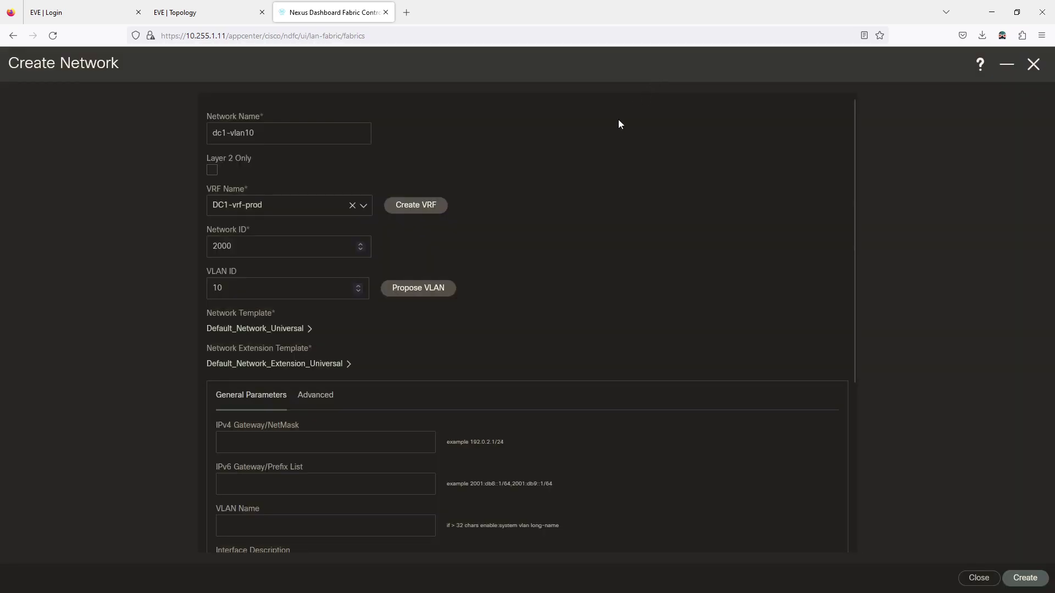
Set IPv4 gateway 10.1.10.1/24 and VLAN name VLAN10
scroll(516, 302, down, 2)
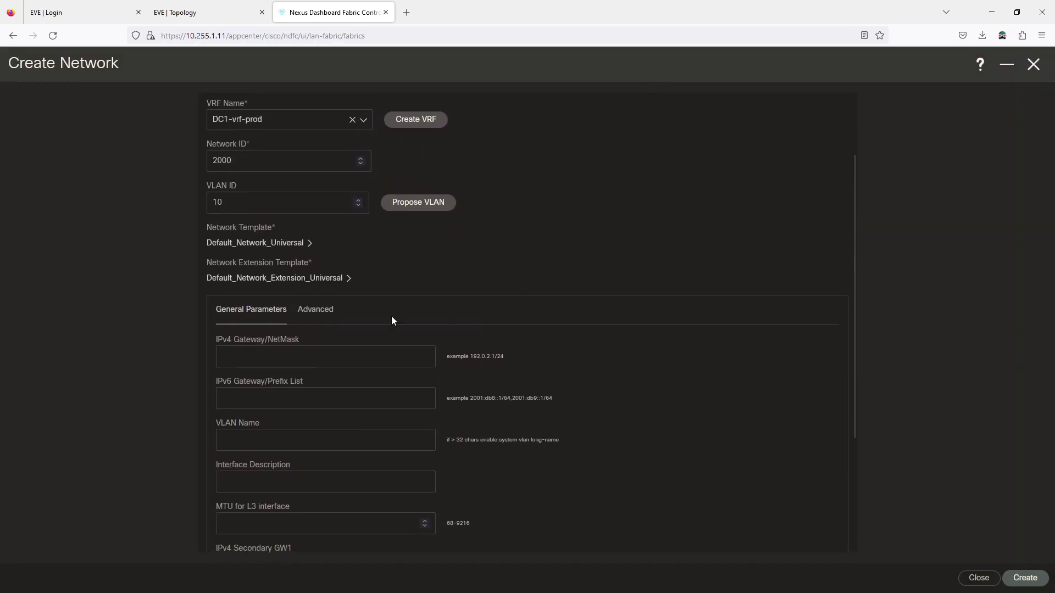
click(250, 348)
text(10.1.10.1/24)
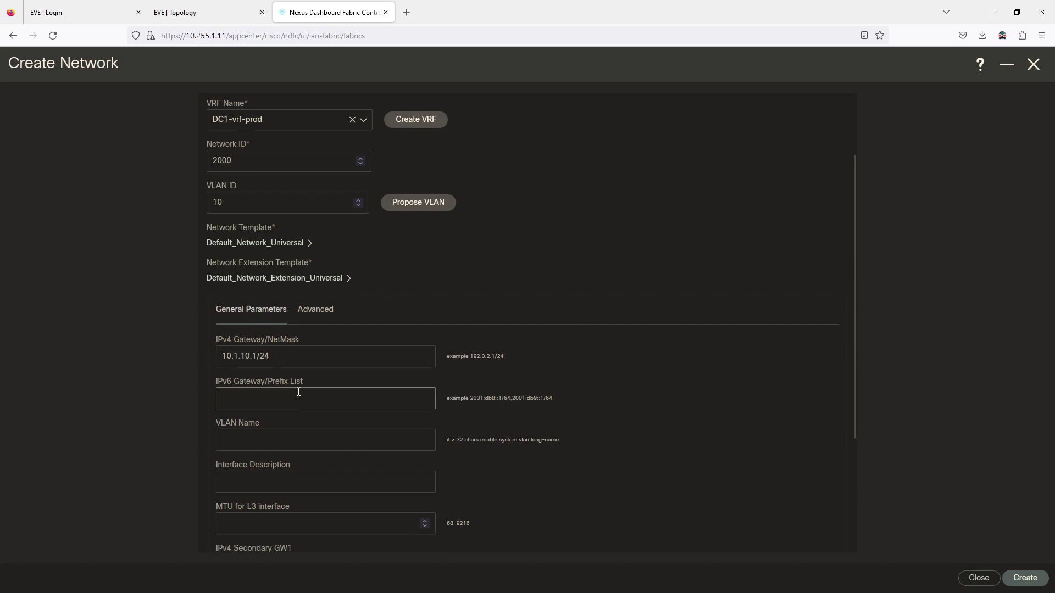
click(260, 442)
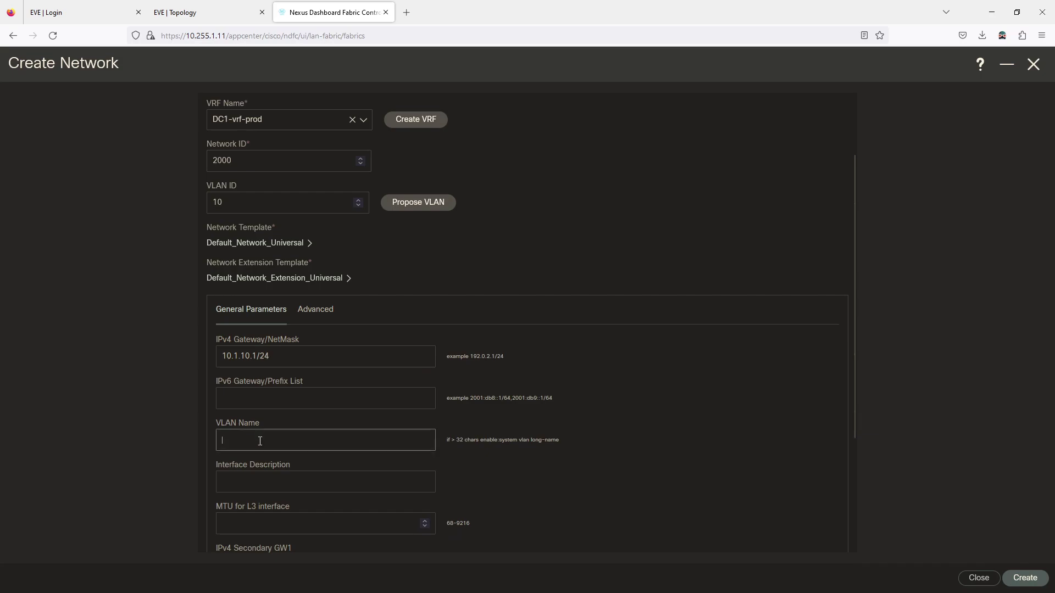
text(VLAN10)
scroll(278, 422, down, 3)
scroll(332, 416, up, 3)
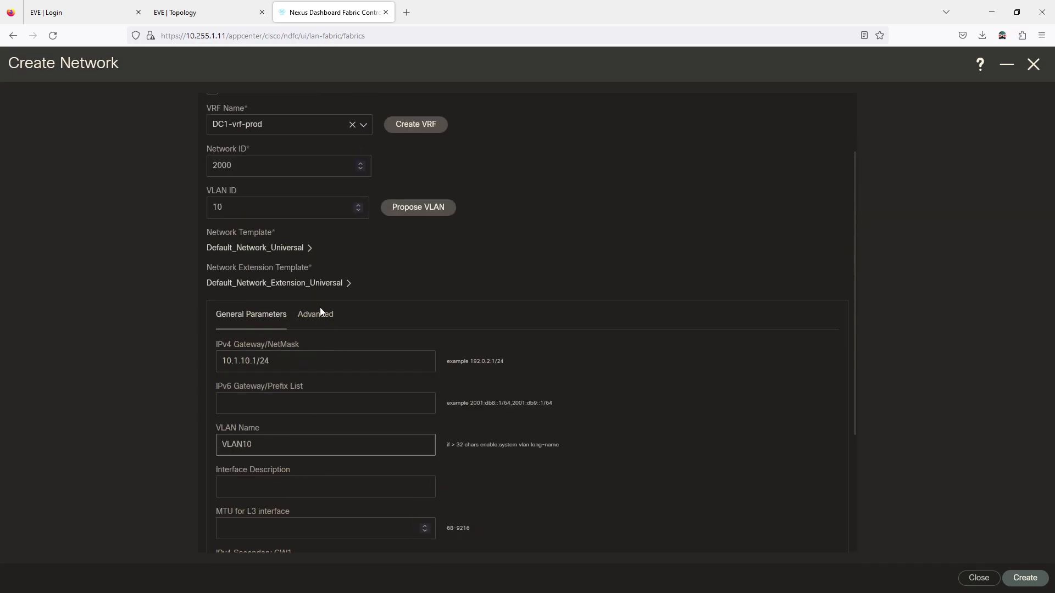
Review the advanced network settings, leaving routing tag 12345 and TRM/Netflow unchanged
click(321, 316)
scroll(326, 365, down, 5)
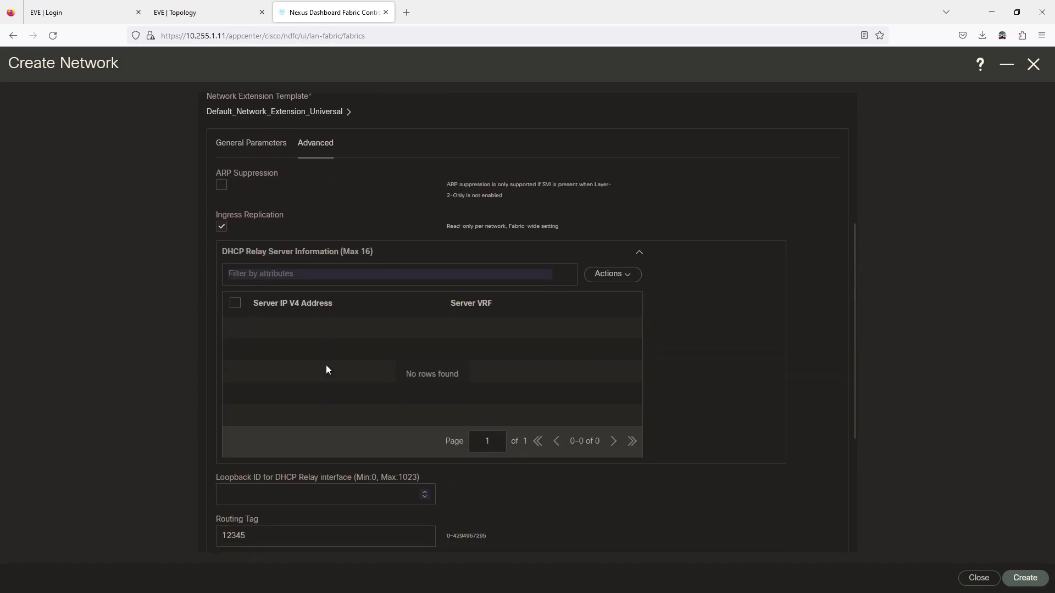
scroll(328, 366, down, 2)
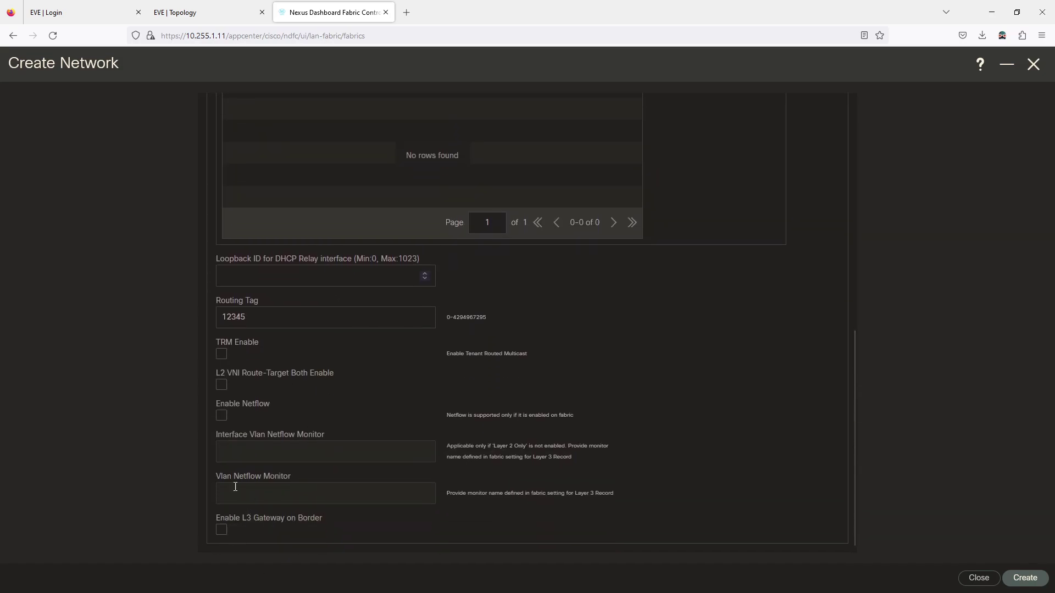
drag(248, 317, 222, 322)
click(344, 361)
drag(245, 317, 203, 314)
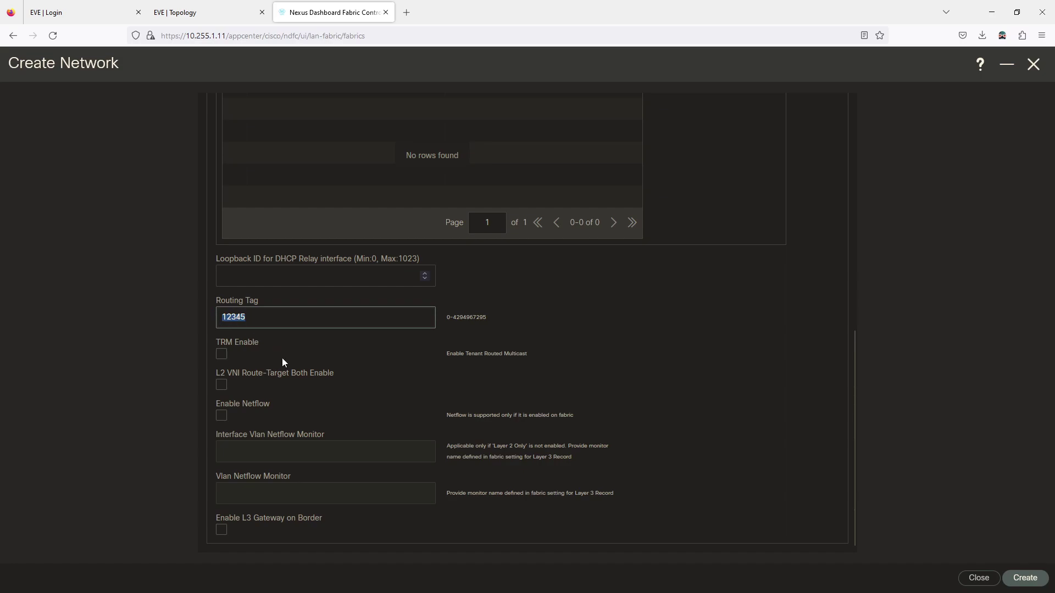
click(314, 458)
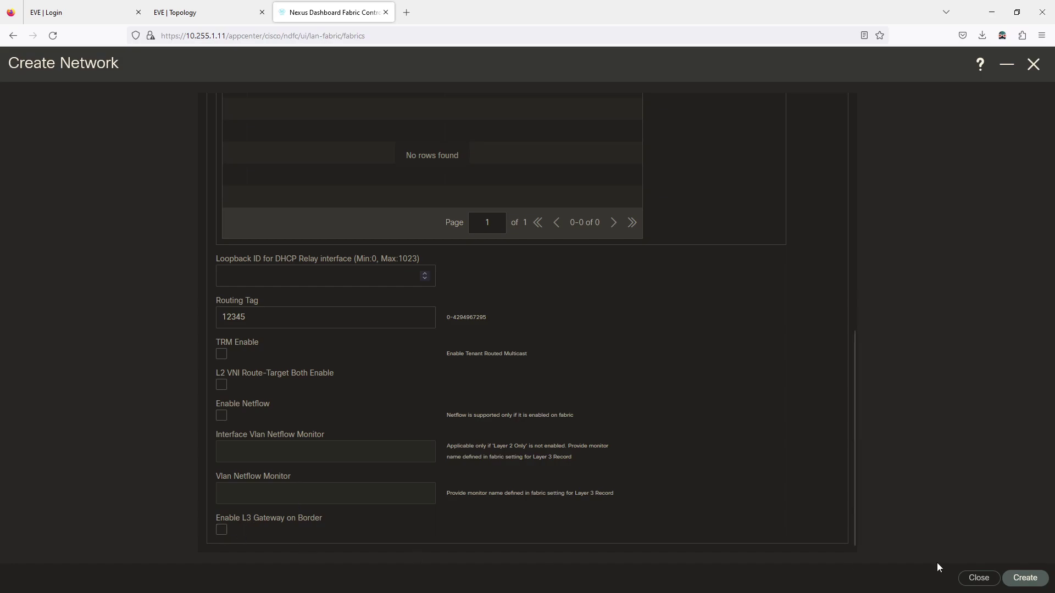
Create the dc1-vlan10 network and start a second network named dc1-vlan11
click(1018, 578)
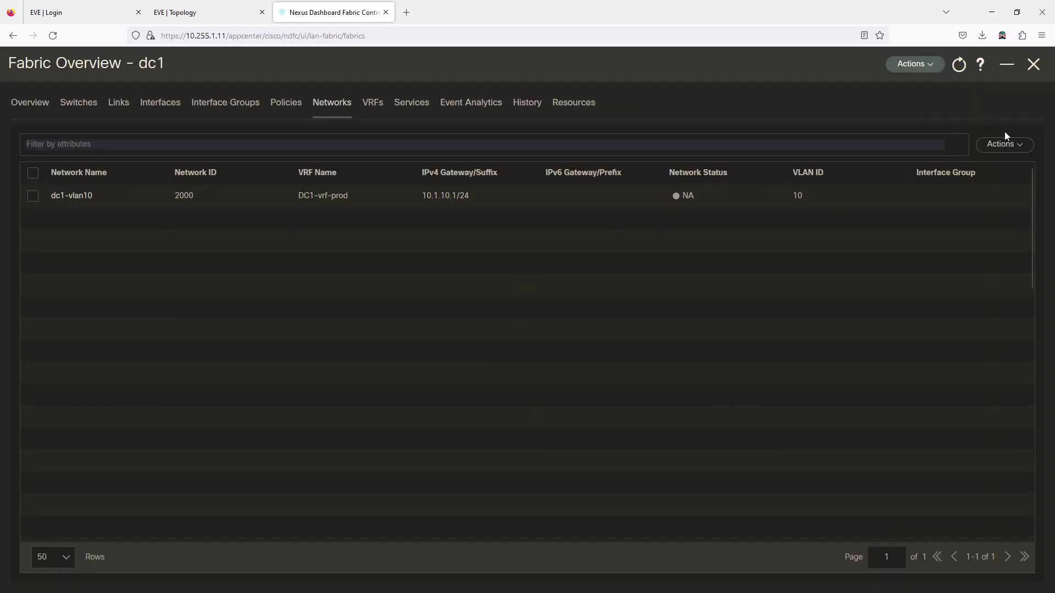
click(1005, 145)
click(939, 172)
drag(330, 134, 100, 129)
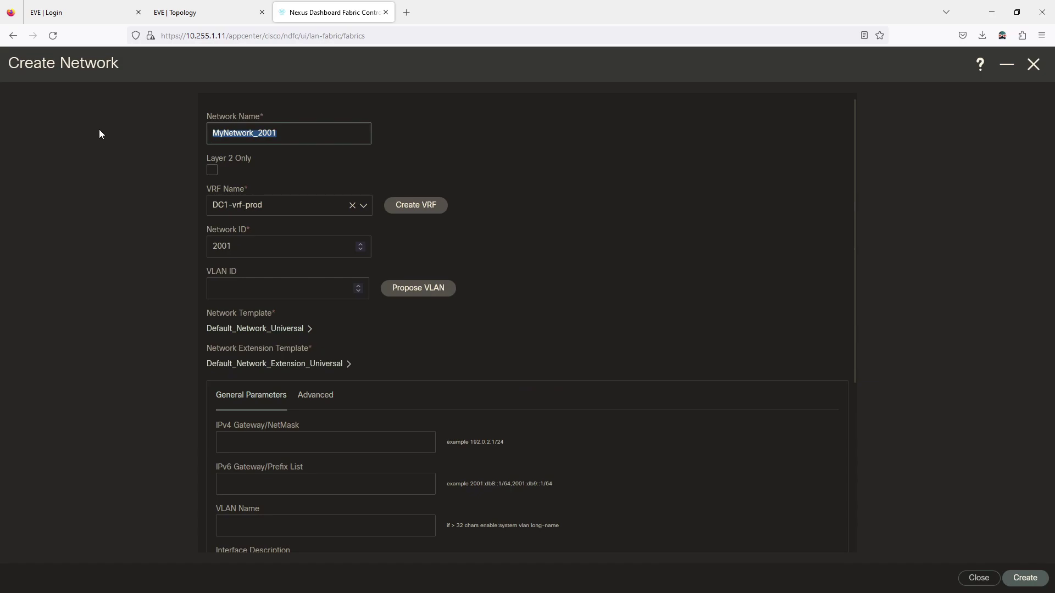
text(d)
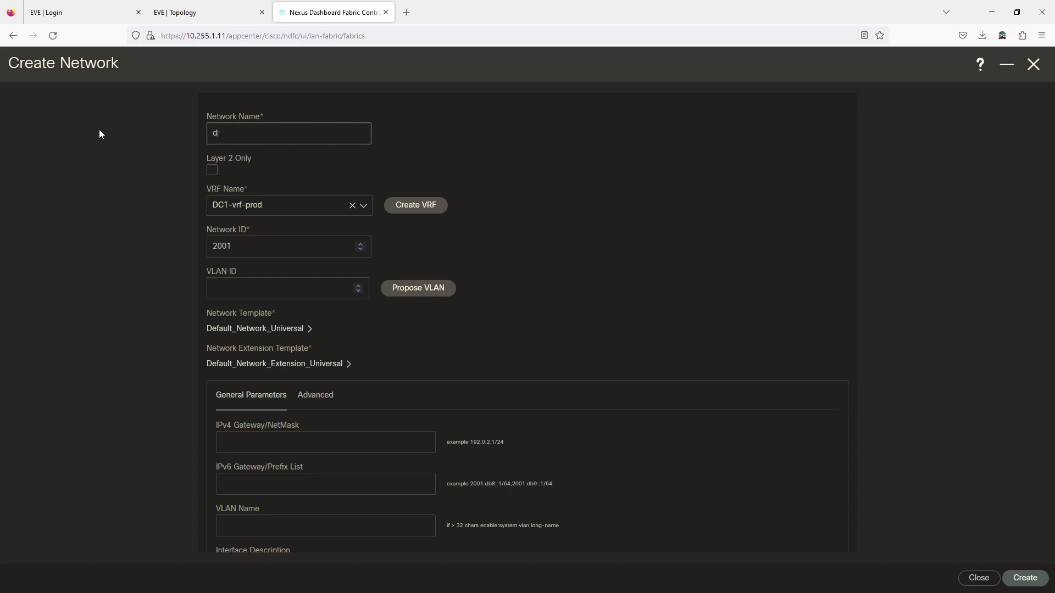
text(c1-vlan11)
Give dc1-vlan11 a proposed VLAN, gateway 10.1.11.1/24 and VLAN name VLAN11, then create it
click(410, 290)
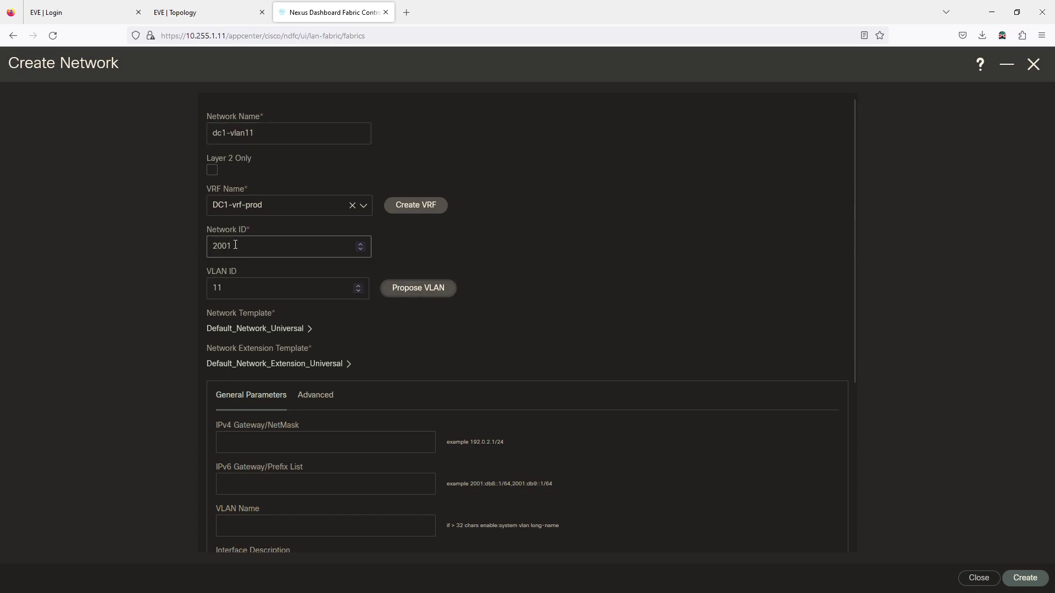
scroll(273, 336, down, 3)
click(248, 357)
text(10.1.11.1/24)
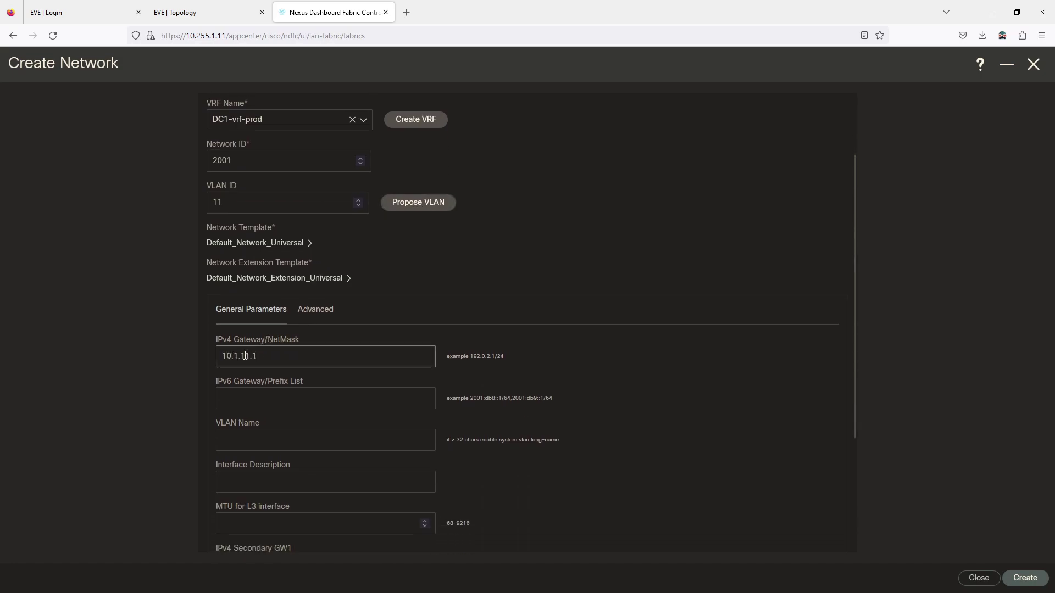
click(250, 443)
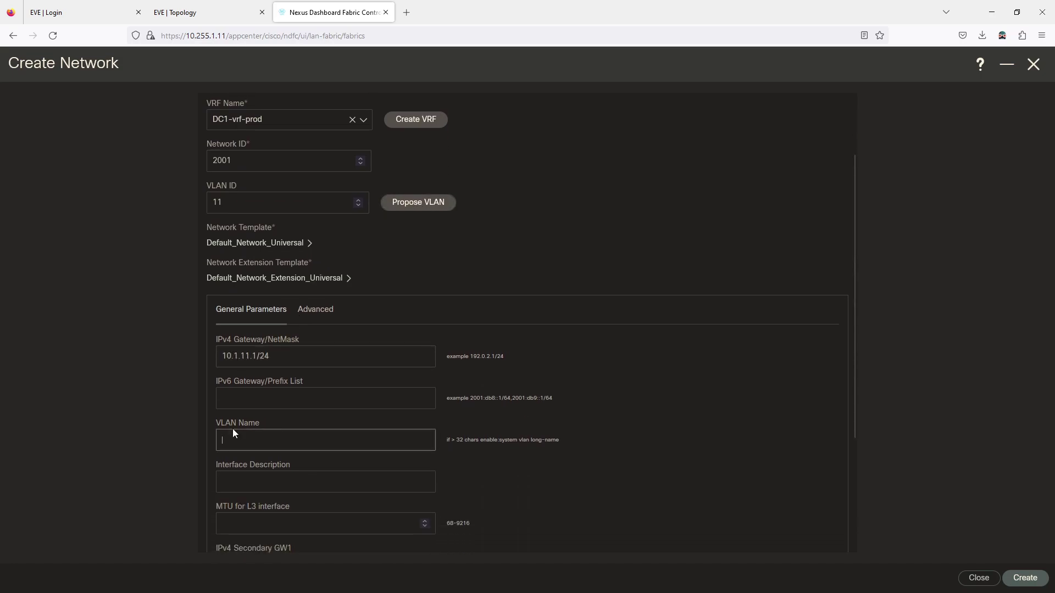
text(VLAN11)
scroll(542, 479, down, 3)
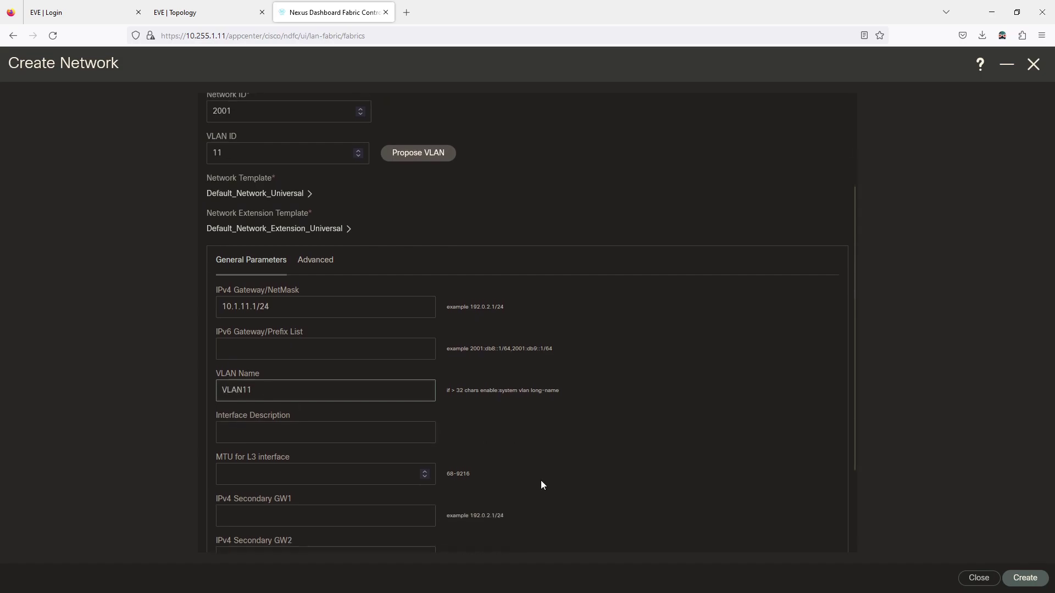
click(1027, 581)
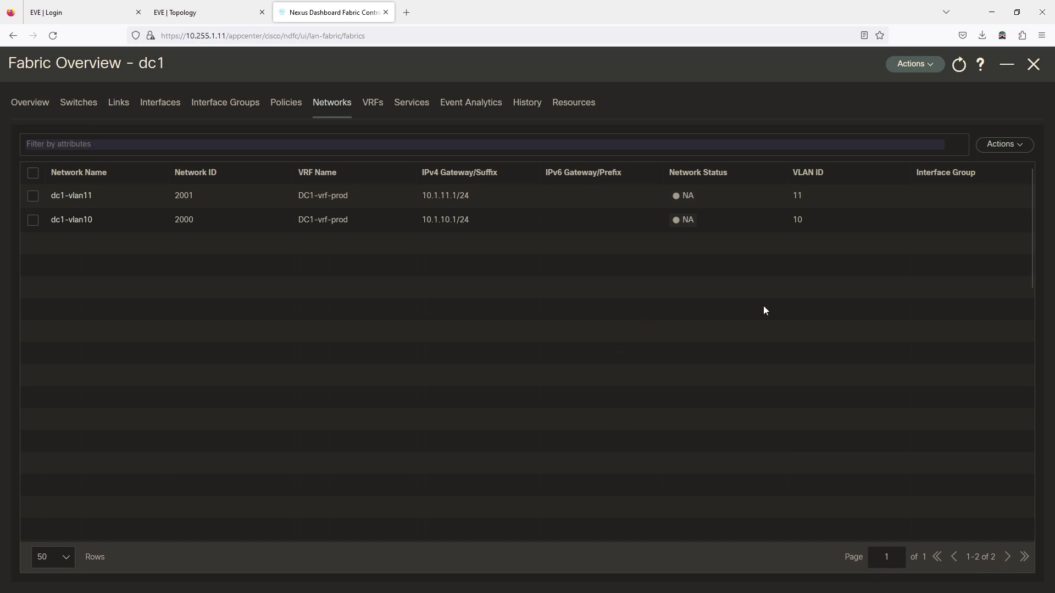
Multi-attach dc1-vlan10 and dc1-vlan11 to switches N3 and N4, save, and deploy all
click(30, 173)
click(997, 145)
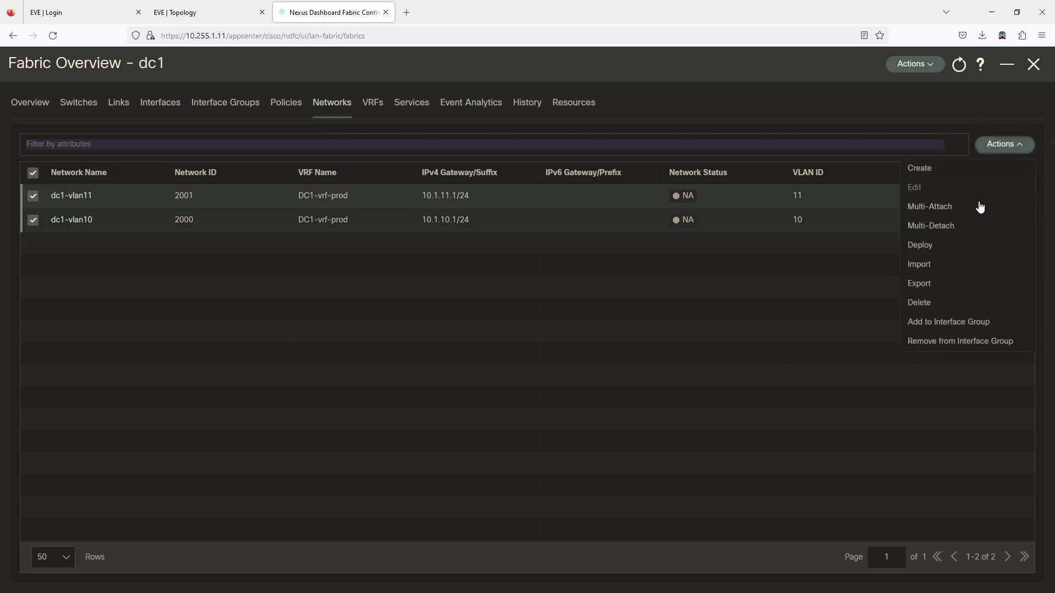
click(925, 207)
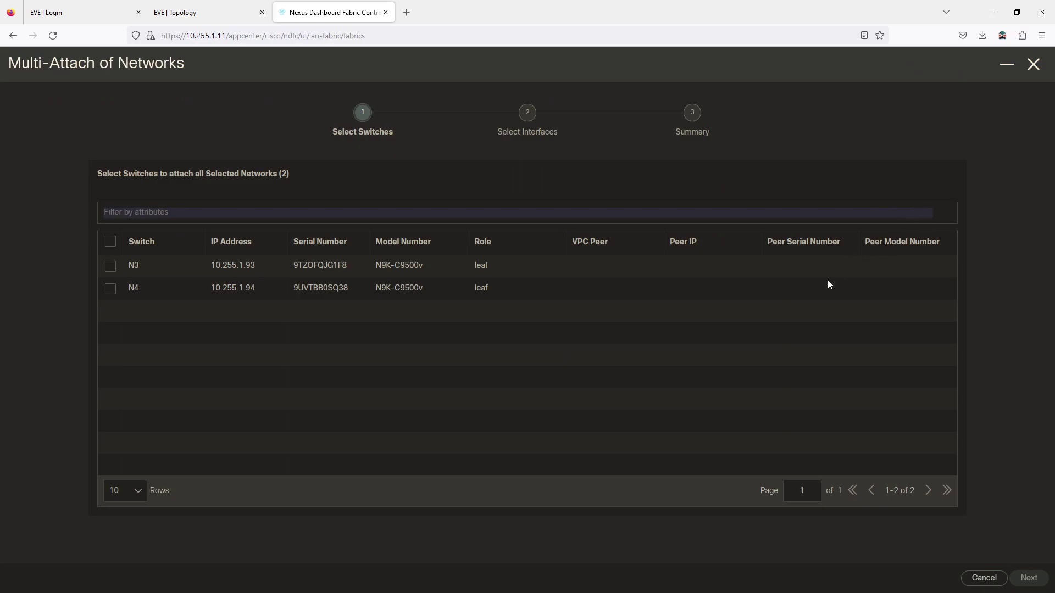
click(111, 242)
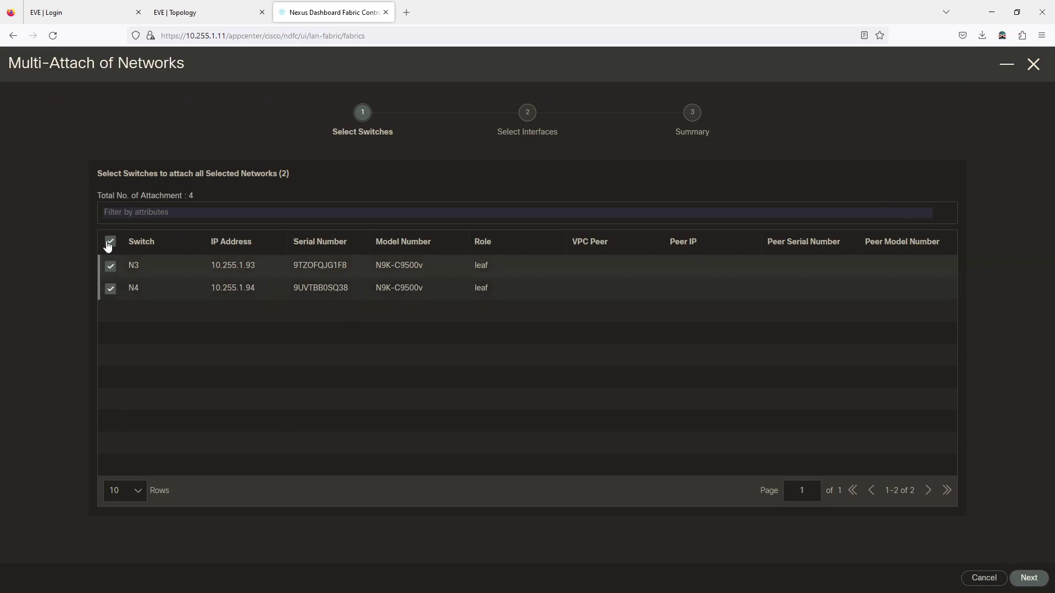
click(1029, 579)
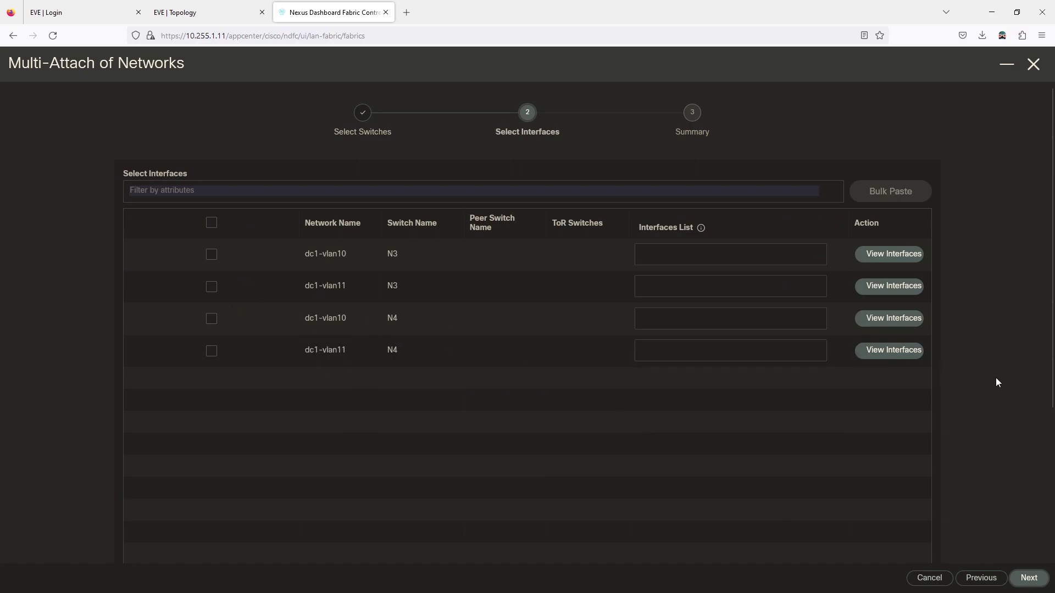
click(1037, 581)
click(1028, 579)
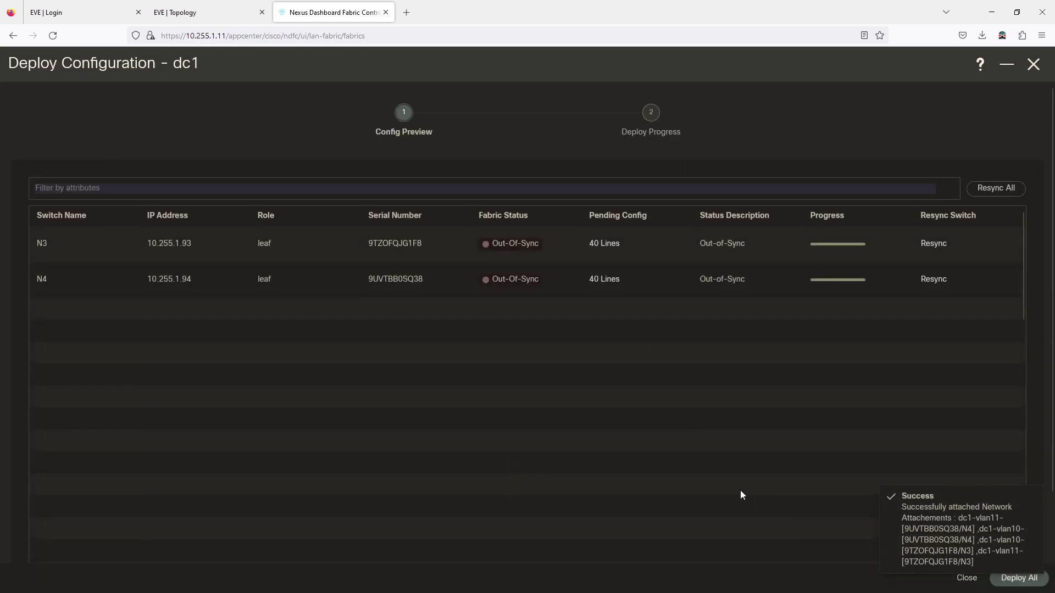
click(1016, 584)
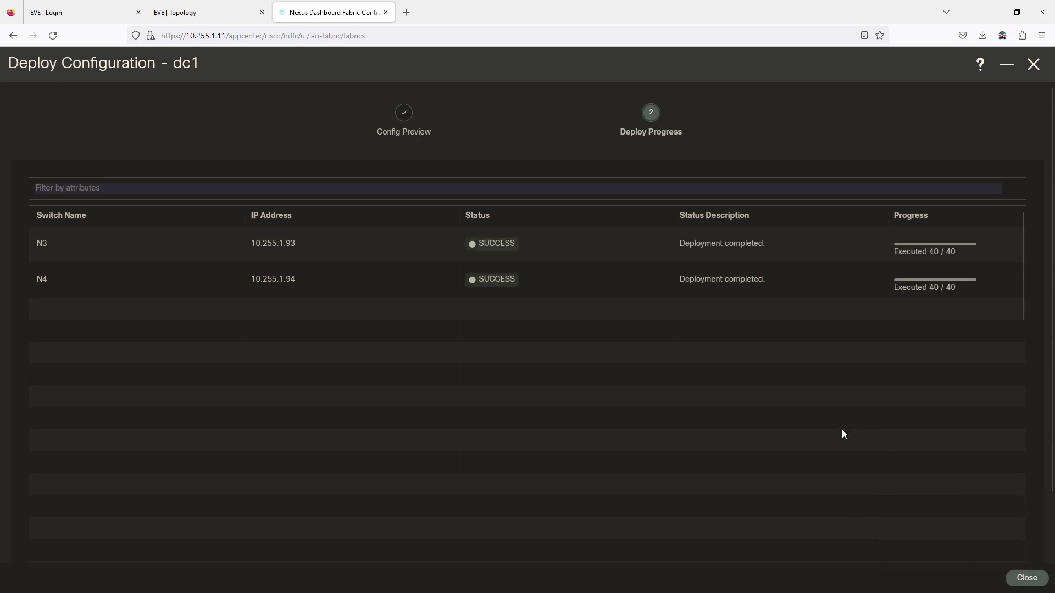
click(1026, 579)
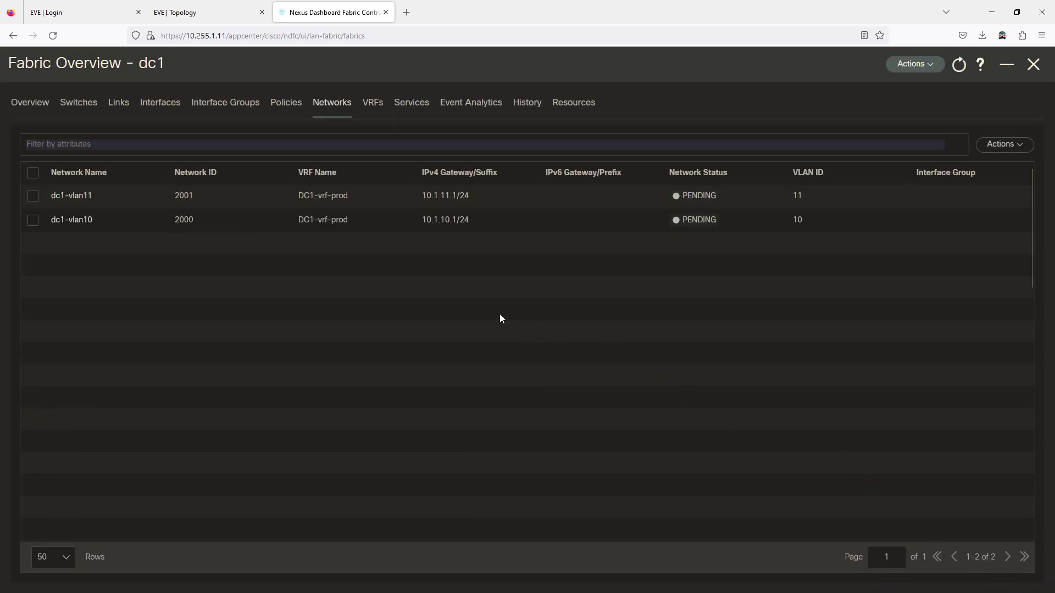
Log in to the N3 switch session as admin
click(209, 10)
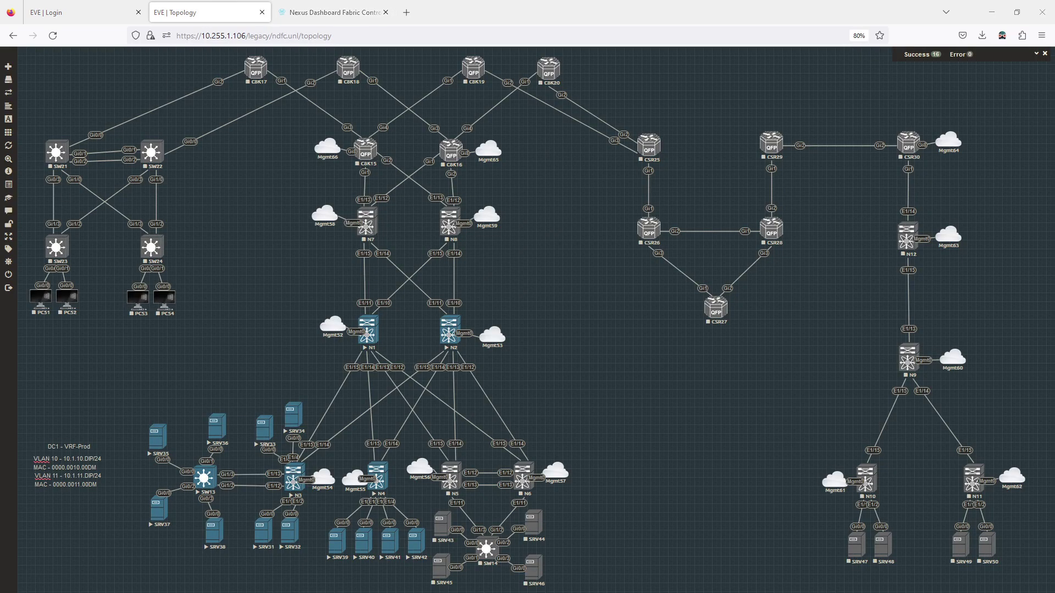
key(alt+Tab)
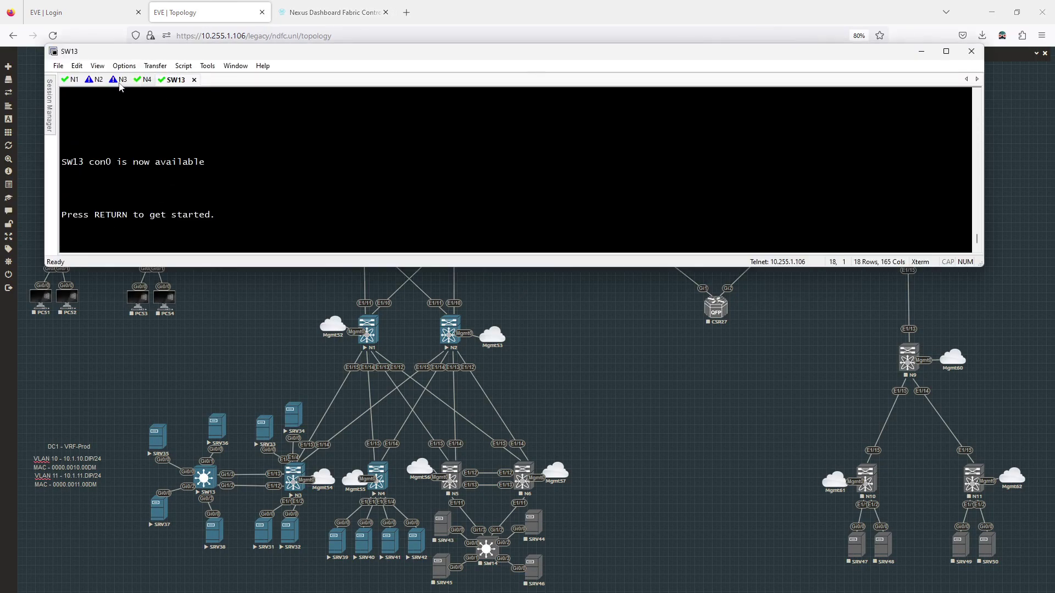
click(120, 83)
text(admin)
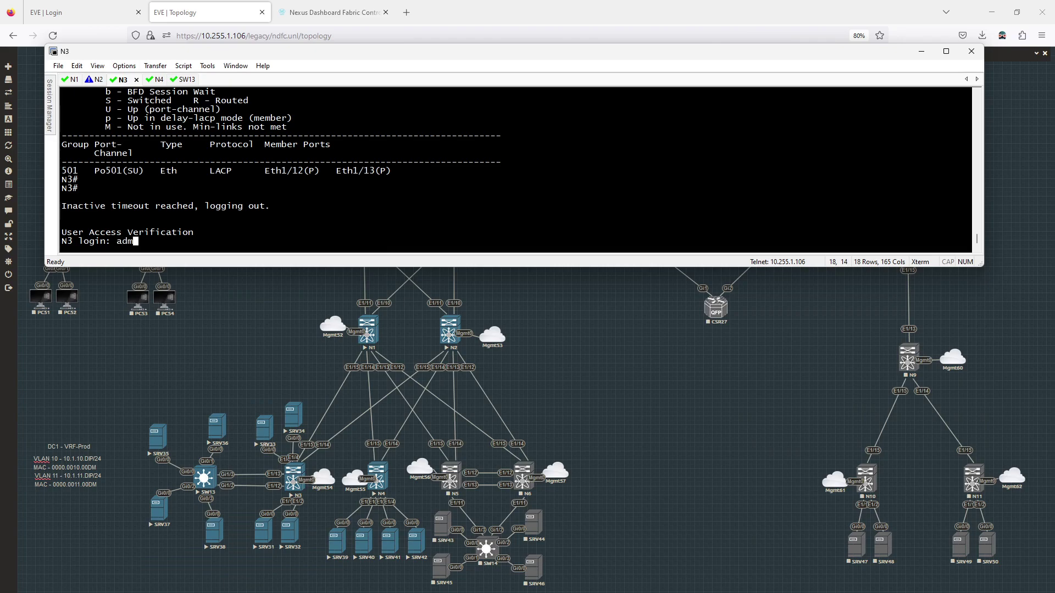
key(Return)
key(Return)
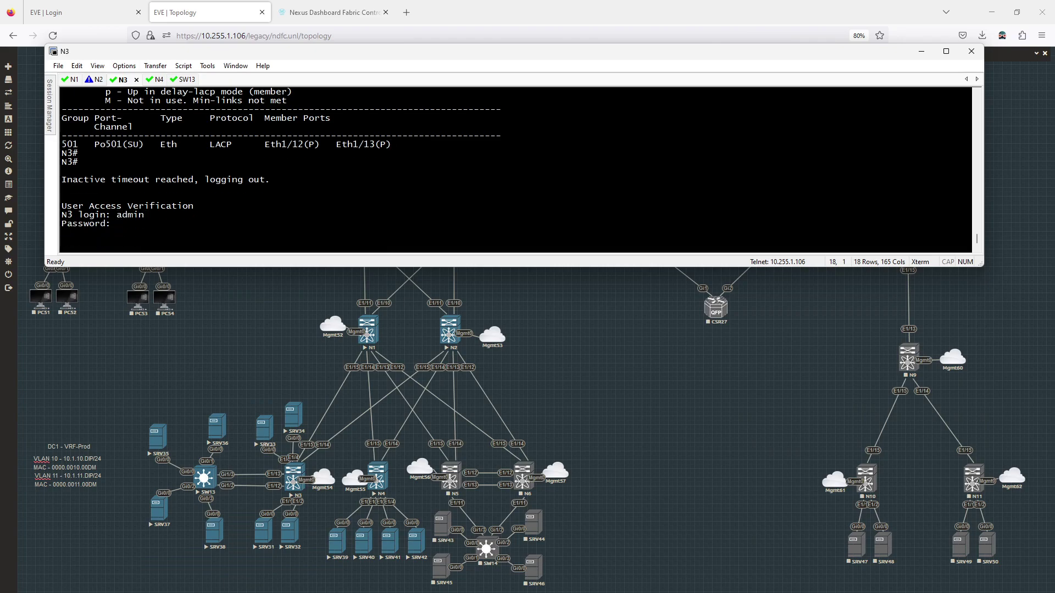
On N3, run show int status, show vlan br and show ip int br vrf dc1-vrf-prod
text(show int s)
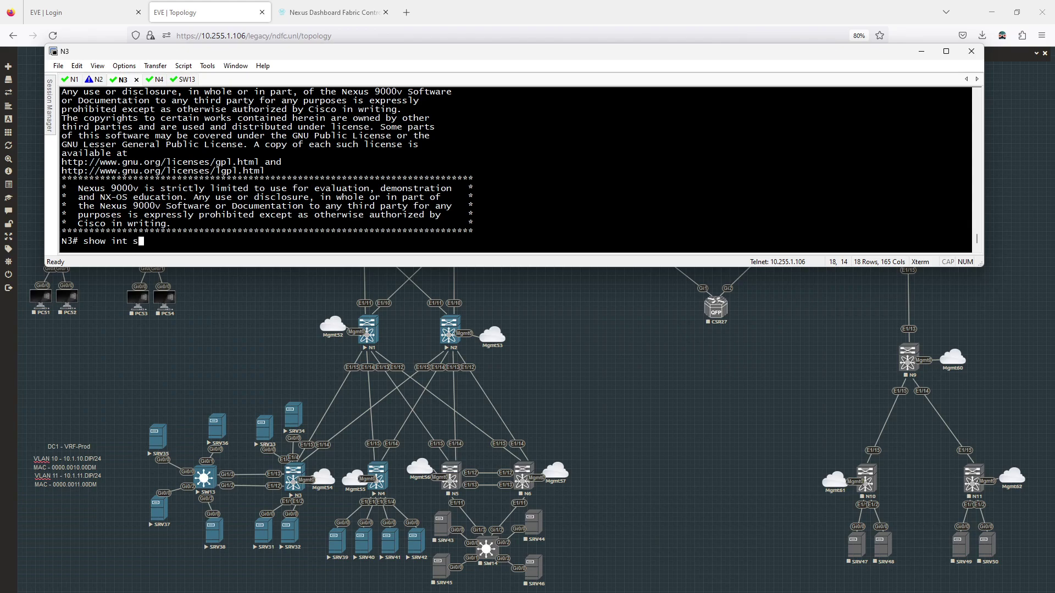
text(tatus)
key(Return)
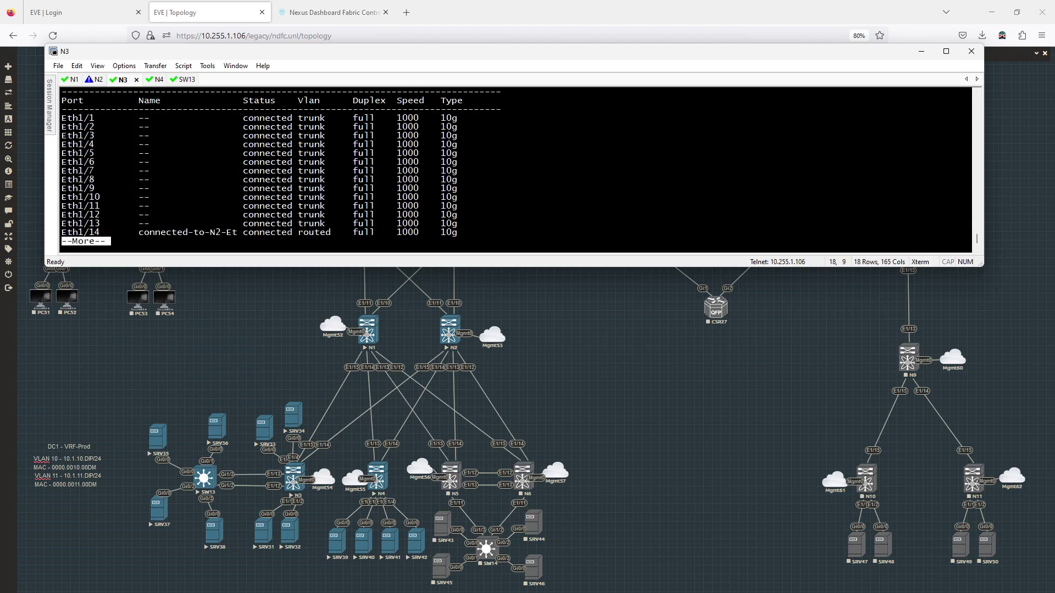
text(qshow vlan br)
key(Return)
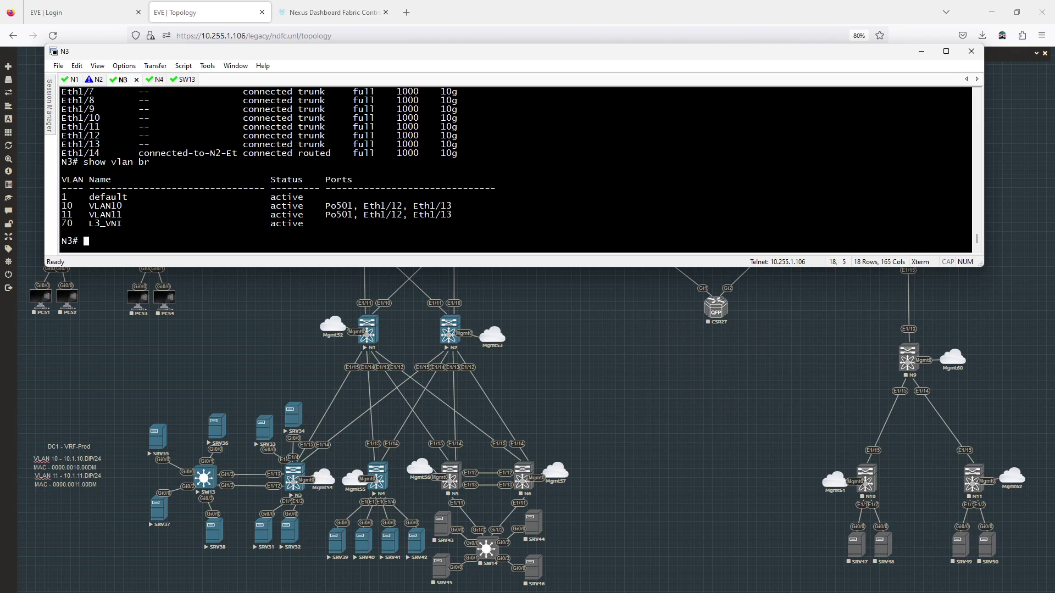
text(show ip int br vrf dc)
key(Tab)
key(Return)
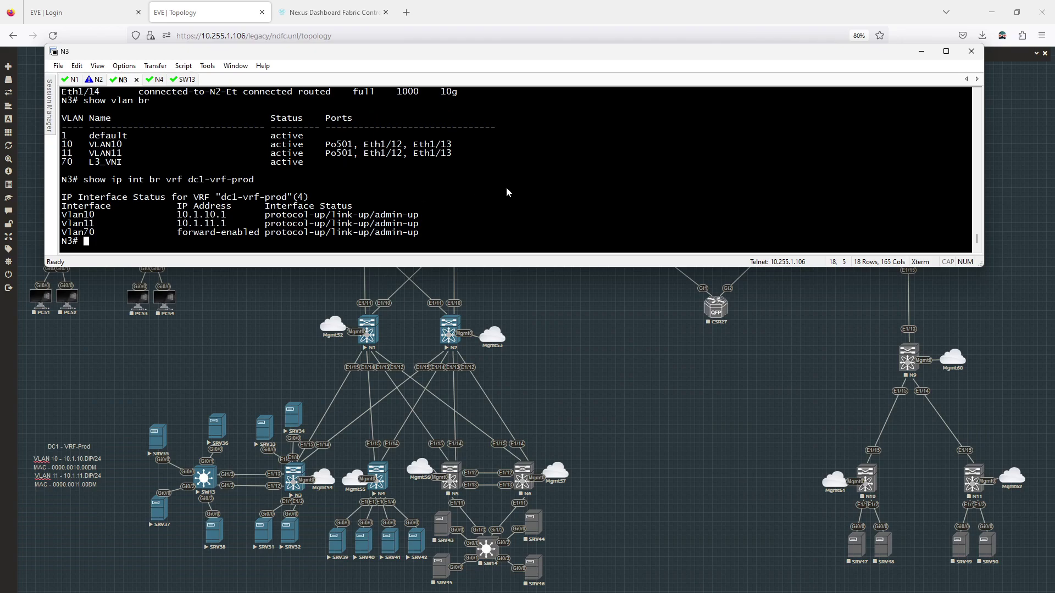
Show the dc1-vrf-prod BGP IPv4 unicast summary and full routing table on N3
text(showb)
key(BackSpace)
text(bgp vrf dc1-vrf-prod ipv4 unicast summary)
key(Return)
key(Up)
key(BackSpace)
key(BackSpace)
key(BackSpace)
key(BackSpace)
key(BackSpace)
key(BackSpace)
key(BackSpace)
key(BackSpace)
key(Return)
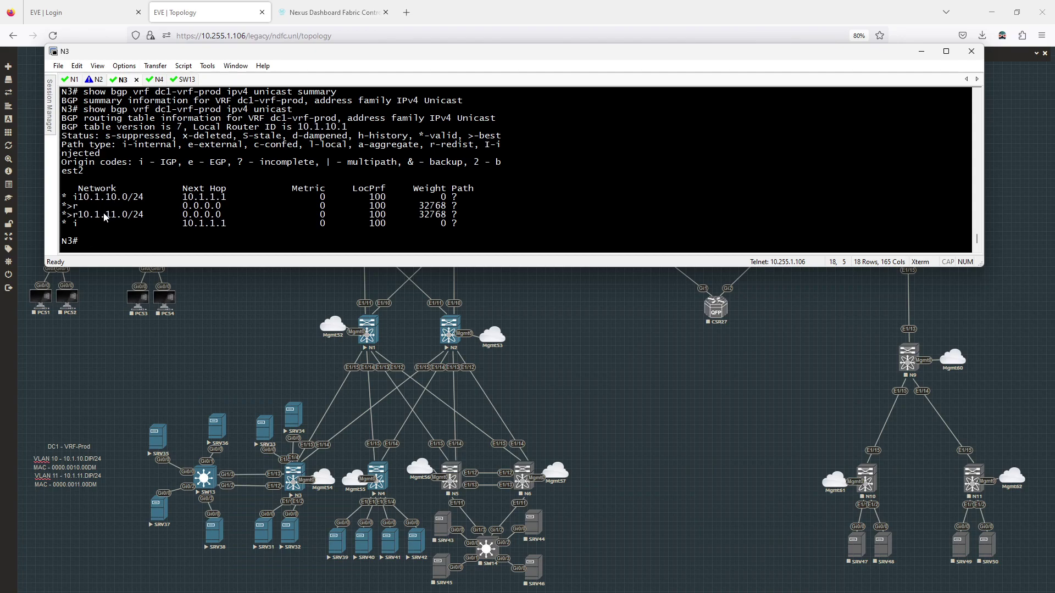
click(265, 322)
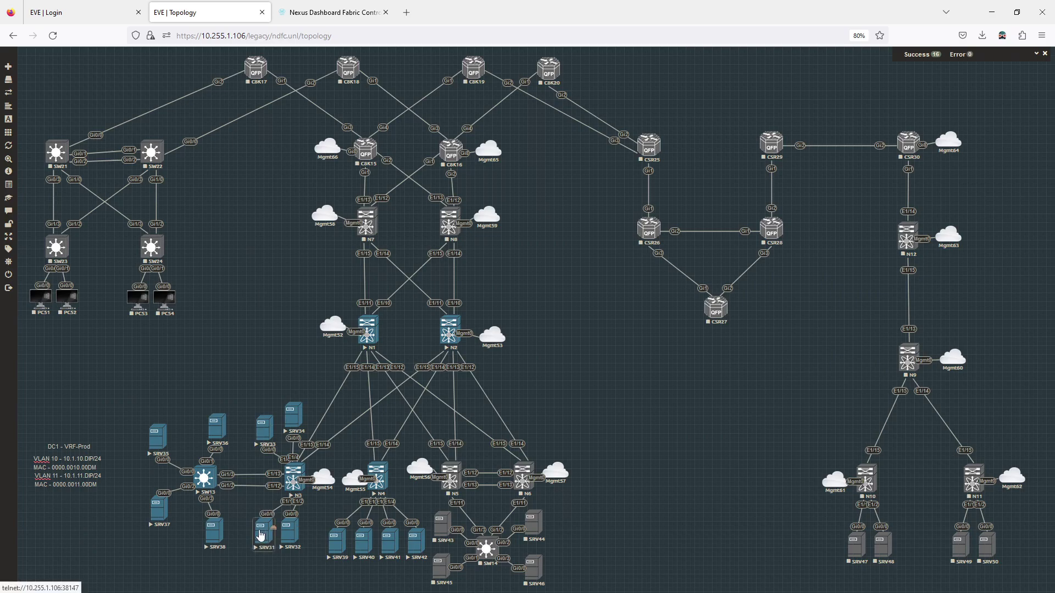
Shift the SRV31 and SRV33 server nodes slightly left on the topology canvas
drag(268, 537, 256, 539)
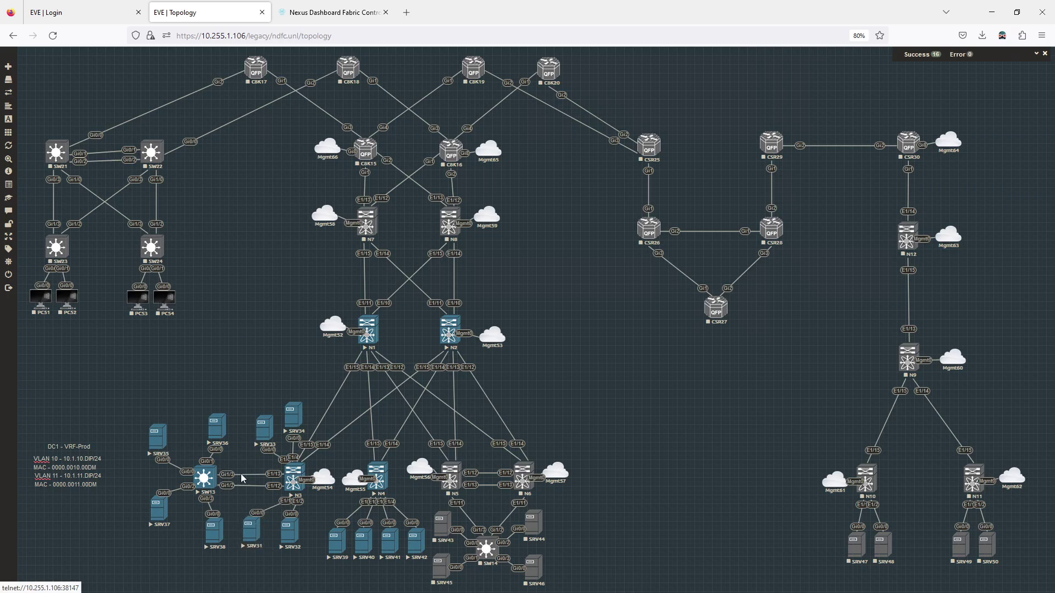
mouse_move(261, 438)
mouse_down()
mouse_move(247, 438)
mouse_move(247, 452)
mouse_up()
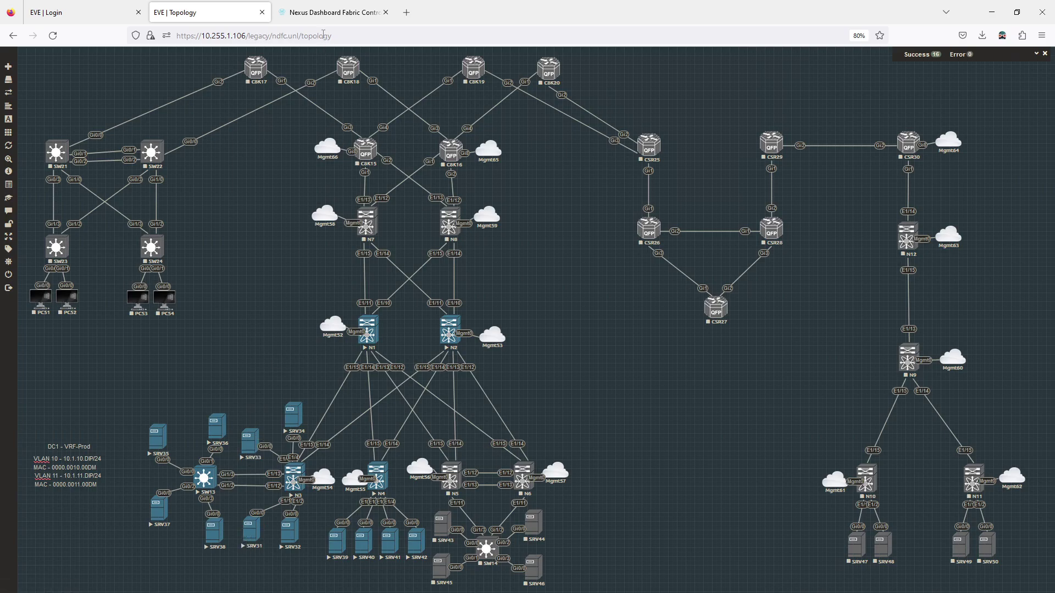
Reopen the full dc1 fabric overview and list its switches
click(343, 12)
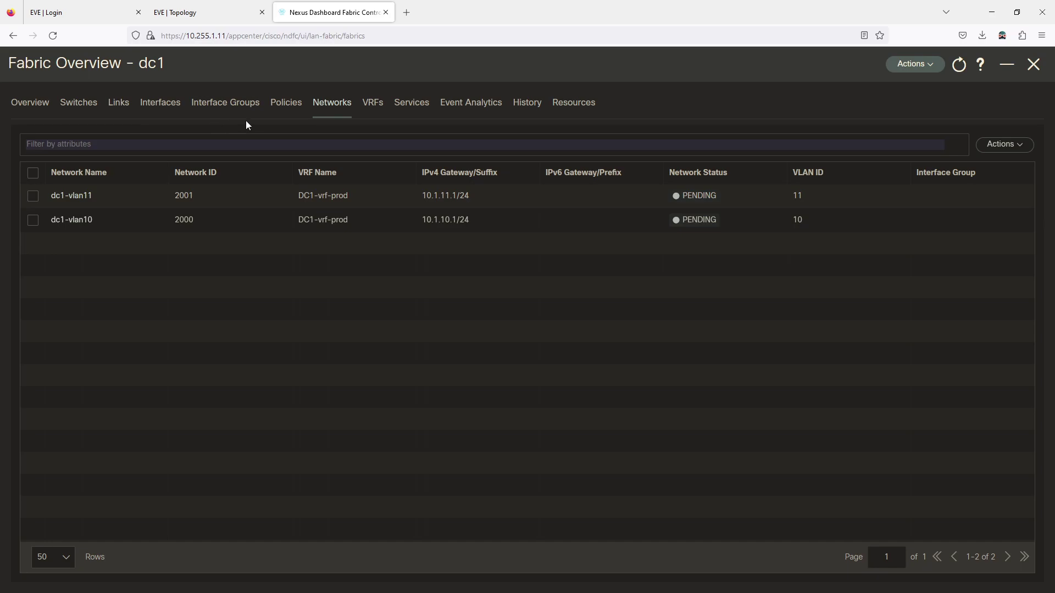
click(1033, 64)
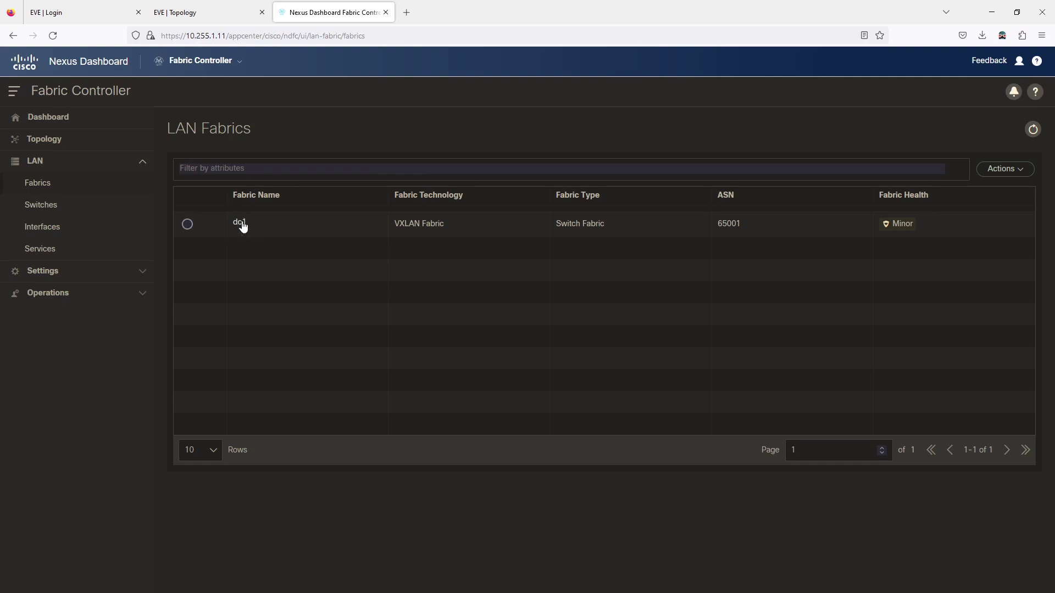
click(240, 224)
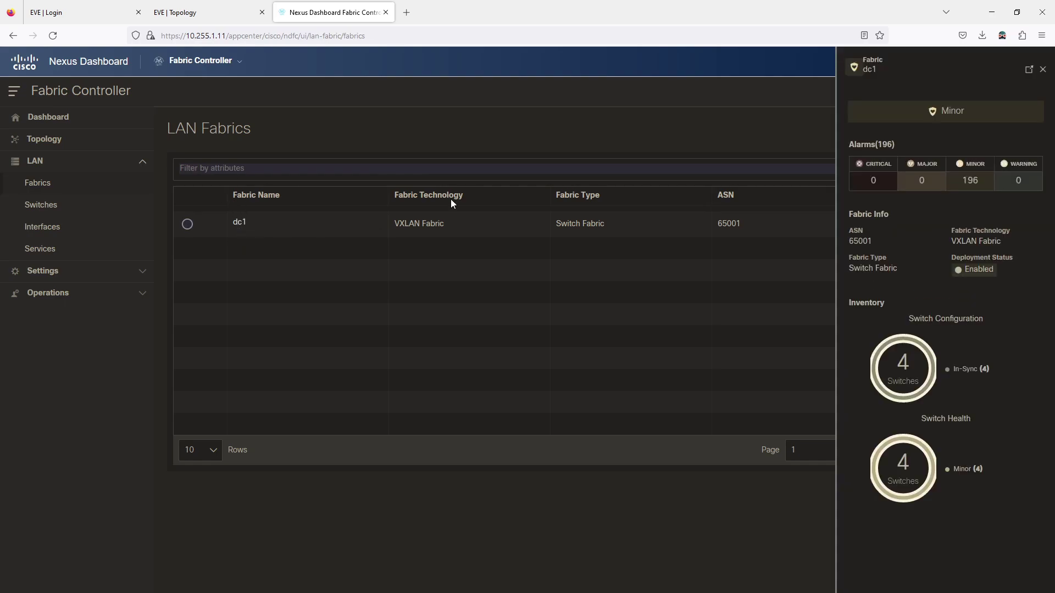
click(1030, 72)
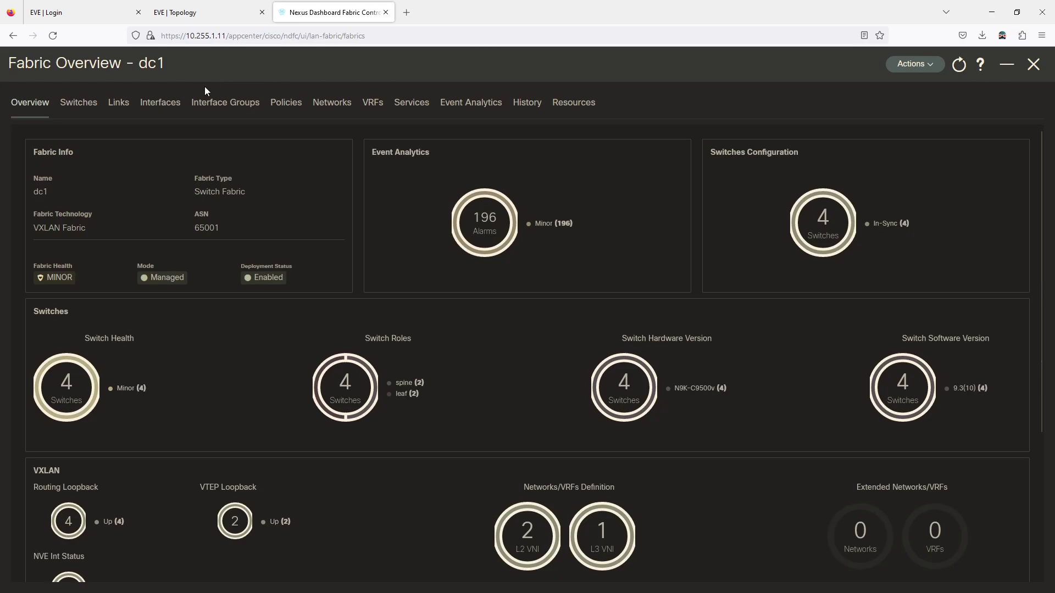
click(97, 113)
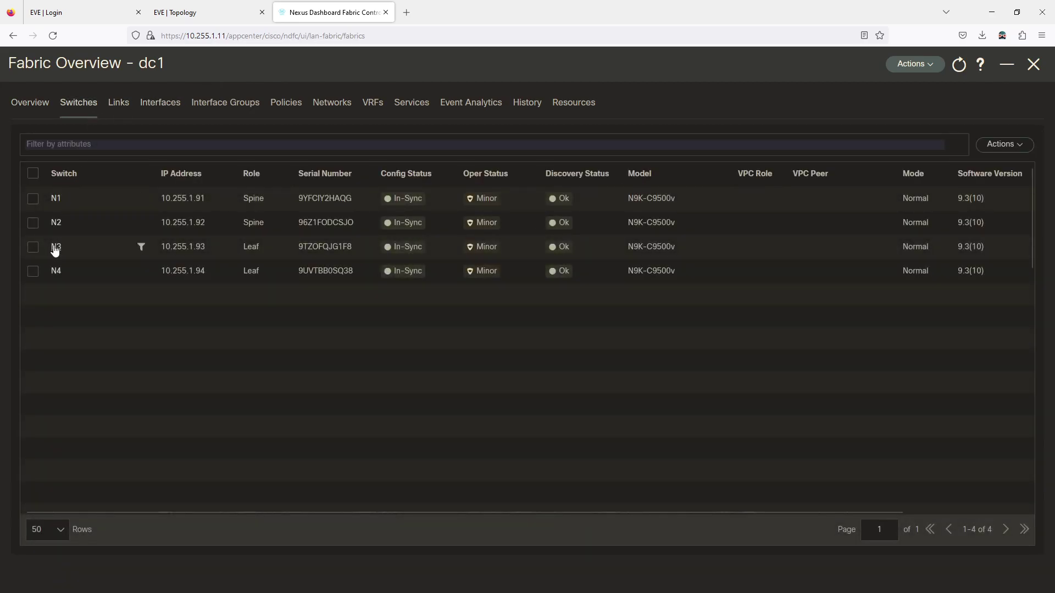
Open switch N3's full overview and show its interfaces list
click(55, 248)
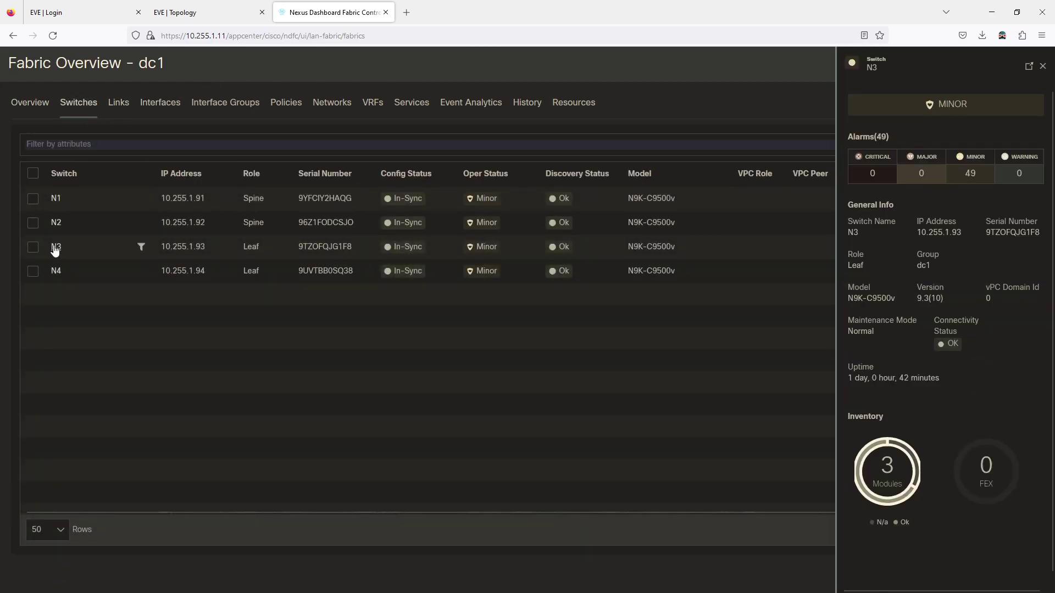
click(1028, 67)
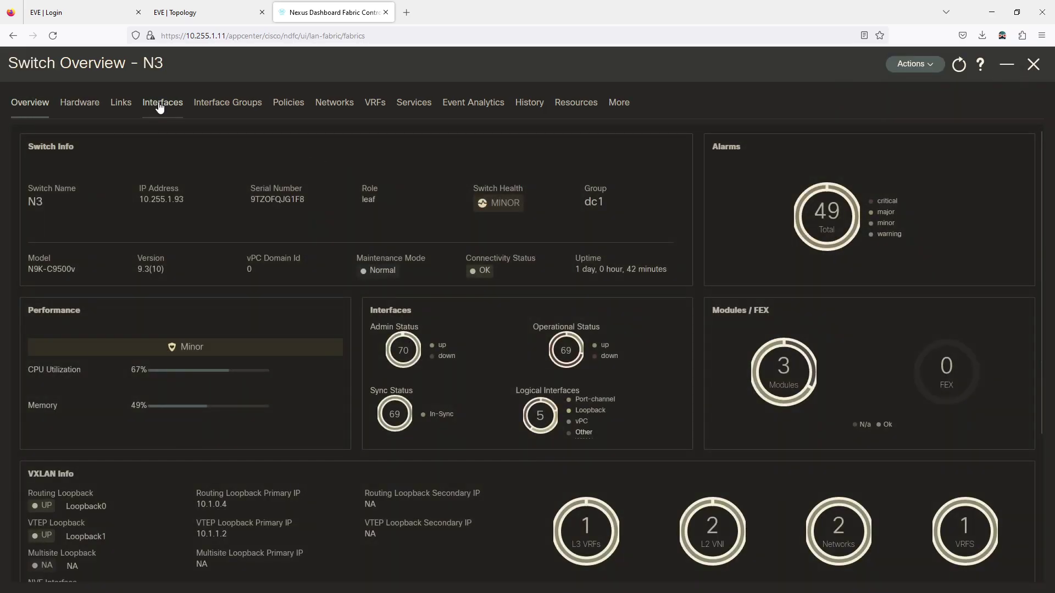
click(161, 103)
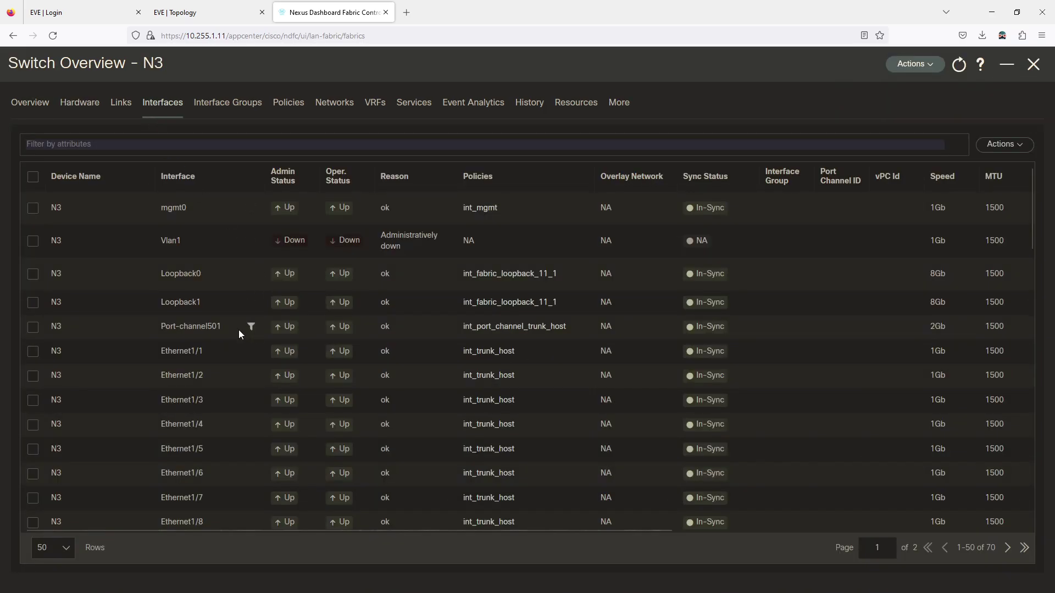
scroll(231, 328, down, 1)
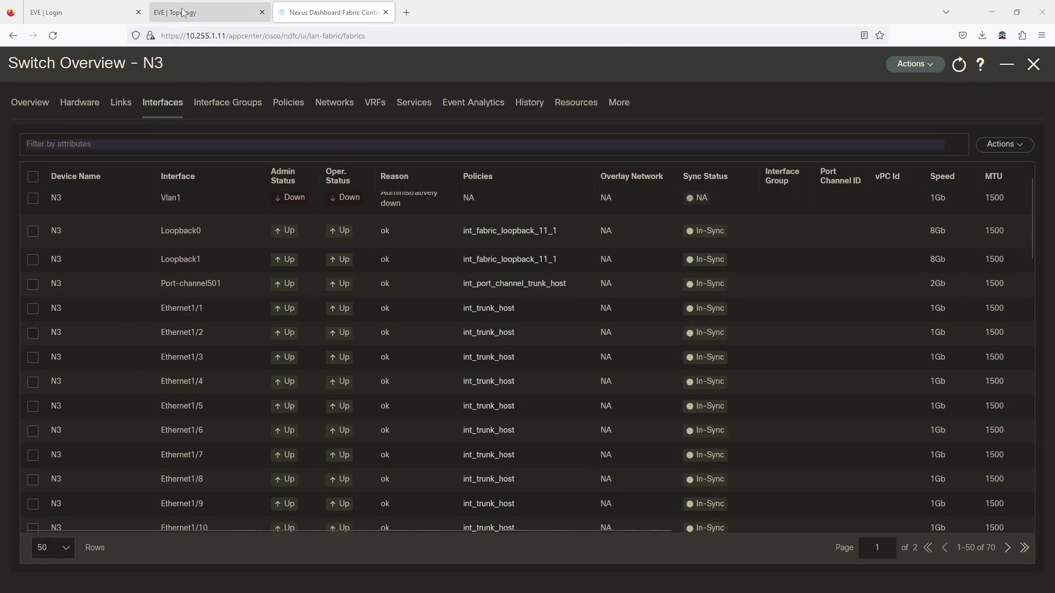
click(135, 79)
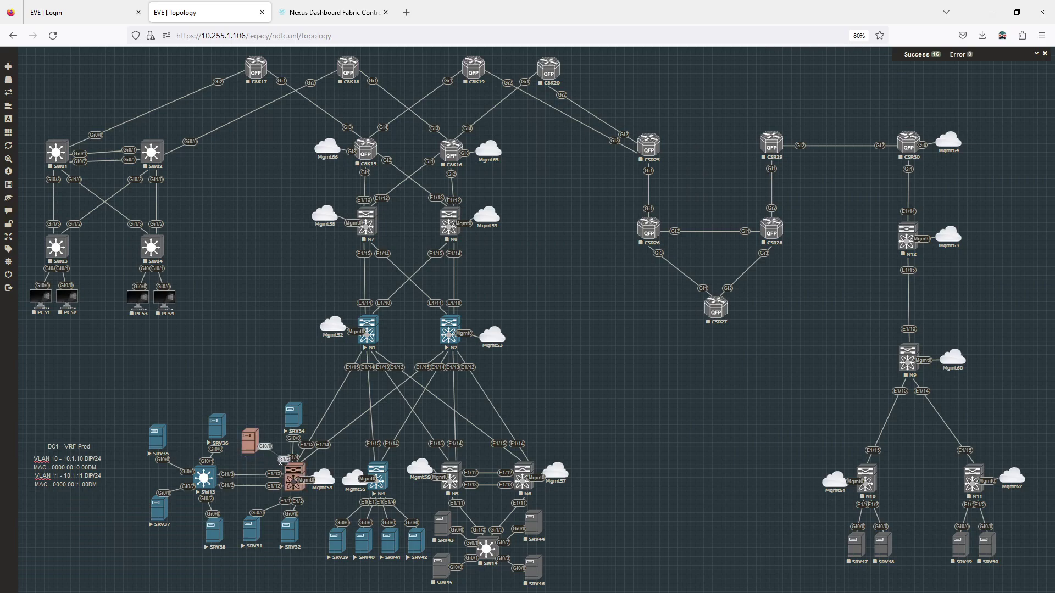
click(325, 12)
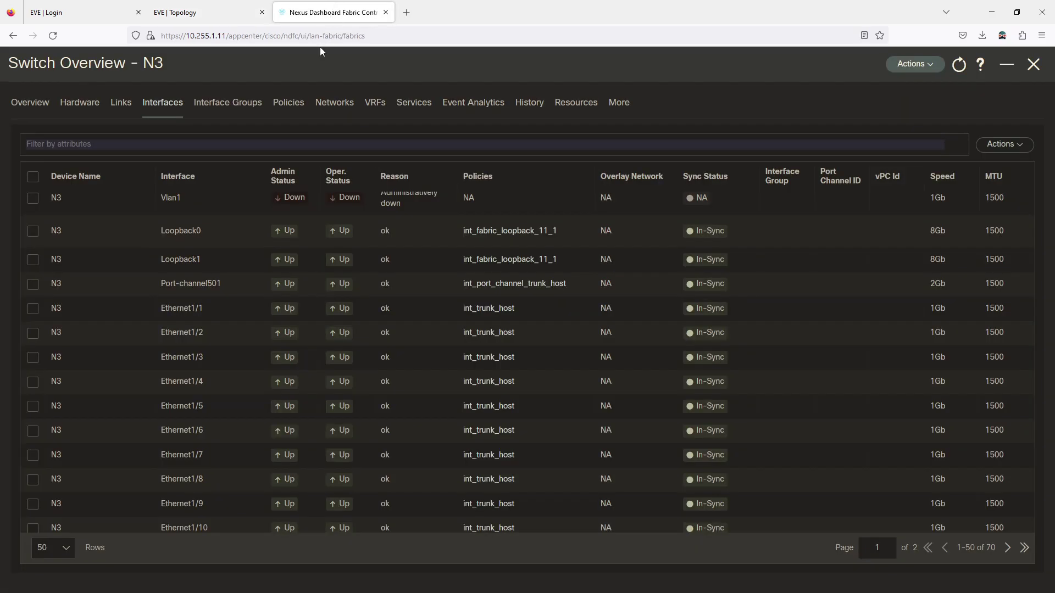
Edit N3's Ethernet1/1 and Ethernet1/3 with the int_access_host policy template
click(32, 311)
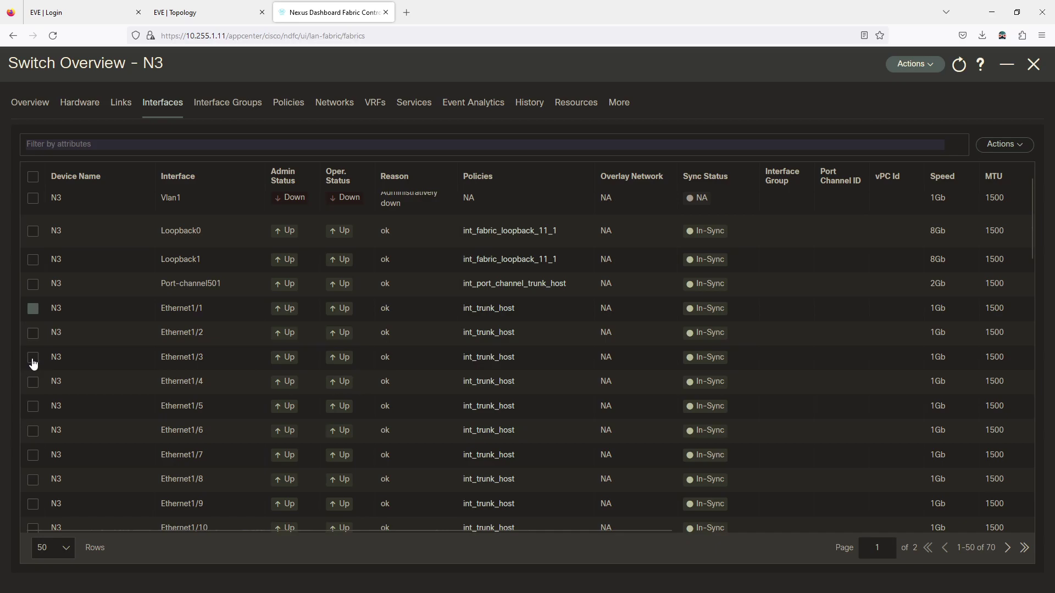
click(47, 360)
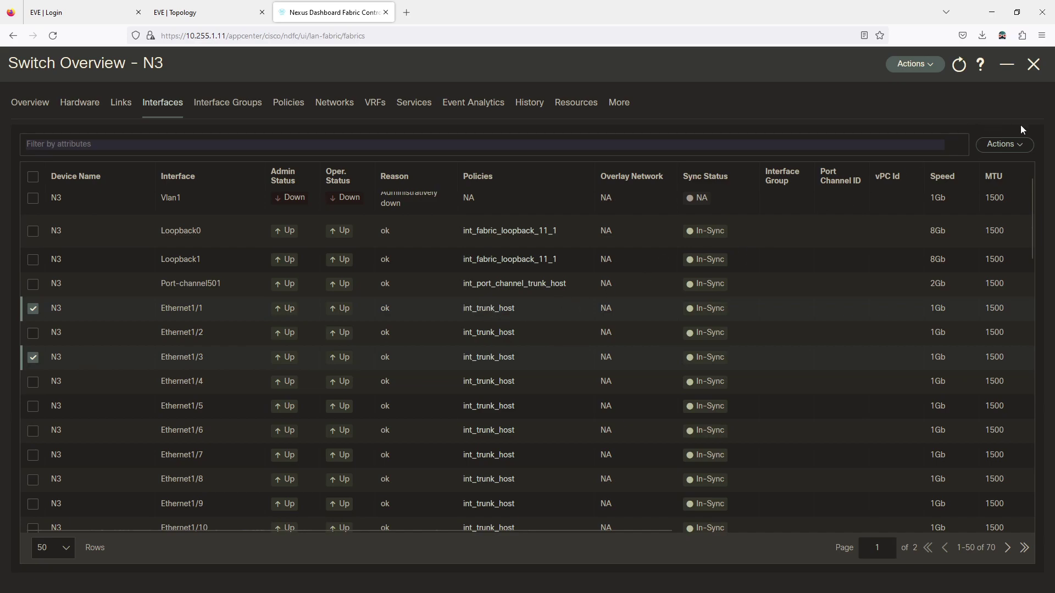
click(1018, 146)
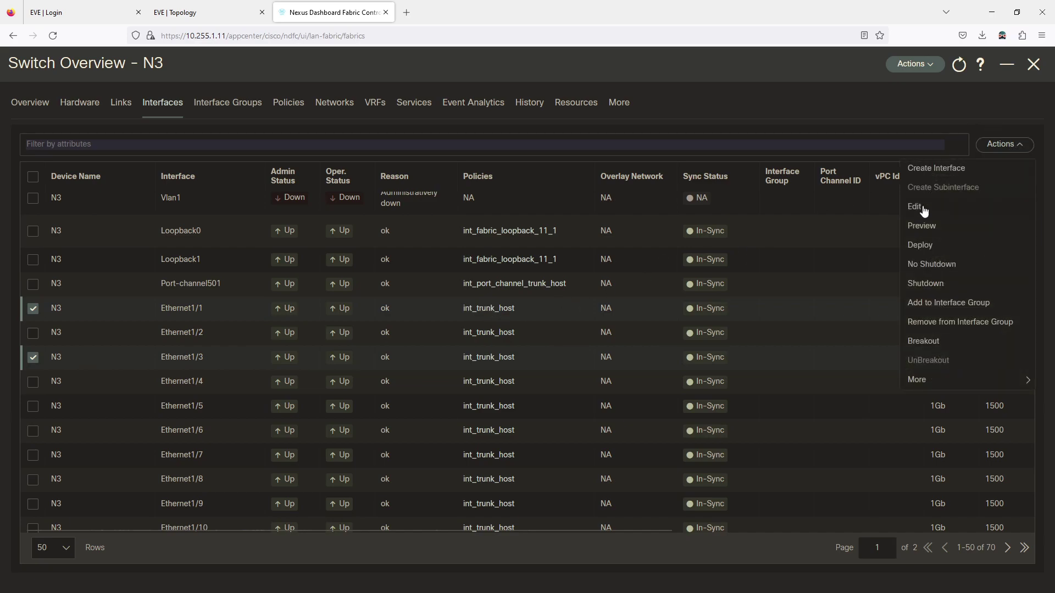
click(916, 210)
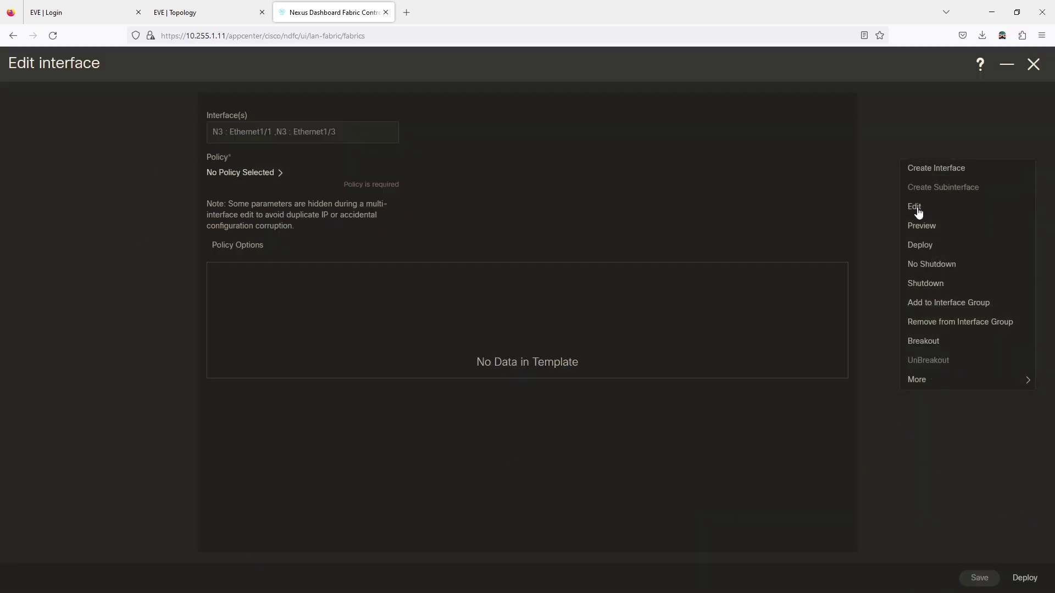
click(268, 174)
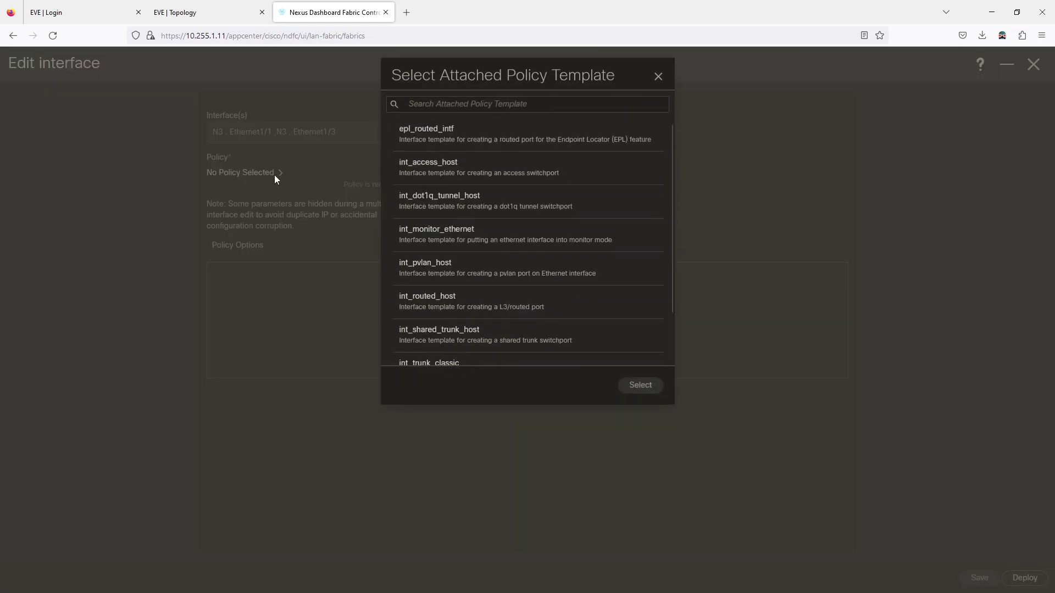
click(457, 171)
click(648, 388)
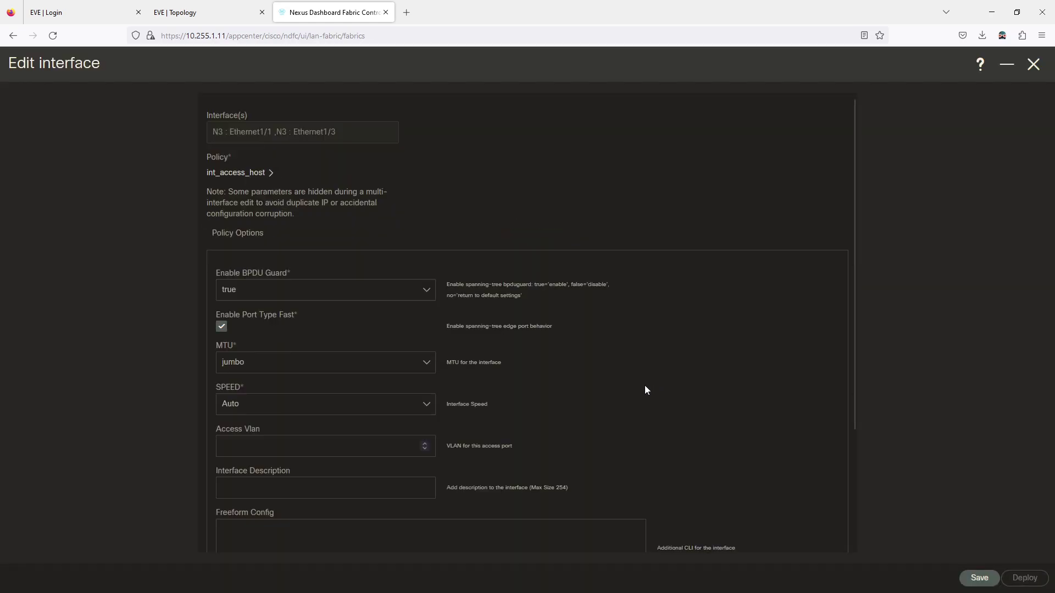
Set BPDU Guard to no, MTU default, speed Auto and access VLAN 11, then save
click(245, 297)
click(244, 358)
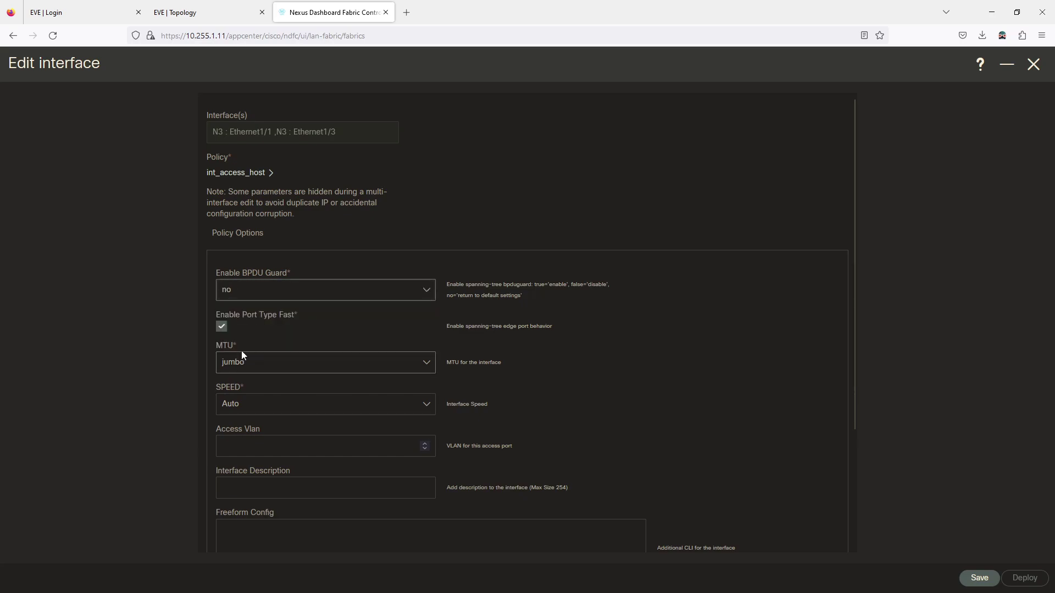
click(228, 364)
click(236, 383)
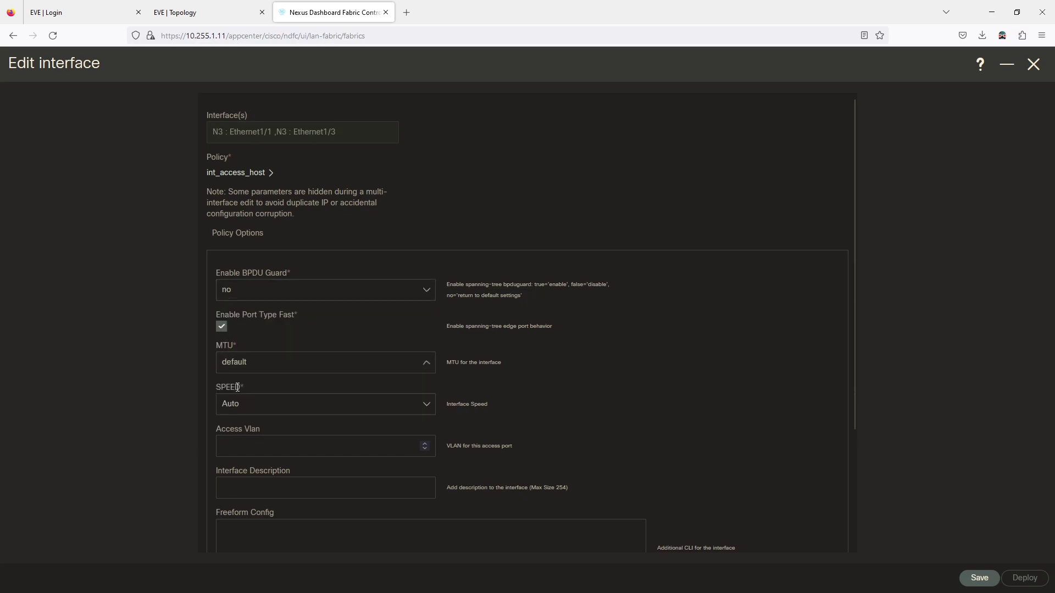
click(254, 403)
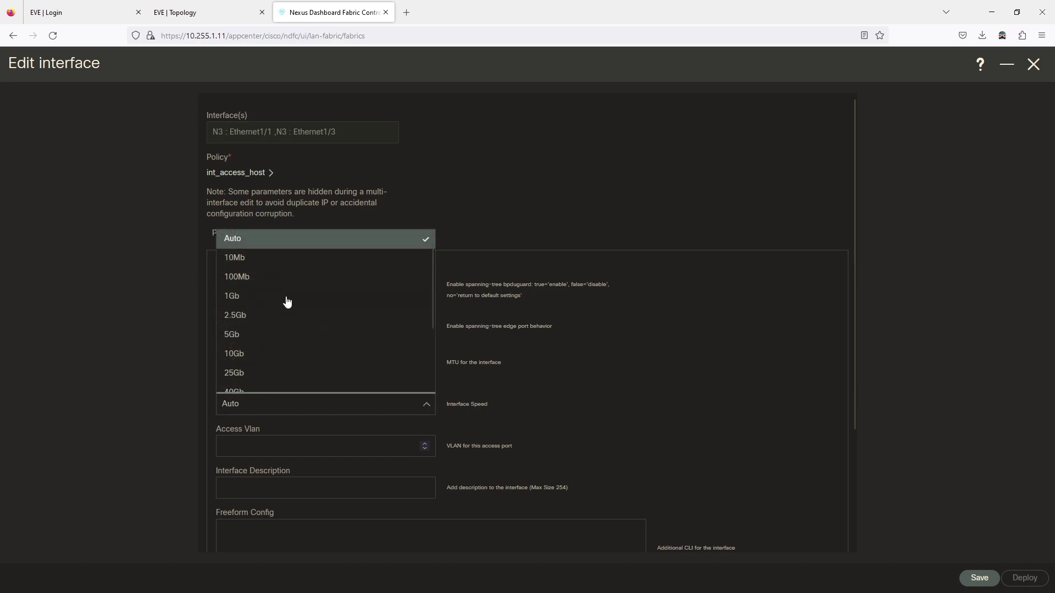
click(577, 355)
scroll(552, 357, down, 2)
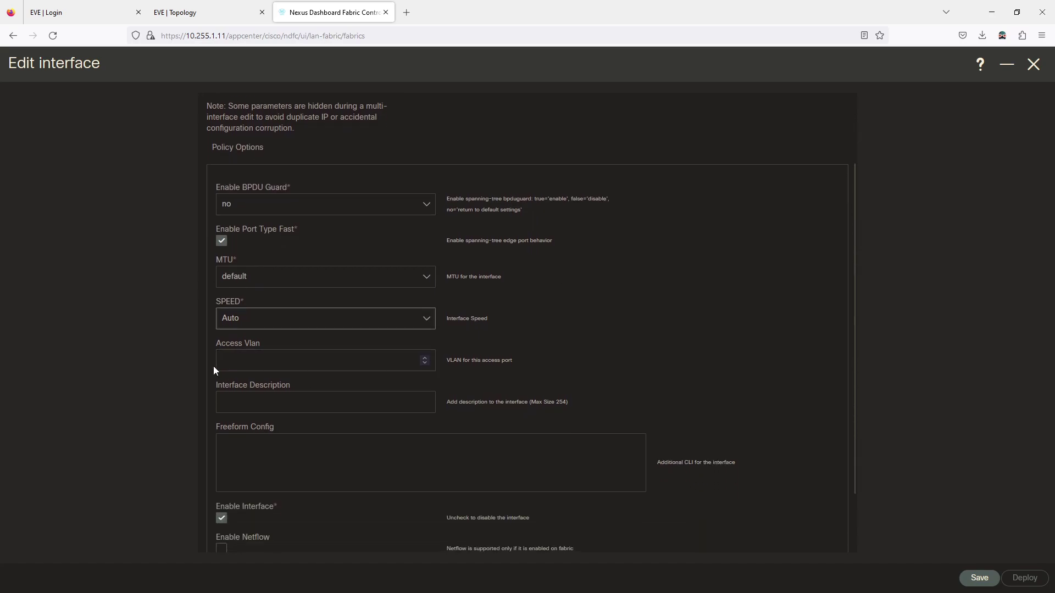
click(240, 361)
text(11)
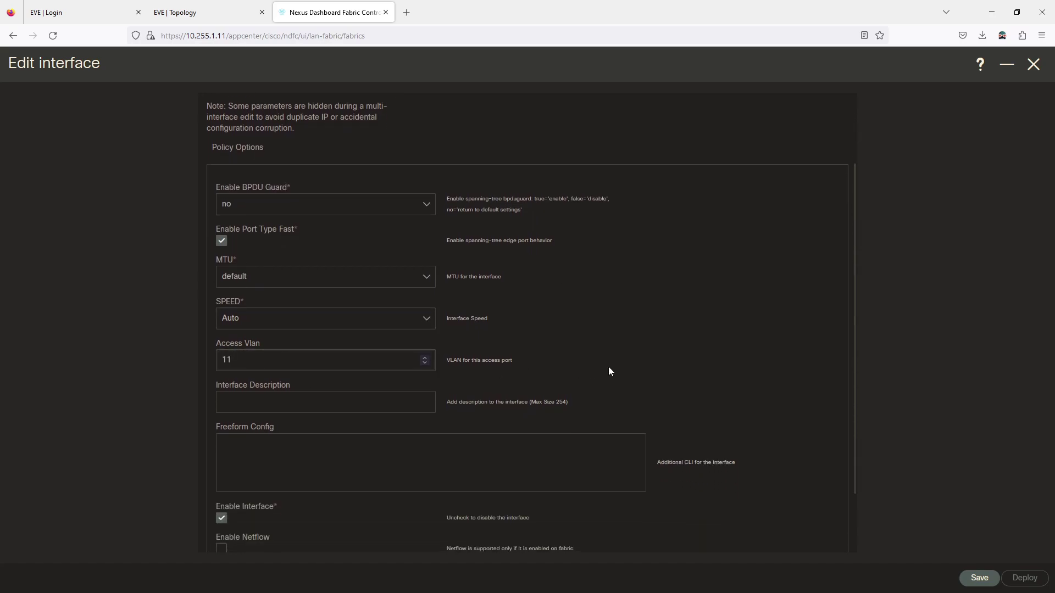
scroll(360, 372, down, 2)
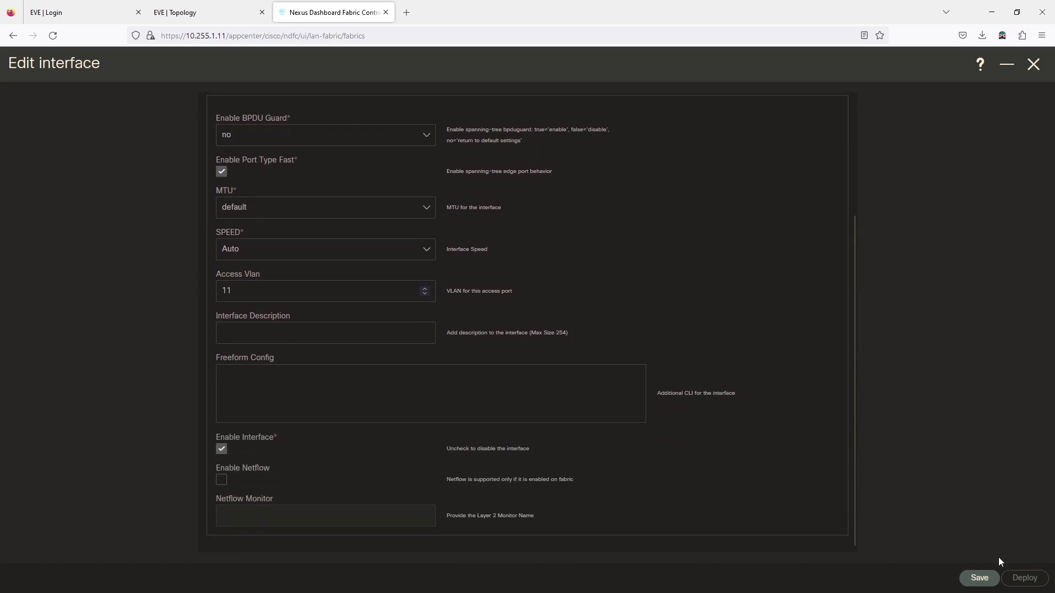
click(978, 577)
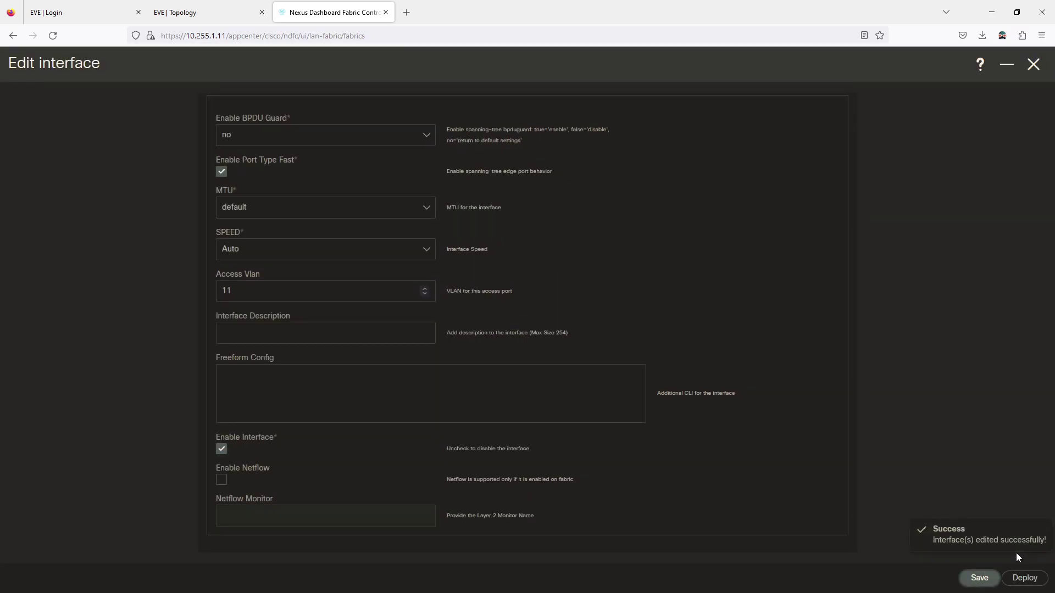
click(1030, 581)
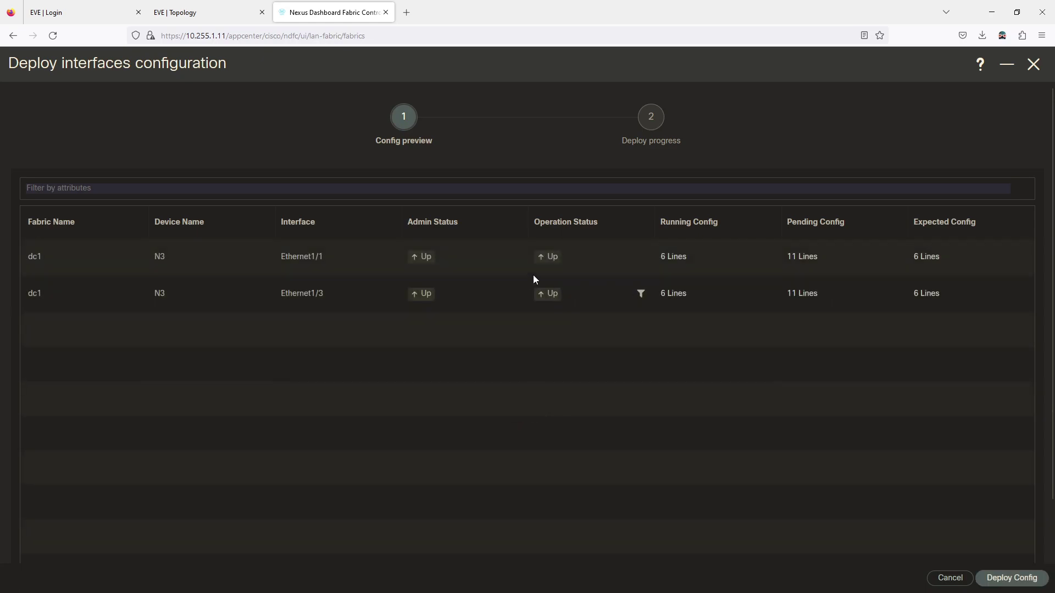
Review Ethernet1/1's pending config and deploy the access-port config to both interfaces
click(802, 258)
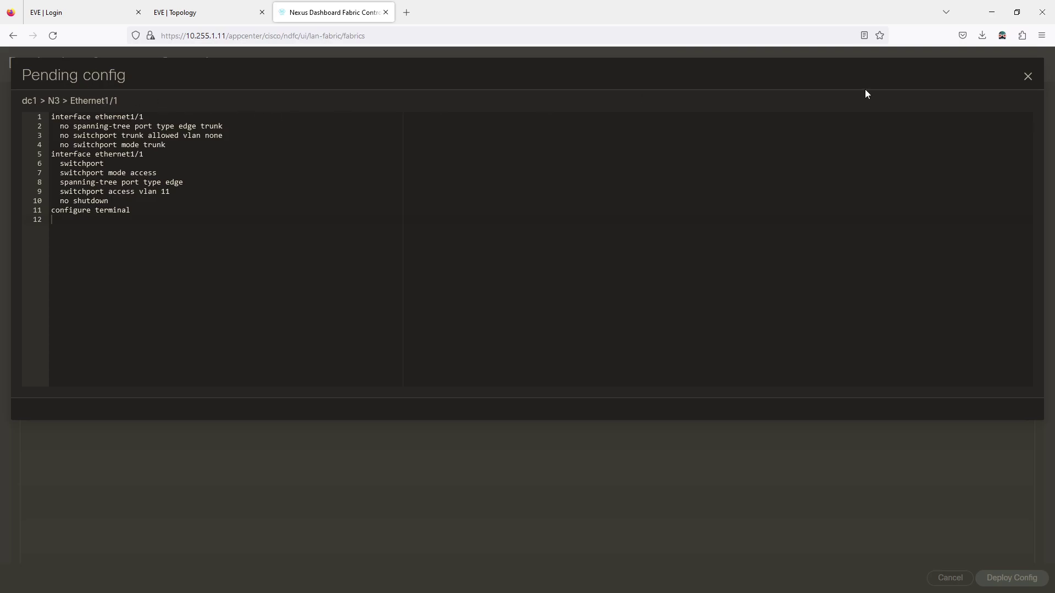
click(1028, 77)
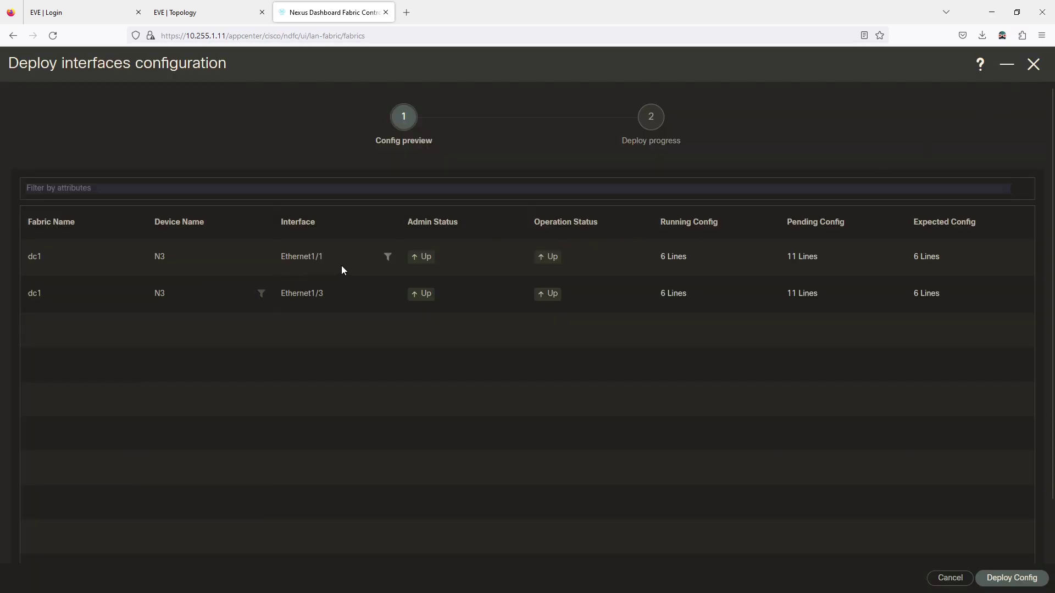
click(803, 258)
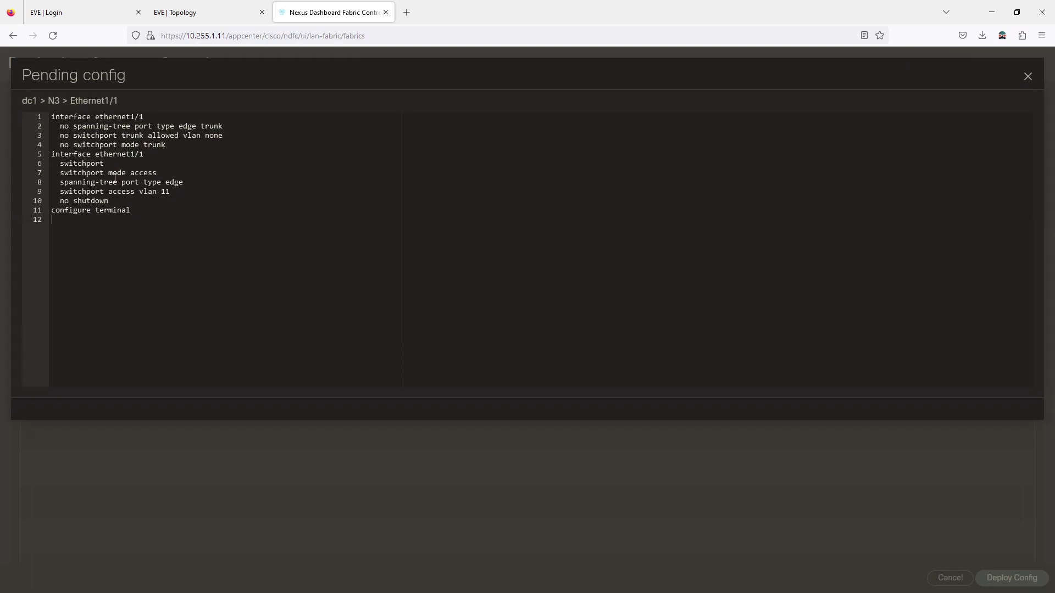
click(1027, 80)
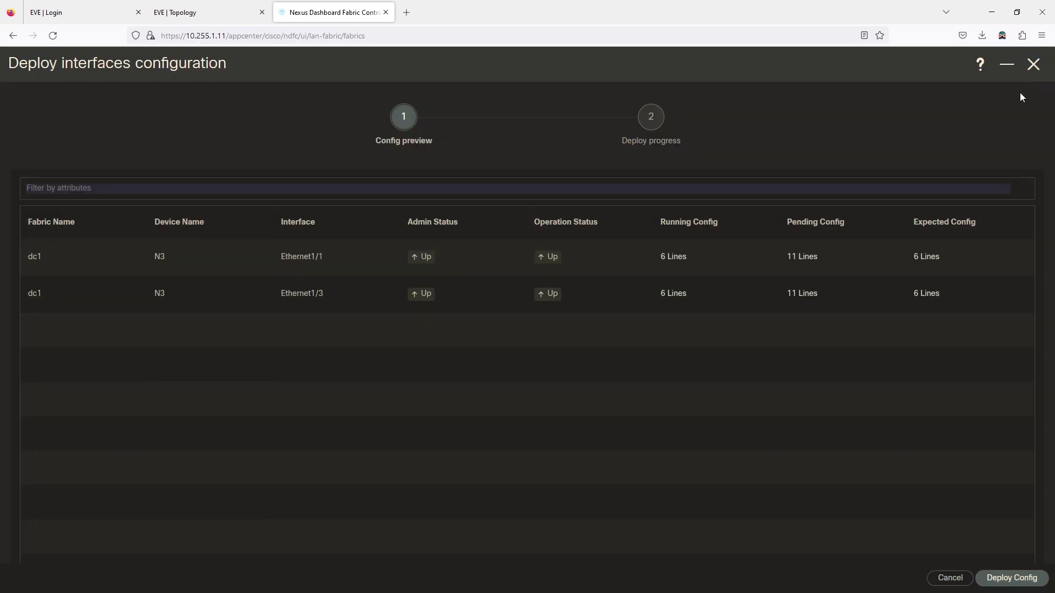
click(1013, 581)
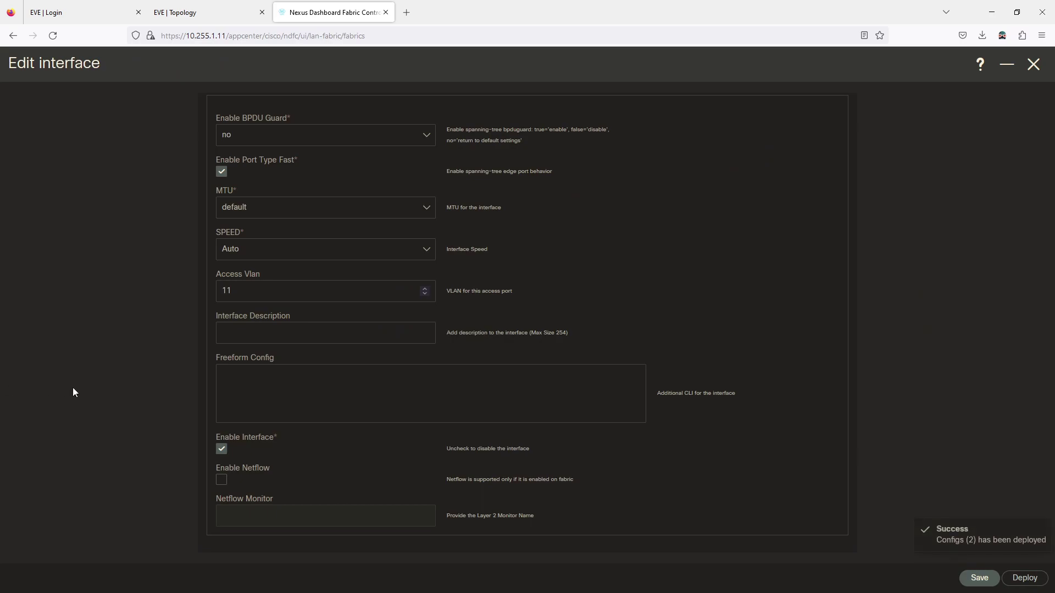
click(1040, 65)
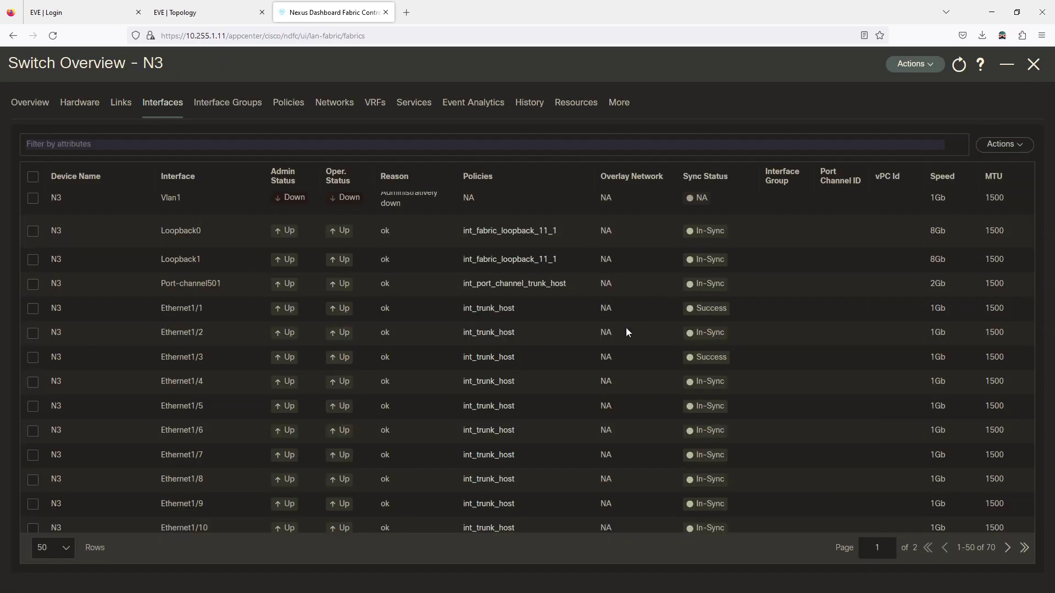
Run show mac address-table dynamic vlan 11 on N3 to list VLAN 11 MACs
scroll(785, 266, down, 3)
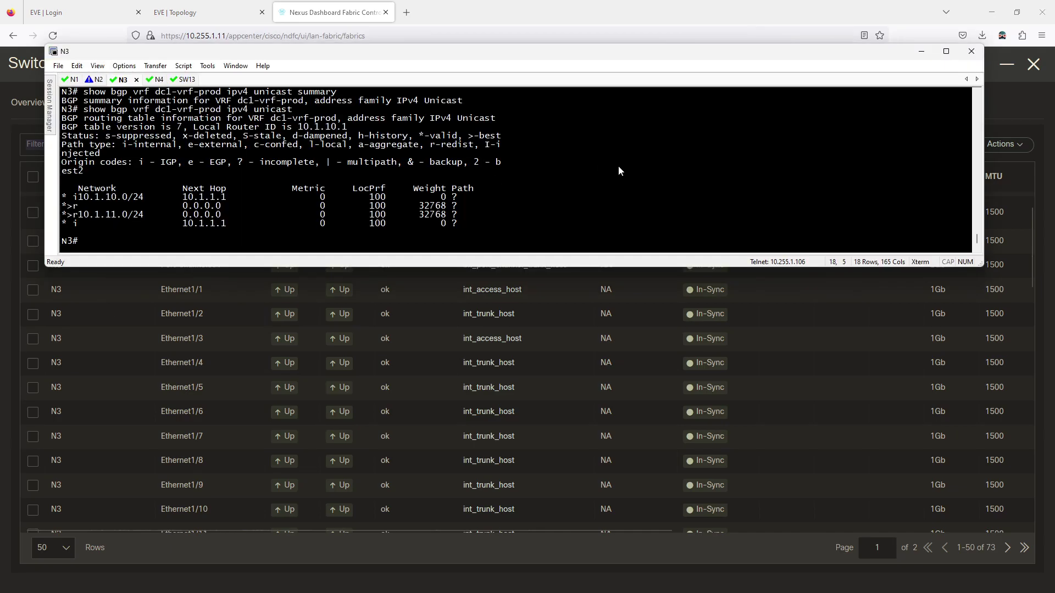
text(show mac address-table dynamic vlan 11)
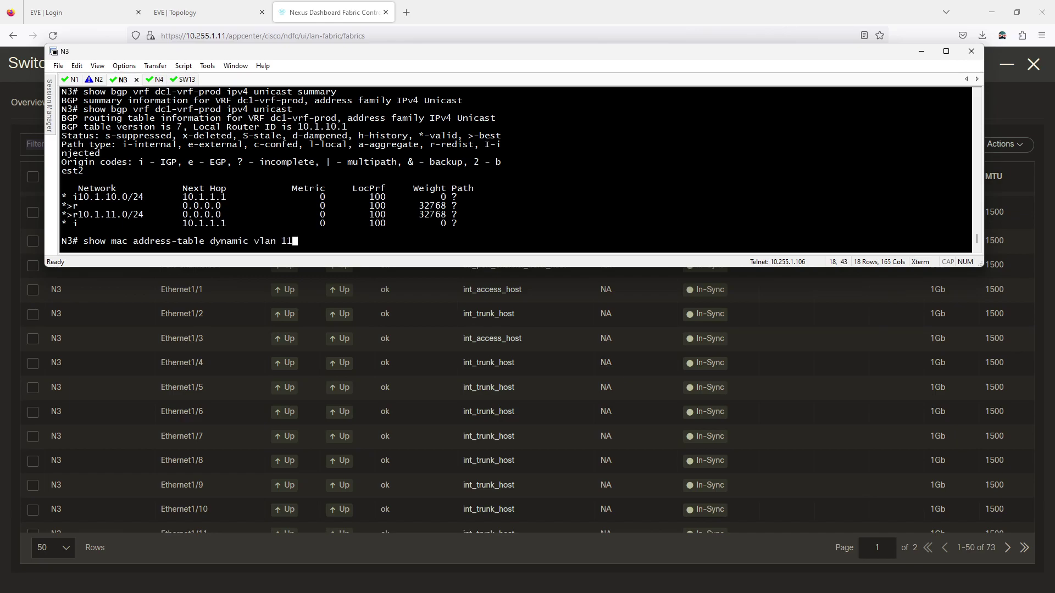
key(Return)
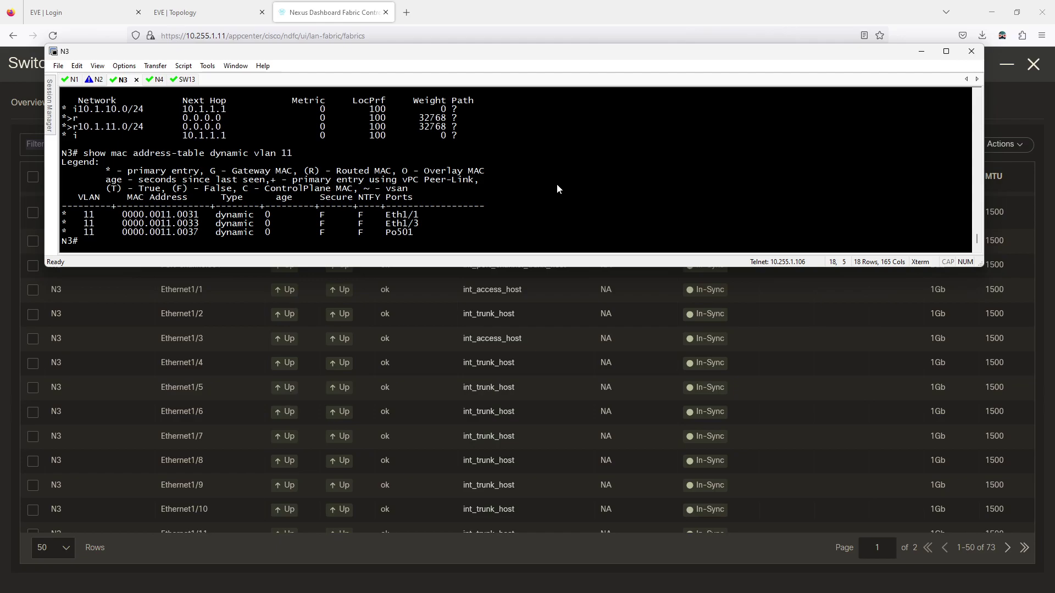
click(1014, 95)
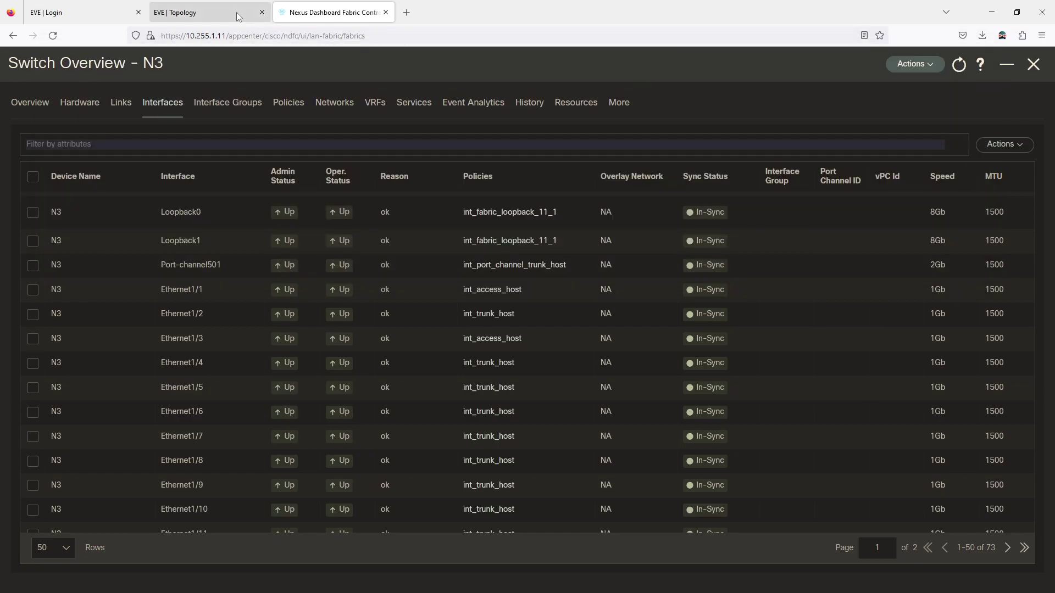
After checking the EVE topology, select N3's Ethernet1/1 and Ethernet1/3 and open More actions
click(209, 12)
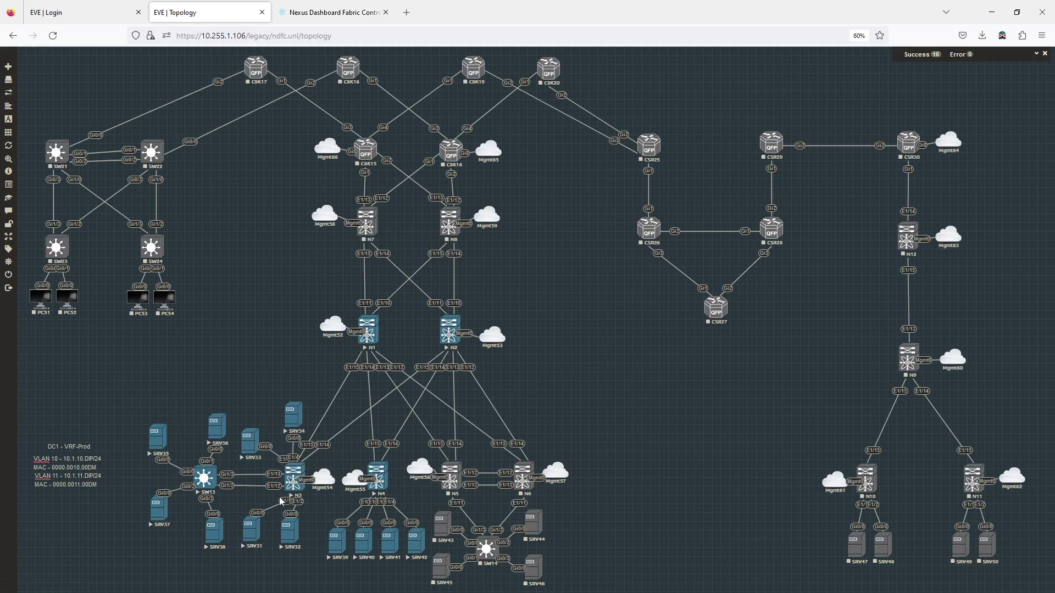
click(332, 12)
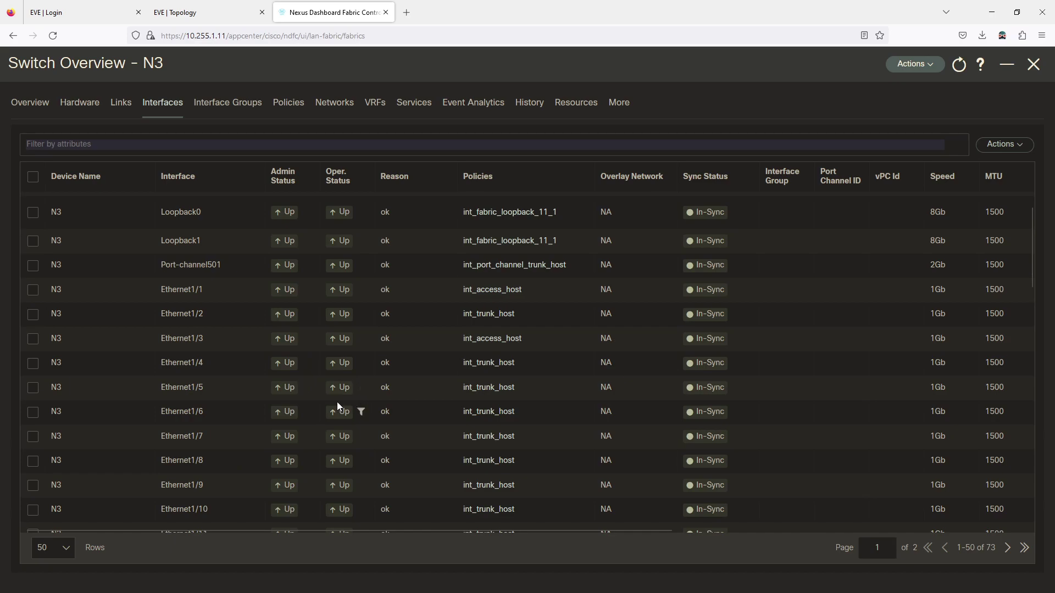
click(33, 291)
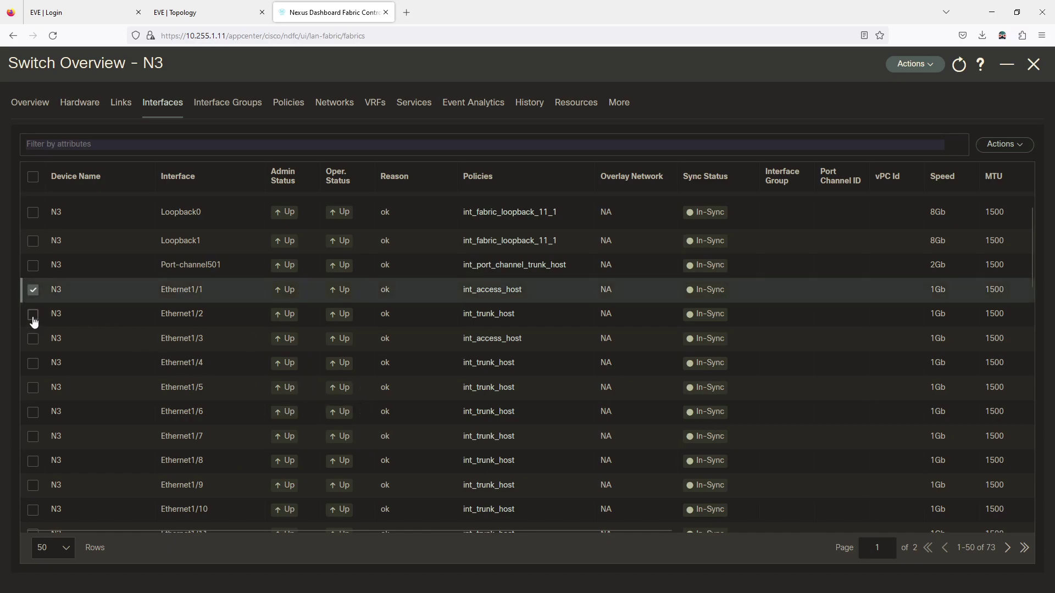
click(36, 341)
click(1024, 146)
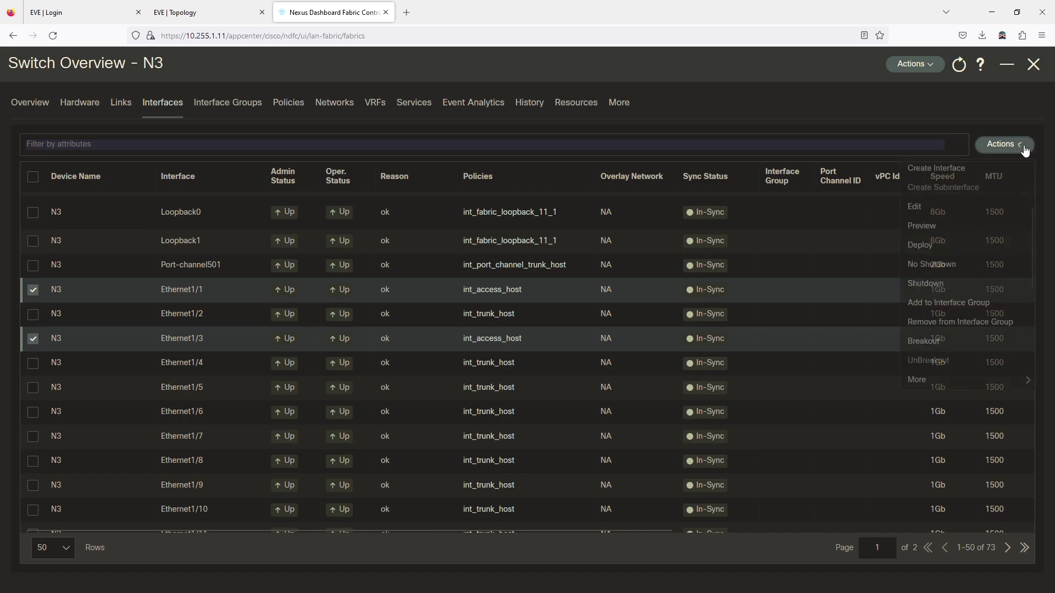
mouse_move(925, 388)
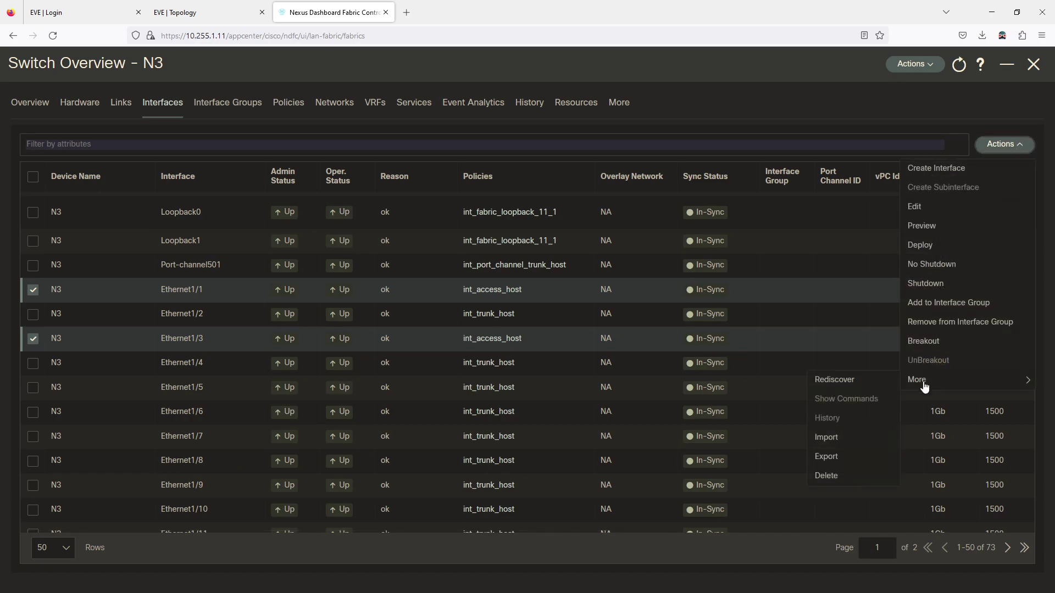
Export the two interfaces to CSV, open it in Excel and widen columns C, D and E
click(819, 462)
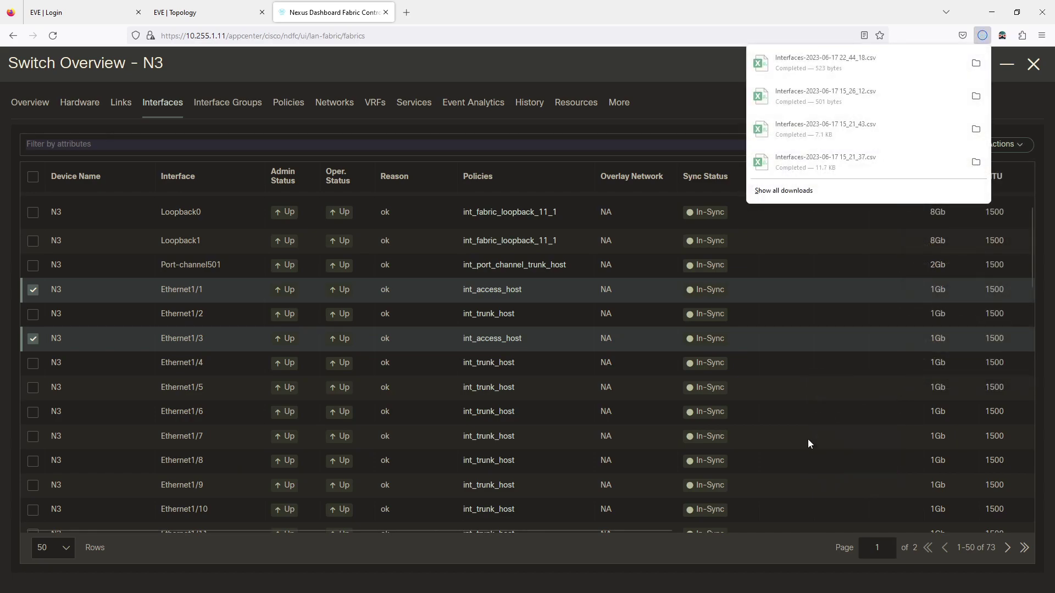
click(799, 61)
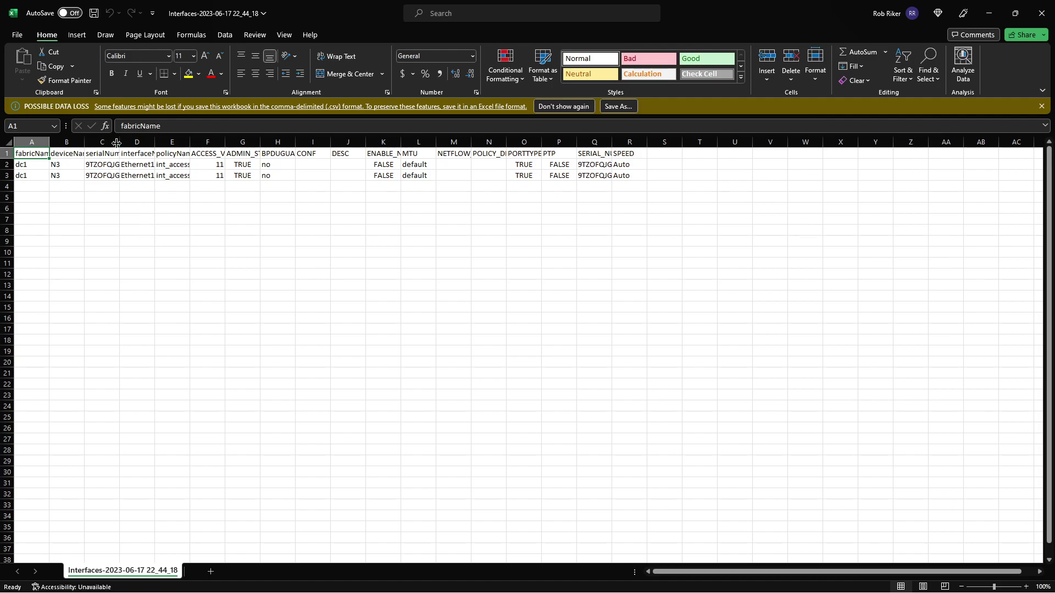
drag(116, 143, 145, 143)
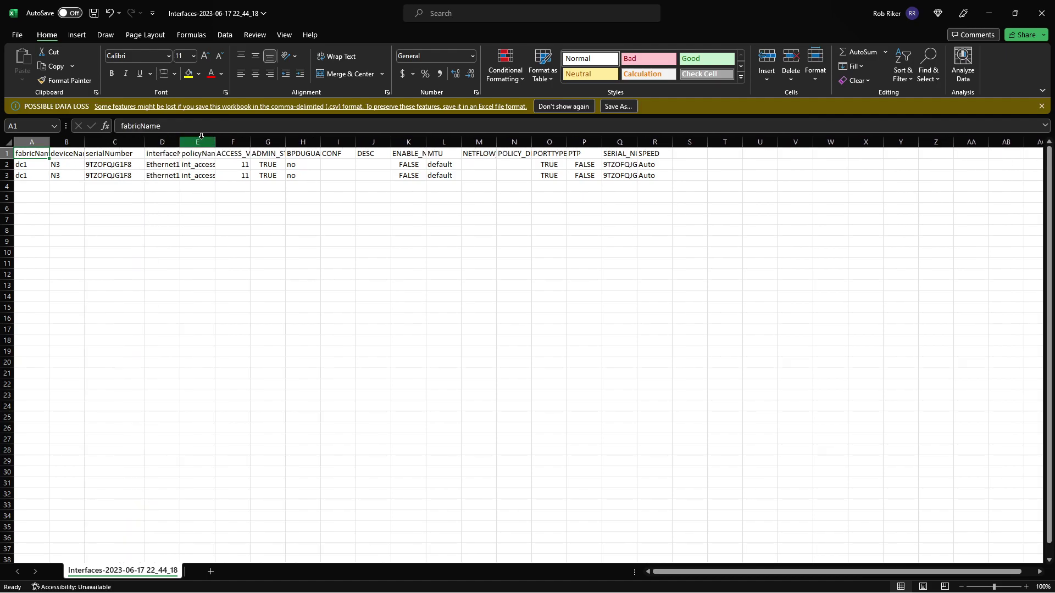
drag(218, 142, 247, 142)
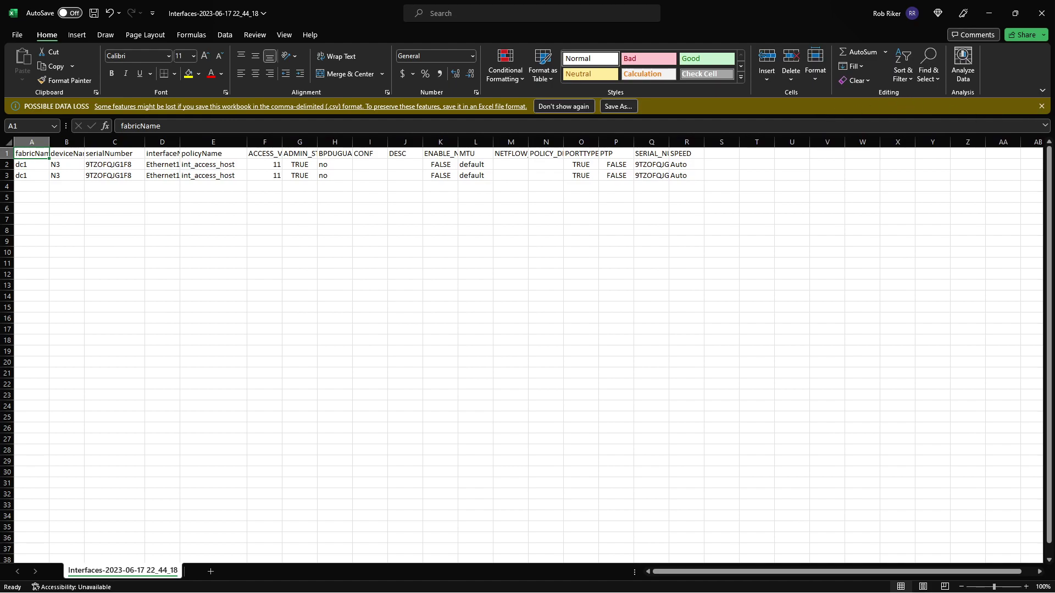
click(1043, 107)
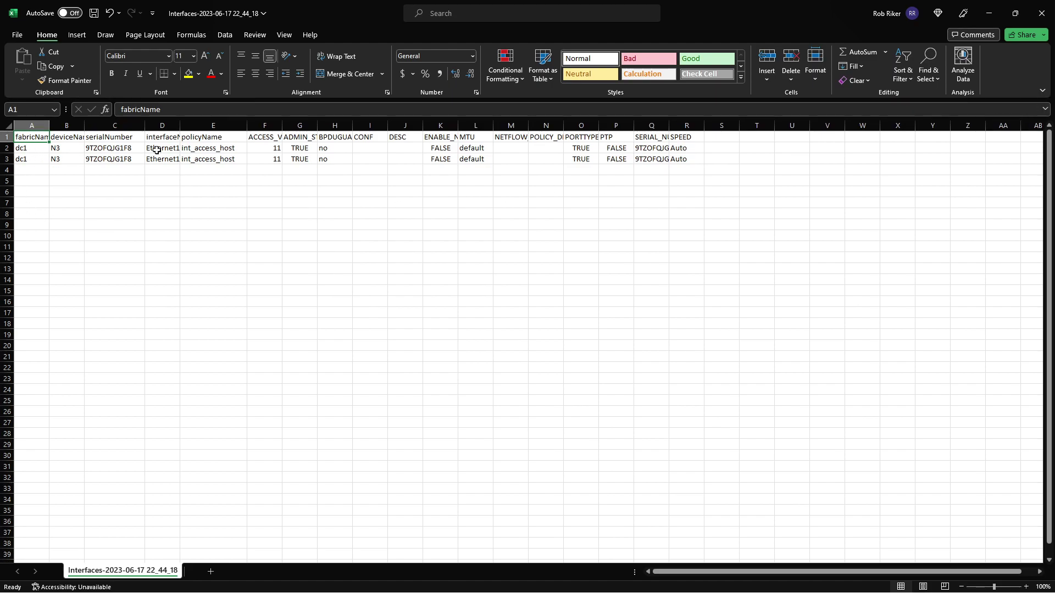
drag(180, 131, 213, 131)
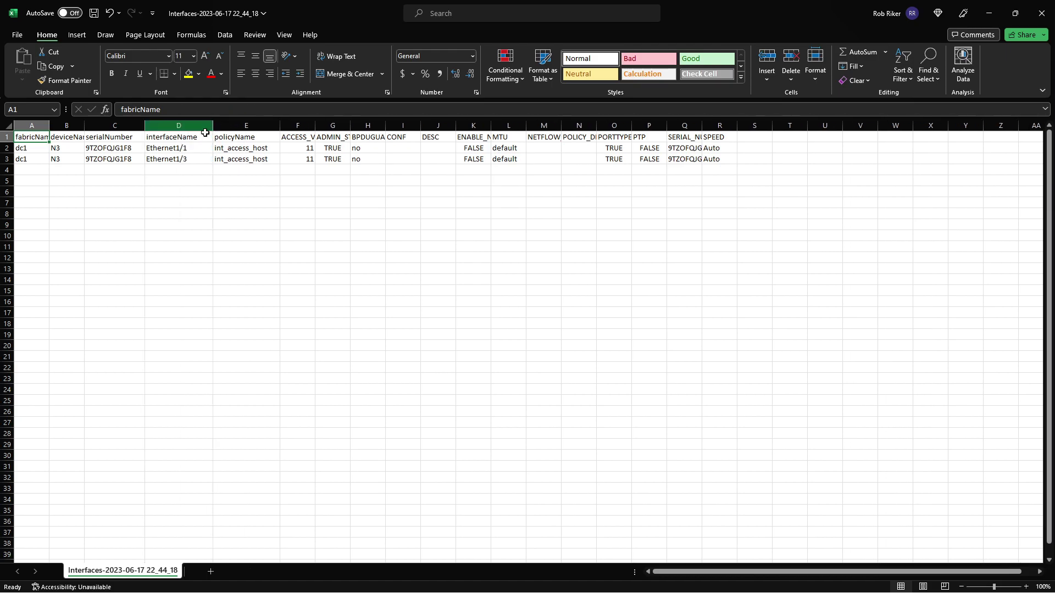
double_click(374, 1)
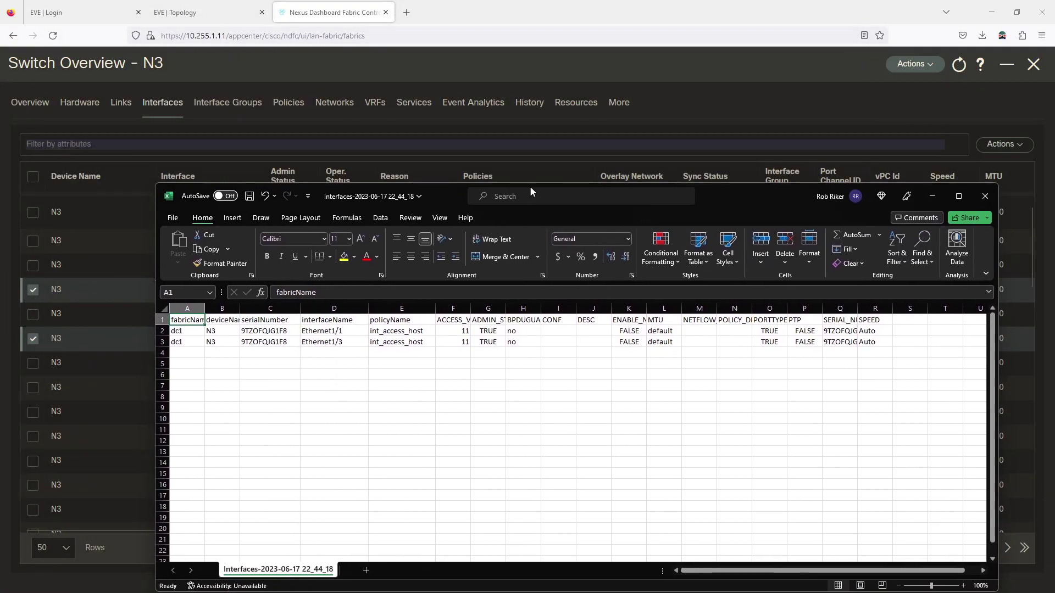
click(227, 13)
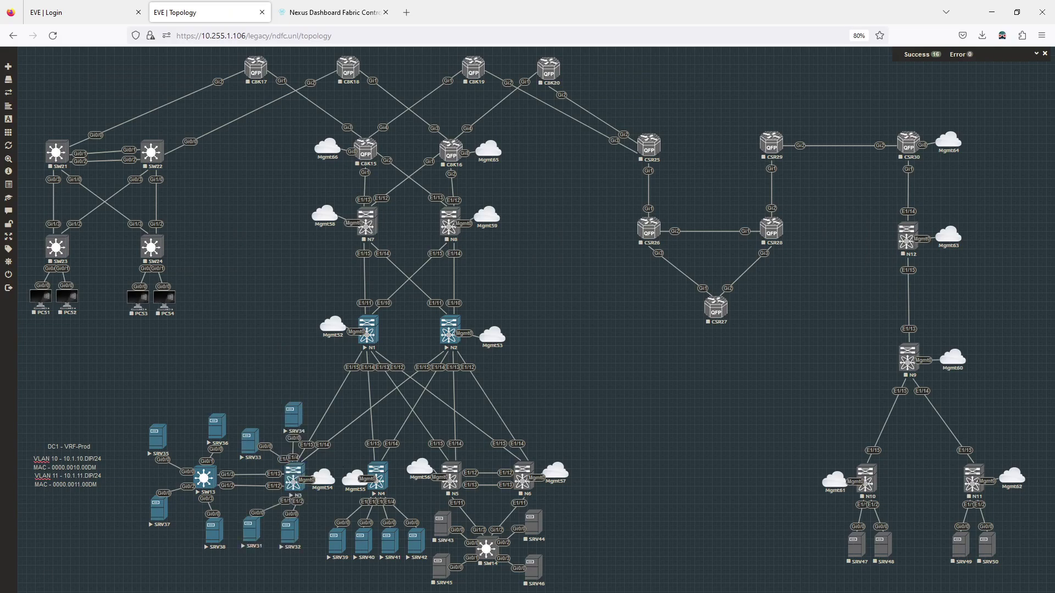
In Excel, change the two interface names to Ethernet1/2 and Ethernet1/4
key(alt+Tab)
drag(585, 174, 778, 61)
double_click(537, 209)
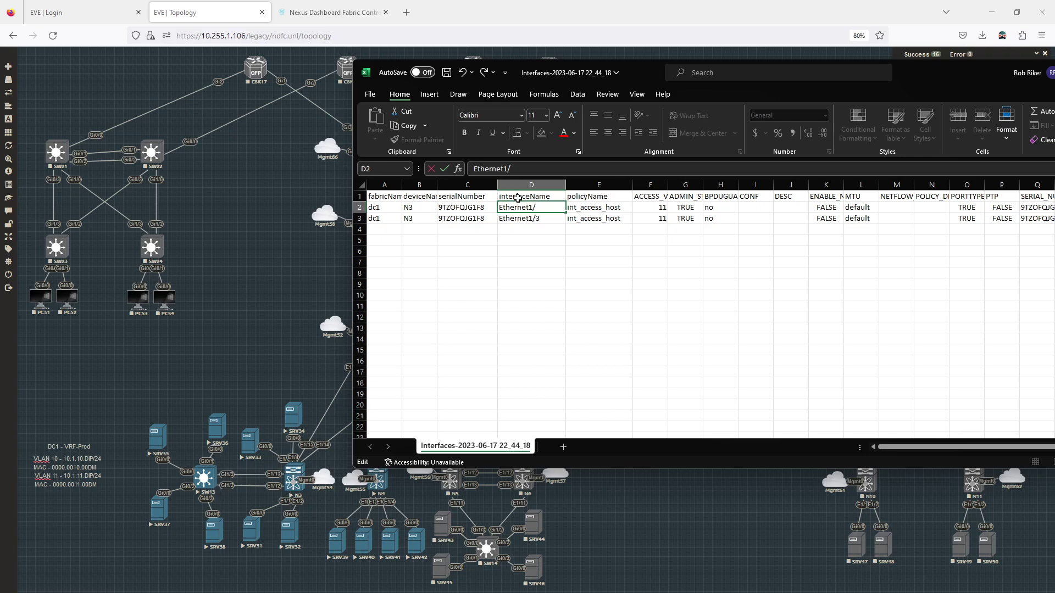
double_click(548, 217)
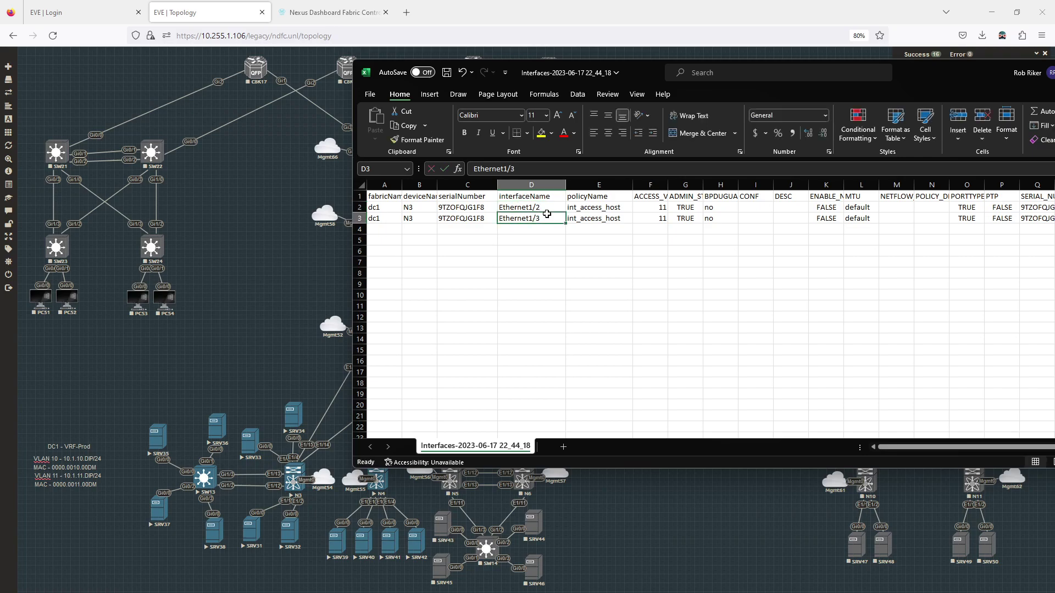
text(4)
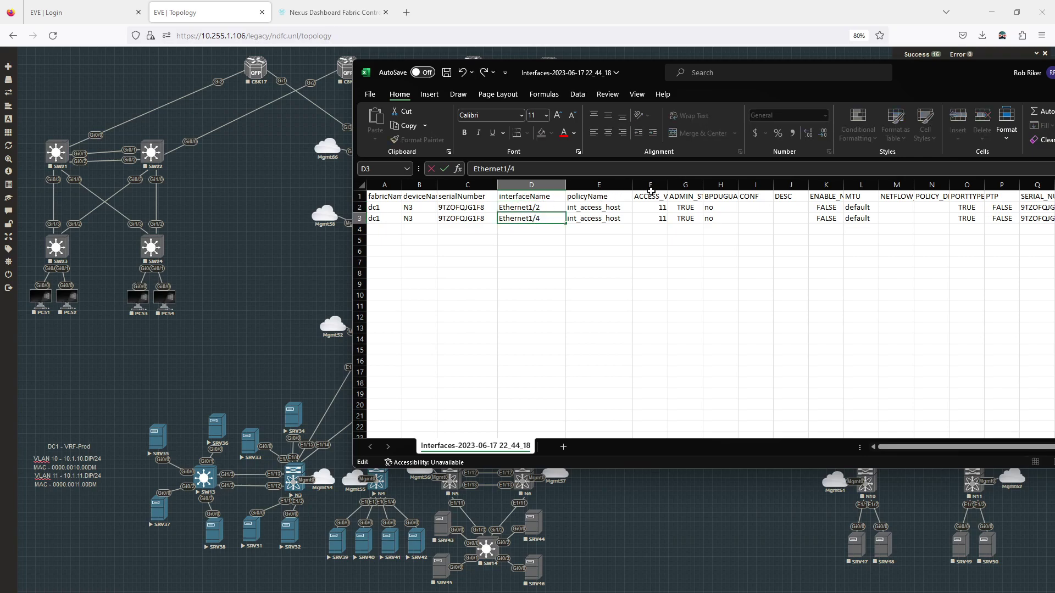
Set Ethernet1/2's access VLAN in F2 to 10 and begin entering 10 in F3
click(658, 206)
text(10)
key(Right)
key(Right)
key(Down)
key(Left)
key(Left)
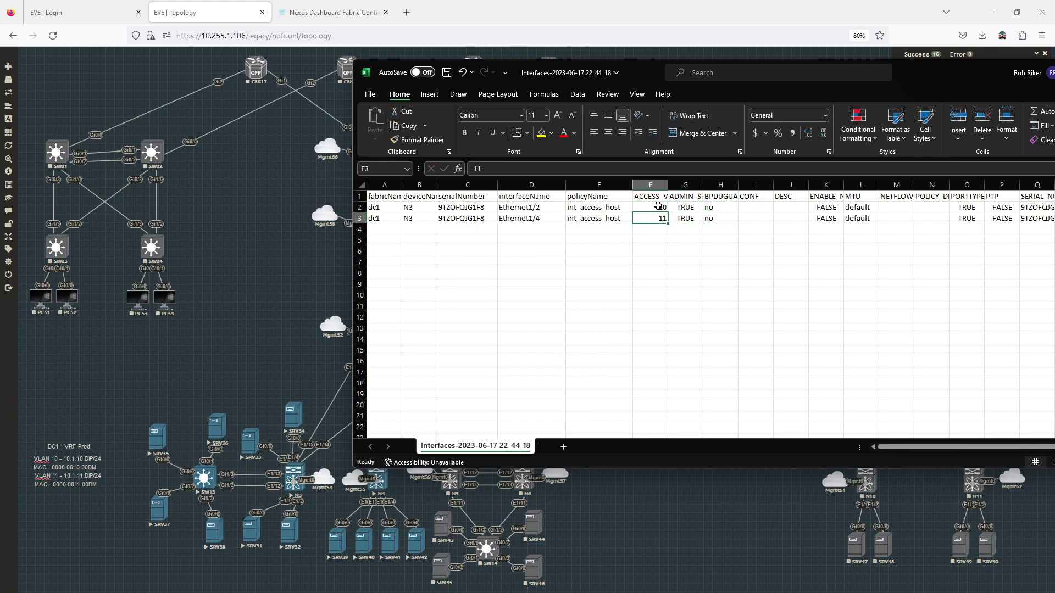
text(10)
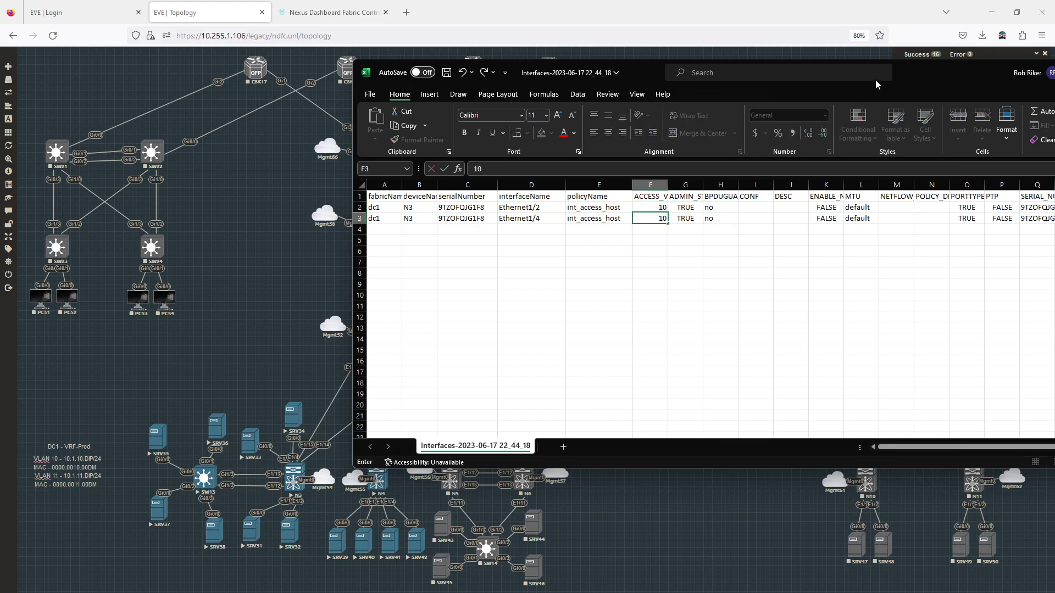
drag(921, 67, 705, 76)
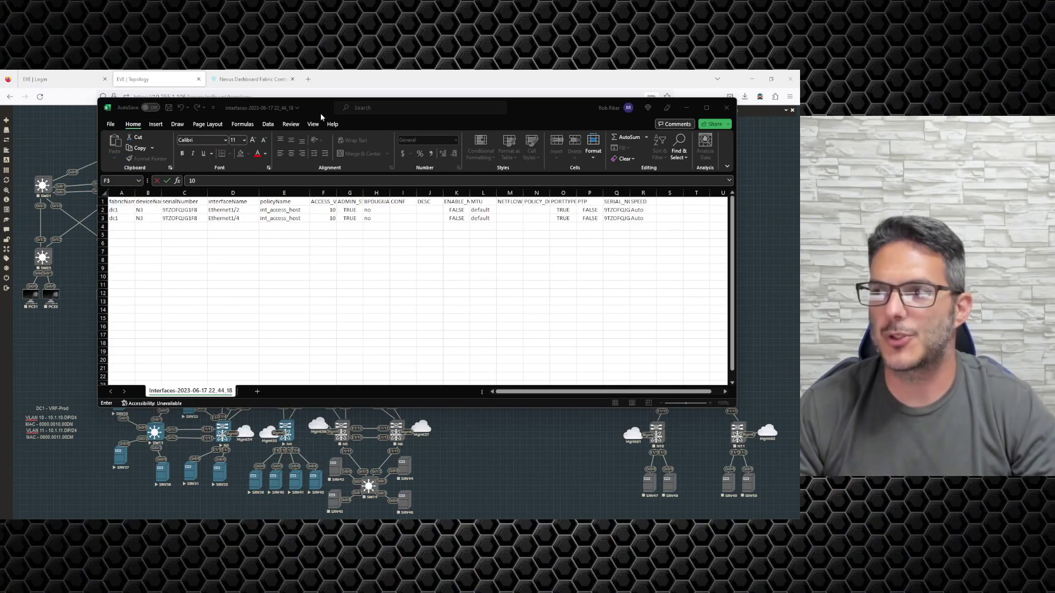
drag(314, 106, 490, 121)
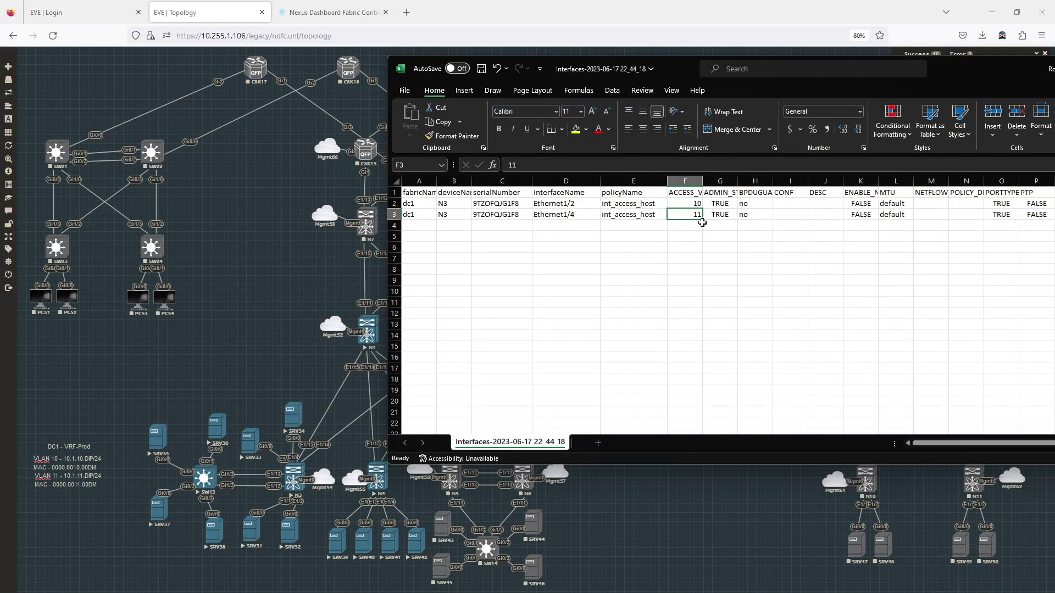
Enter VLAN 10 in F3 and save the sheet over the existing n3-updated.csv
text(10)
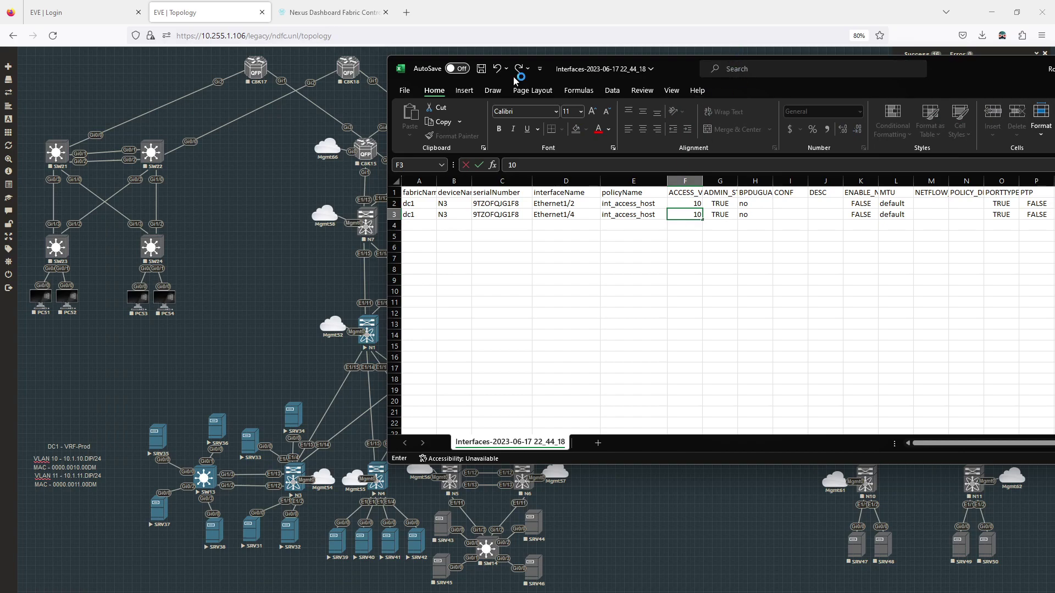
click(404, 90)
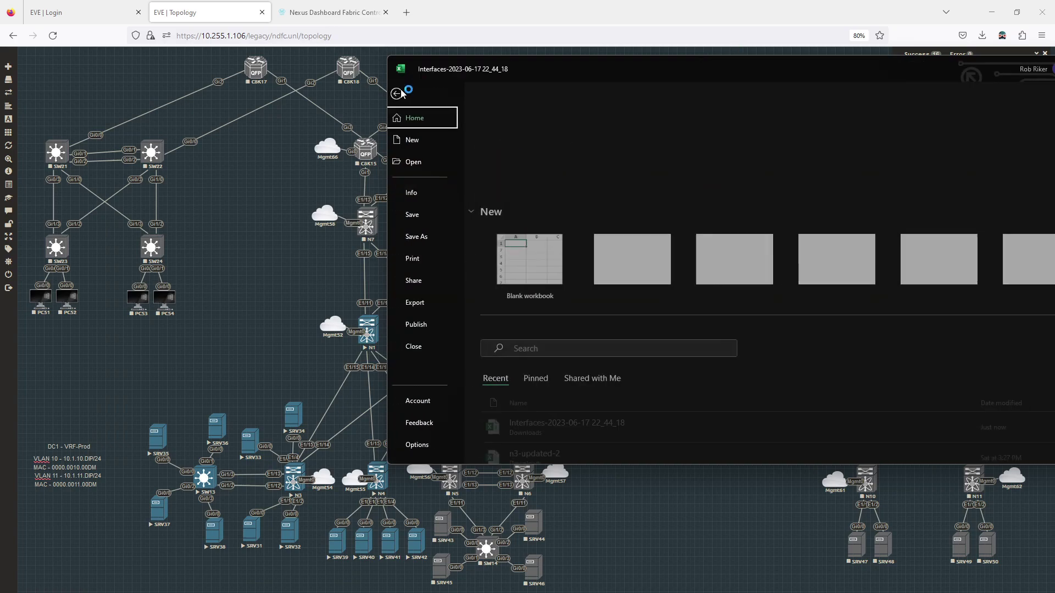
click(428, 240)
click(515, 282)
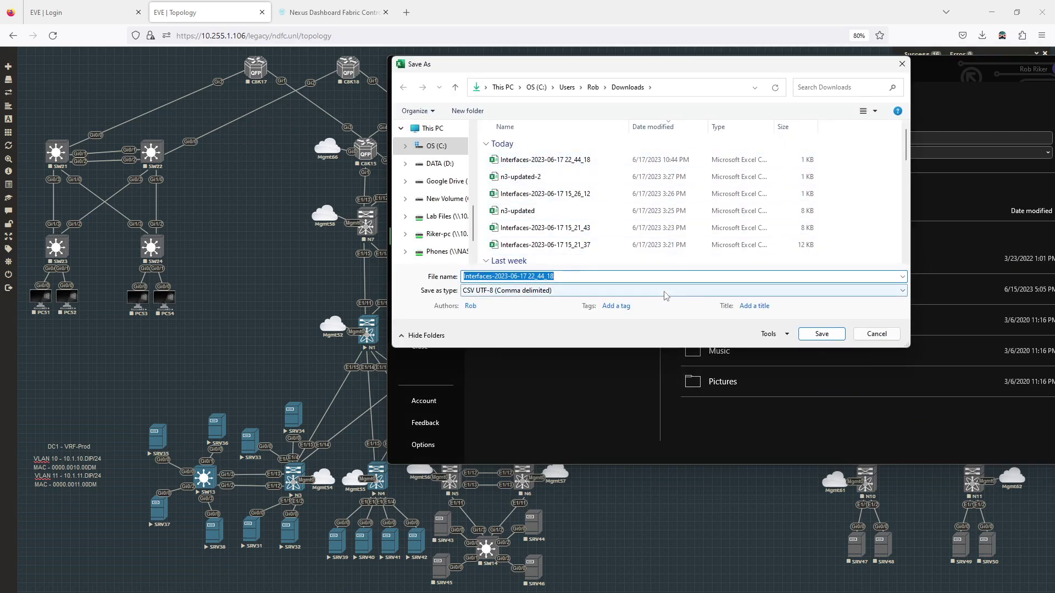
text(n3-updated)
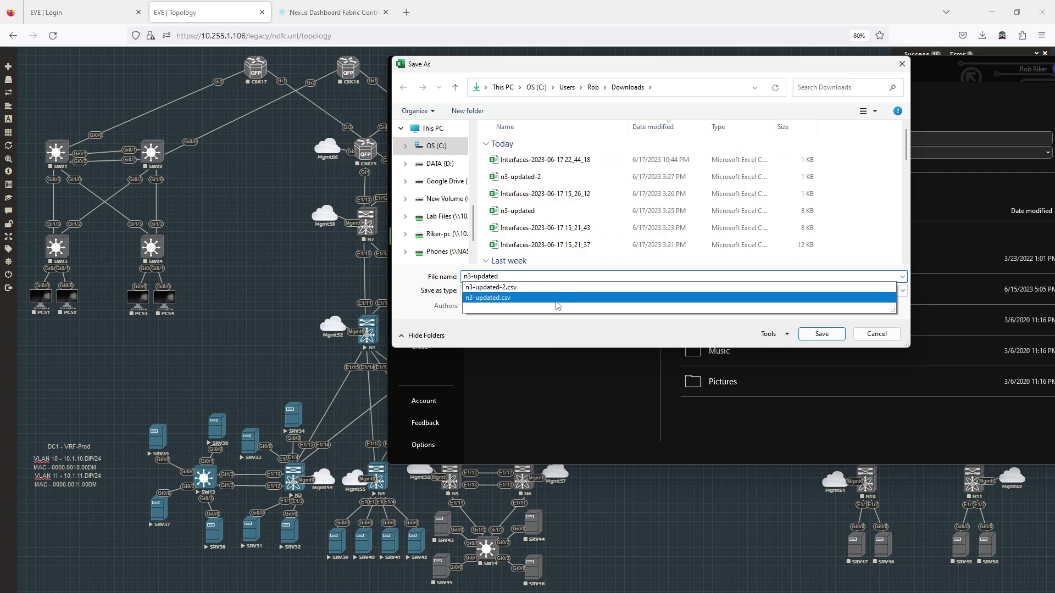
click(559, 302)
click(821, 334)
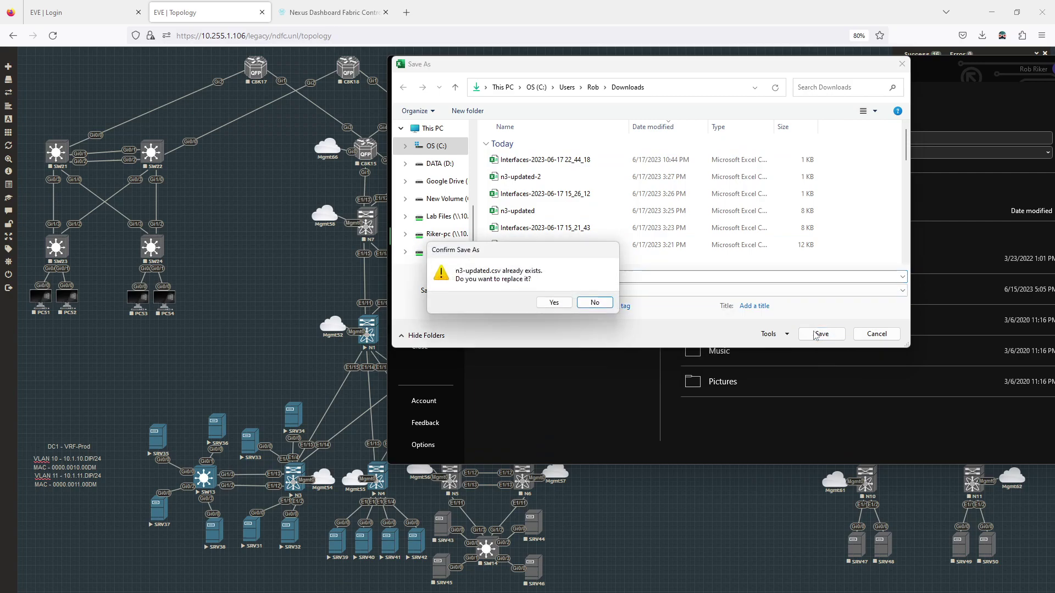
click(561, 302)
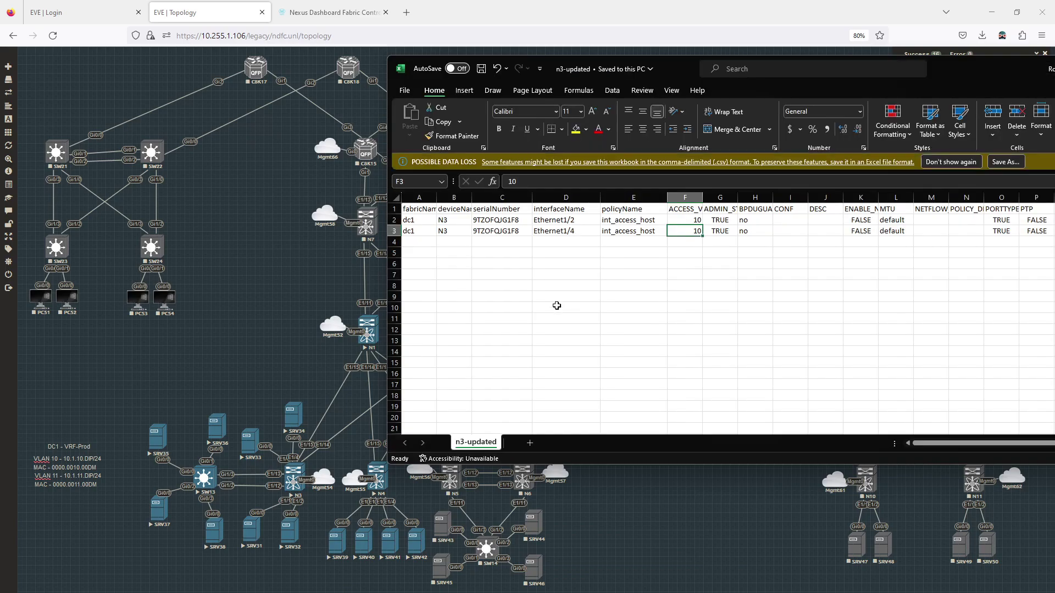
click(254, 261)
Import n3-updated.csv into N3's interfaces table through Actions > More > Import
click(324, 12)
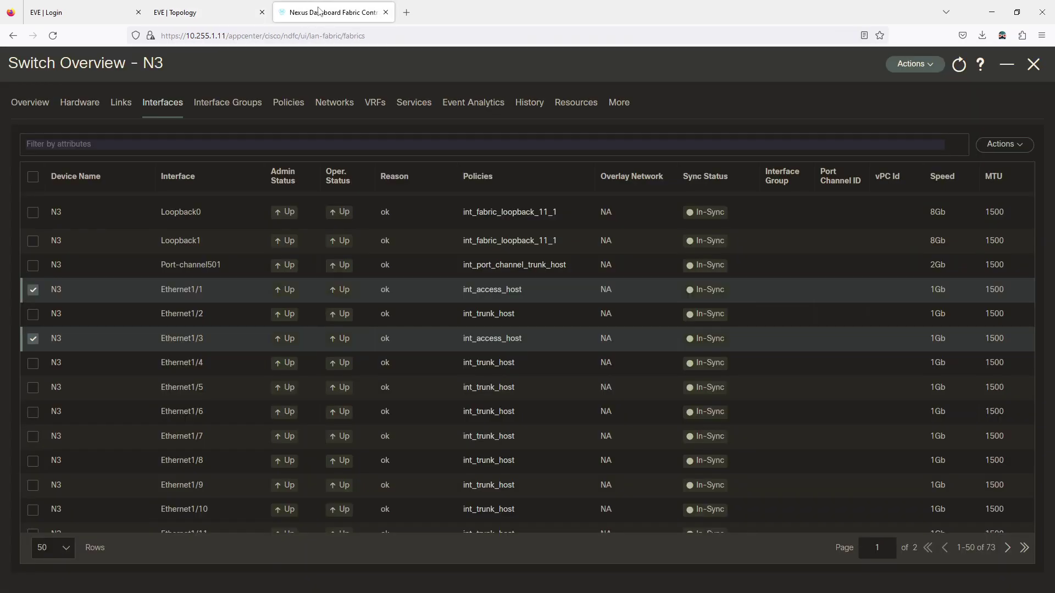
click(1004, 144)
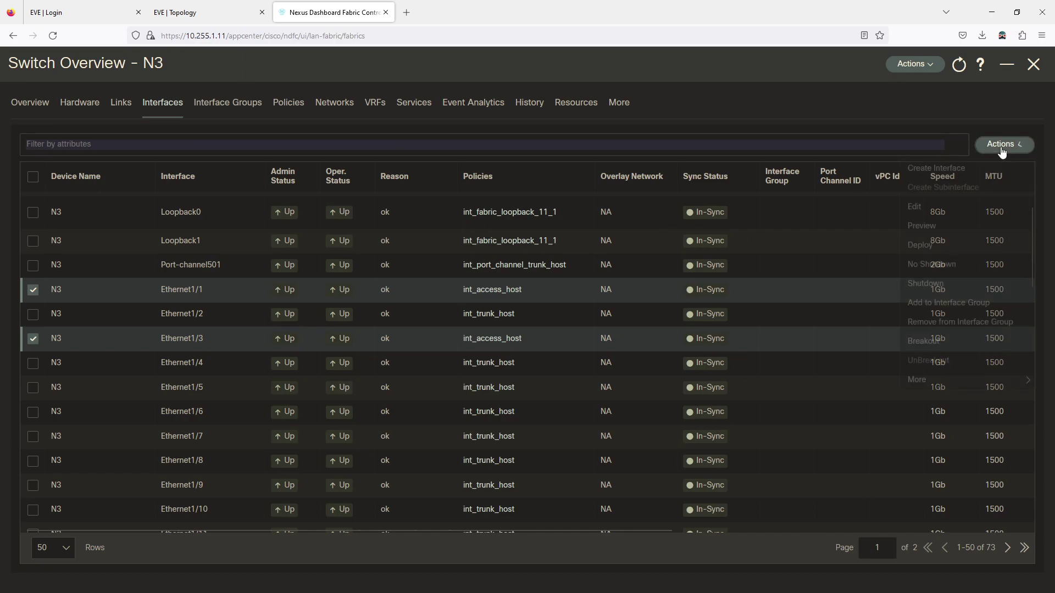
mouse_move(935, 381)
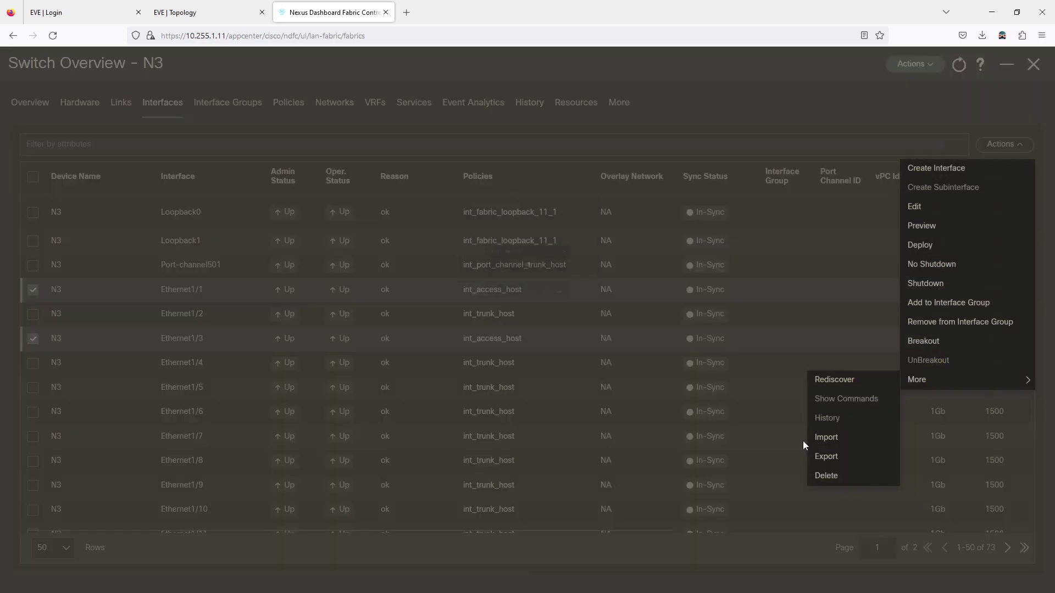
click(821, 440)
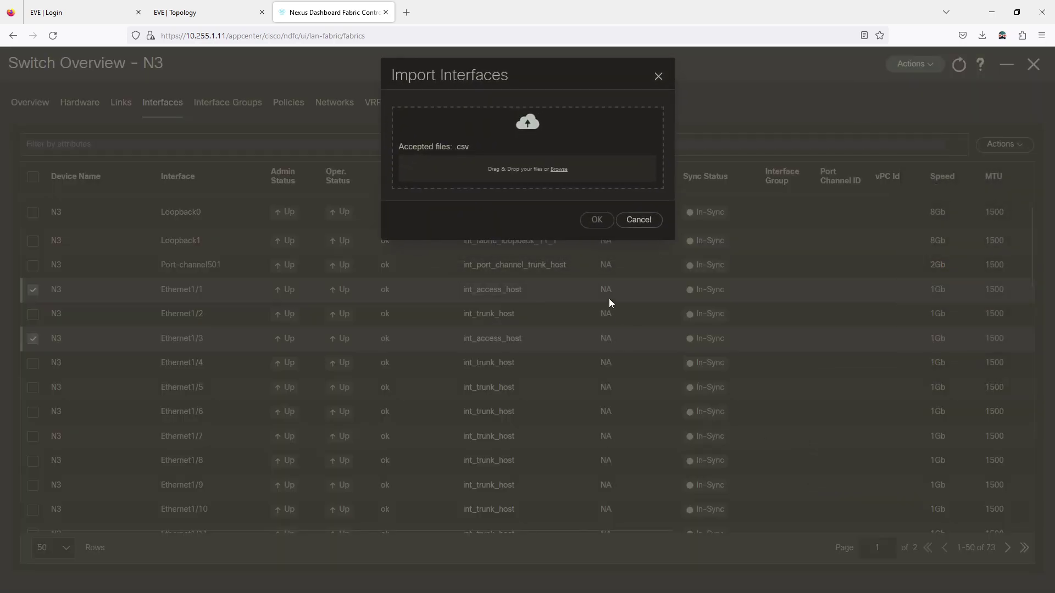
click(555, 172)
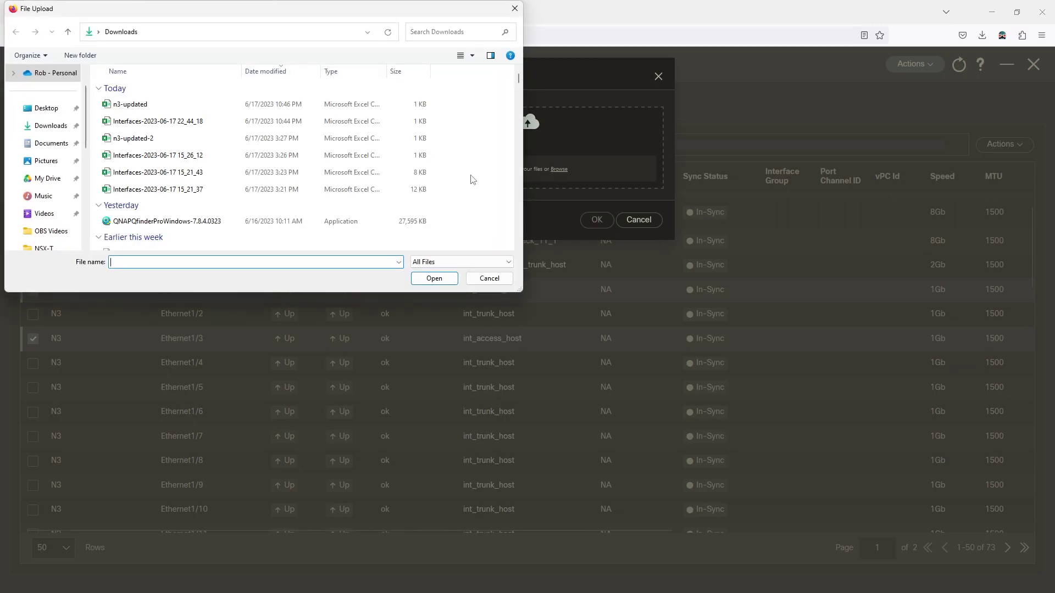
click(155, 108)
click(447, 280)
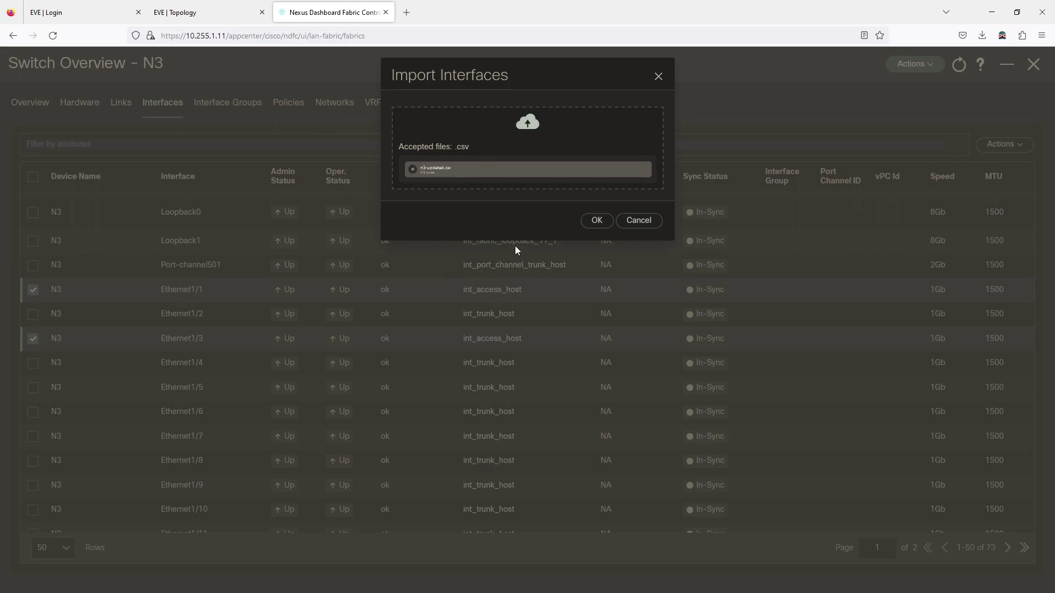
click(590, 220)
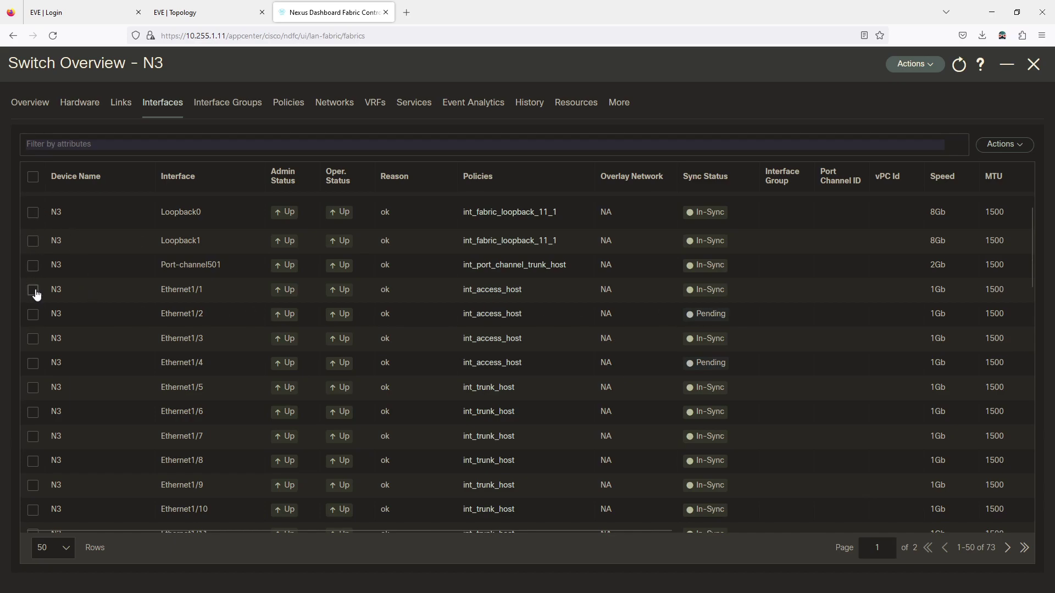
Select Ethernet1/2 and Ethernet1/4, preview their deployment, then cancel it
click(33, 315)
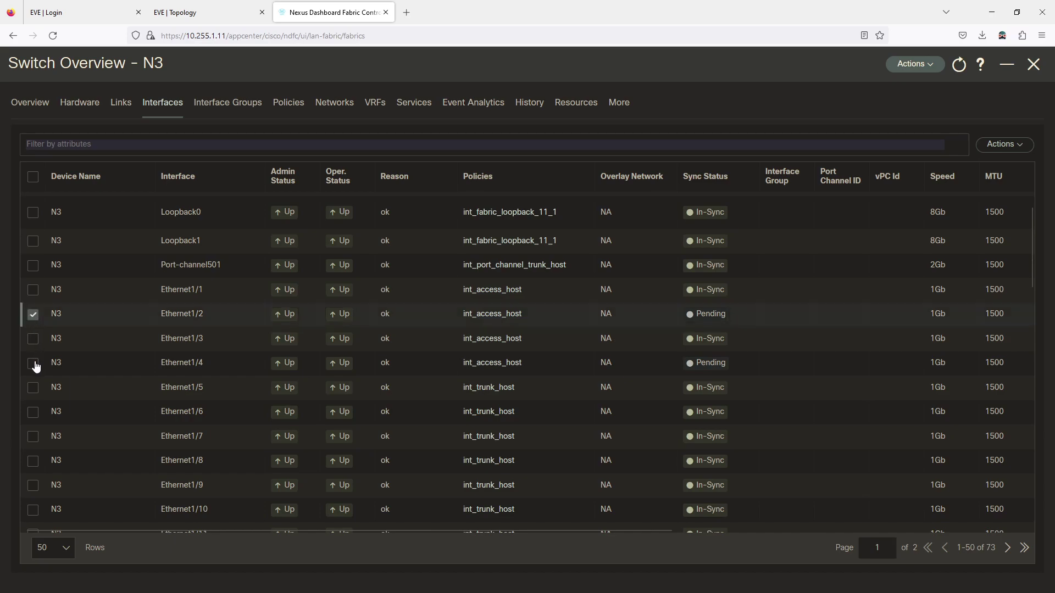
click(170, 361)
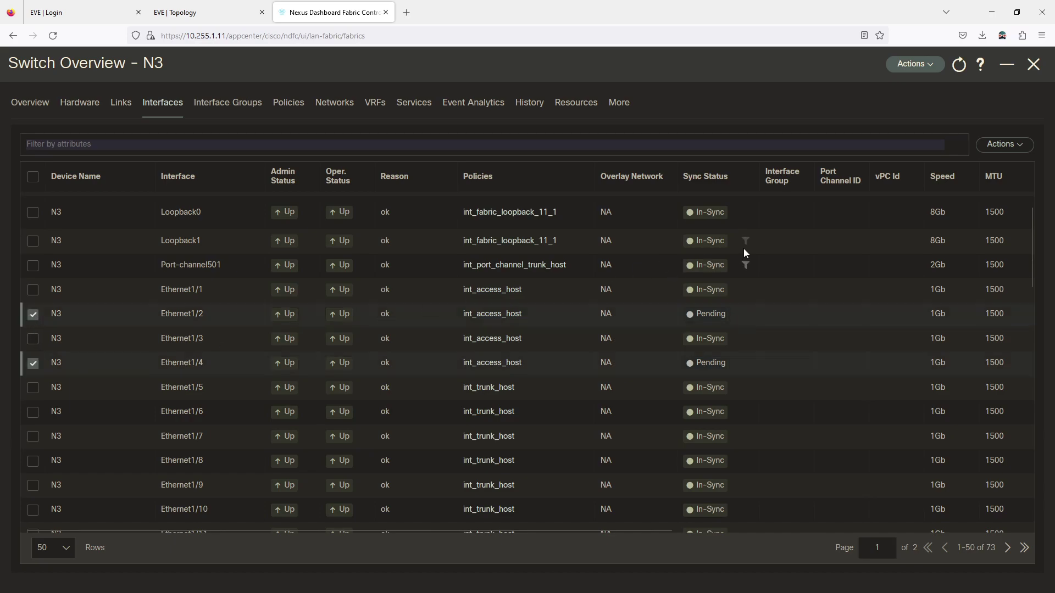
click(1009, 145)
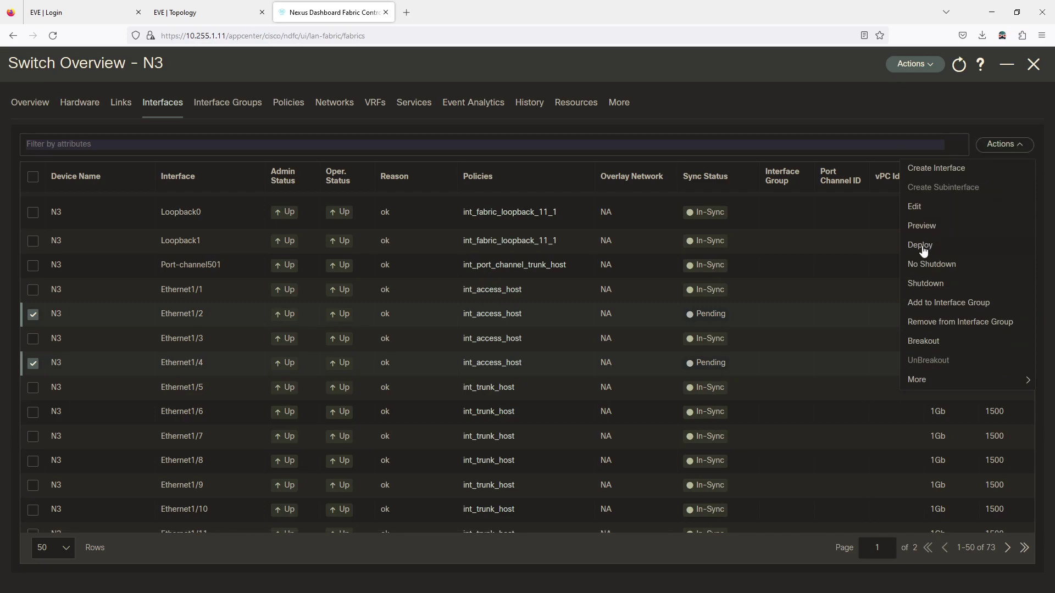
click(922, 249)
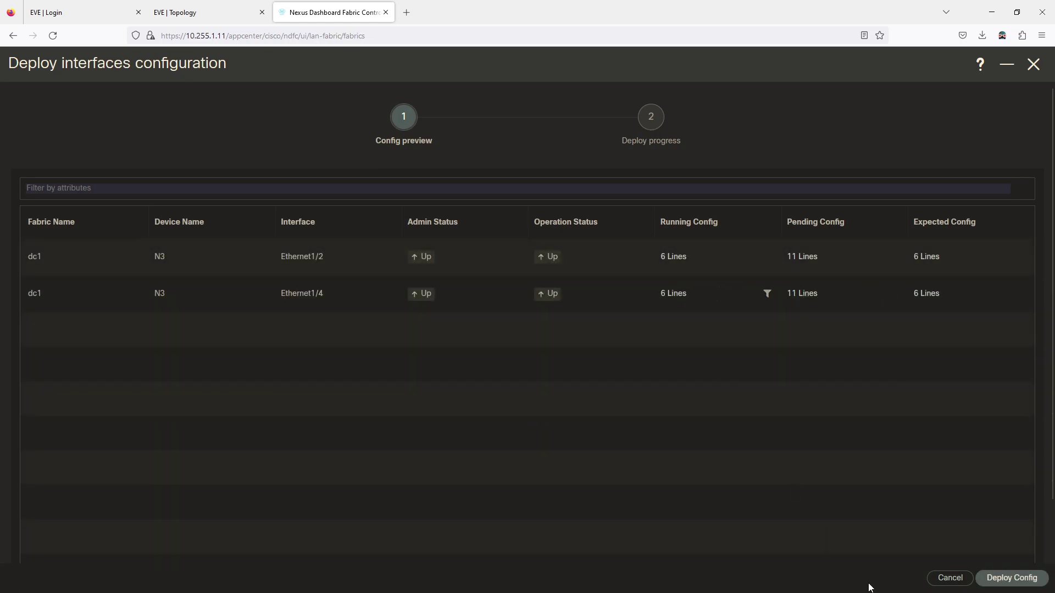
click(953, 581)
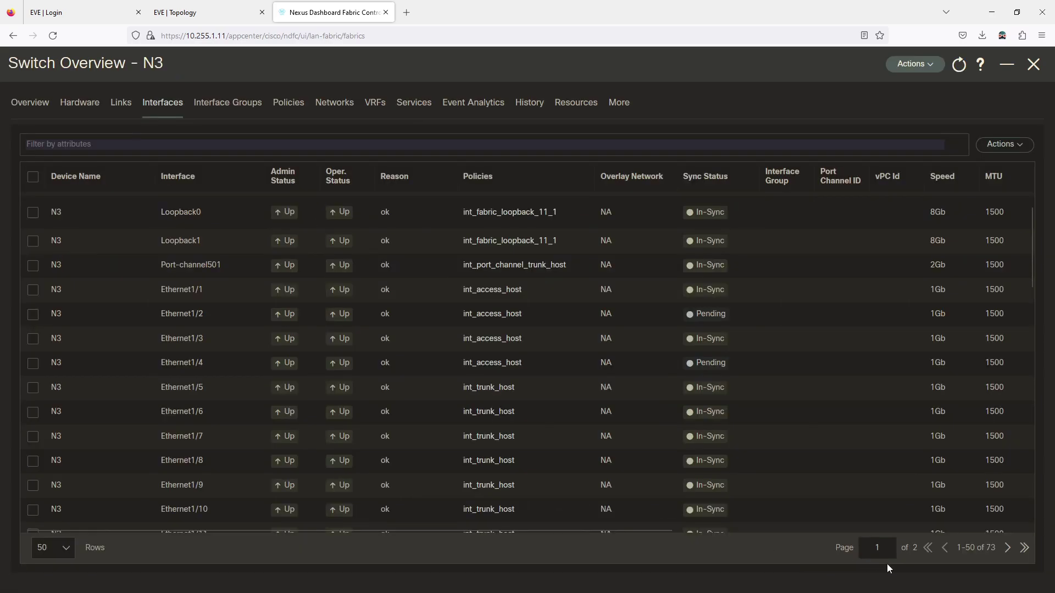
Close the Switch Overview - N3 panel to return to the dc1 switch list
scroll(187, 303, up, 3)
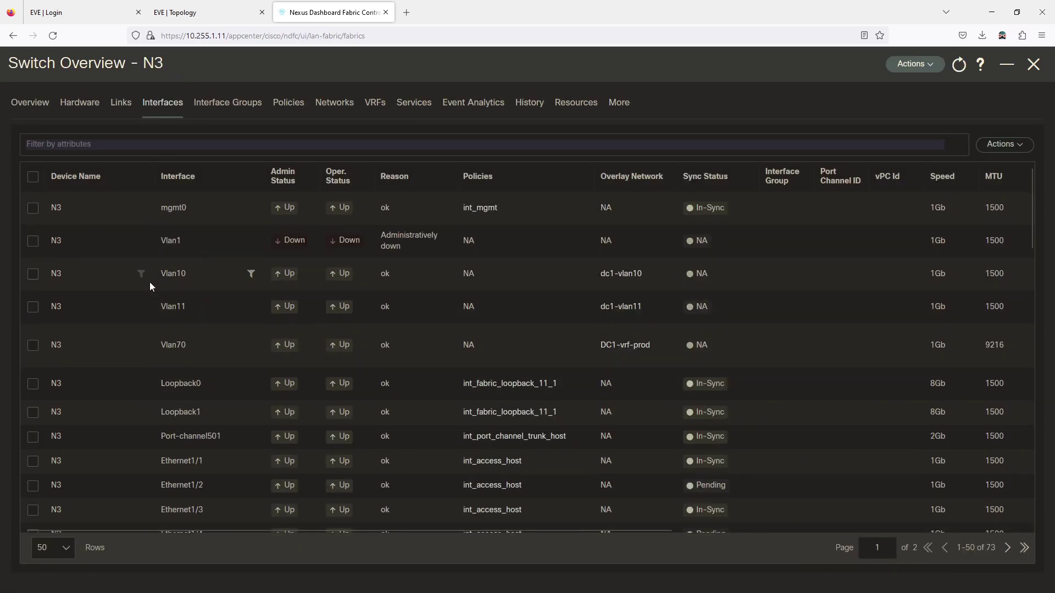
click(927, 69)
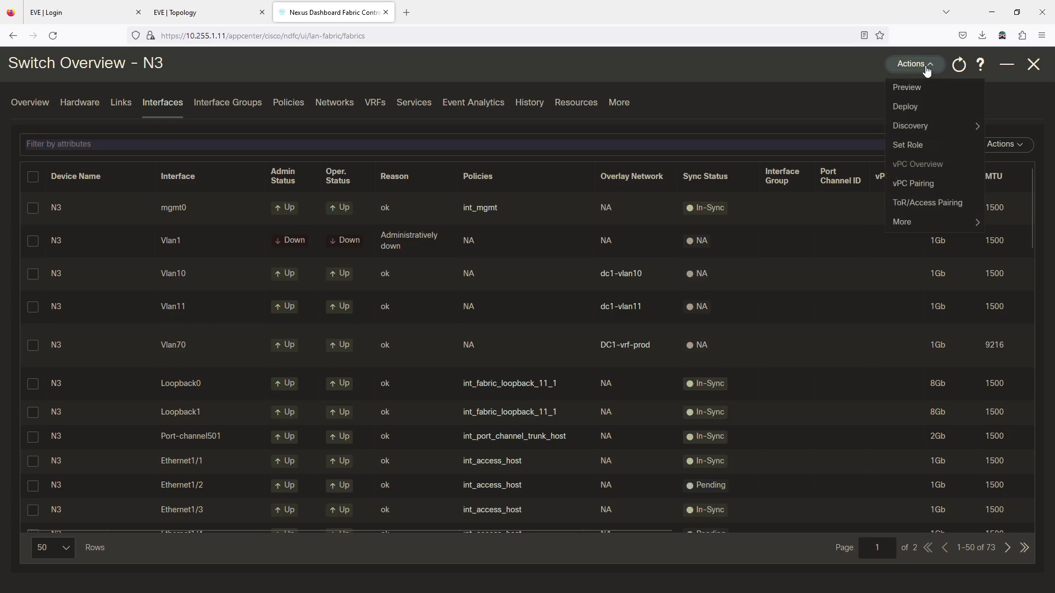
click(777, 100)
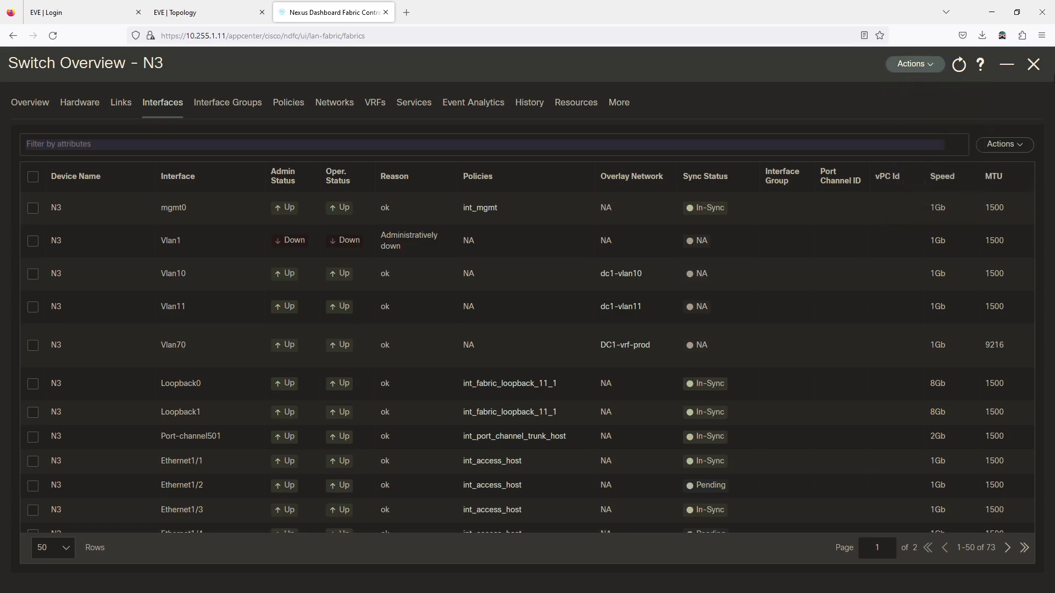
click(1033, 65)
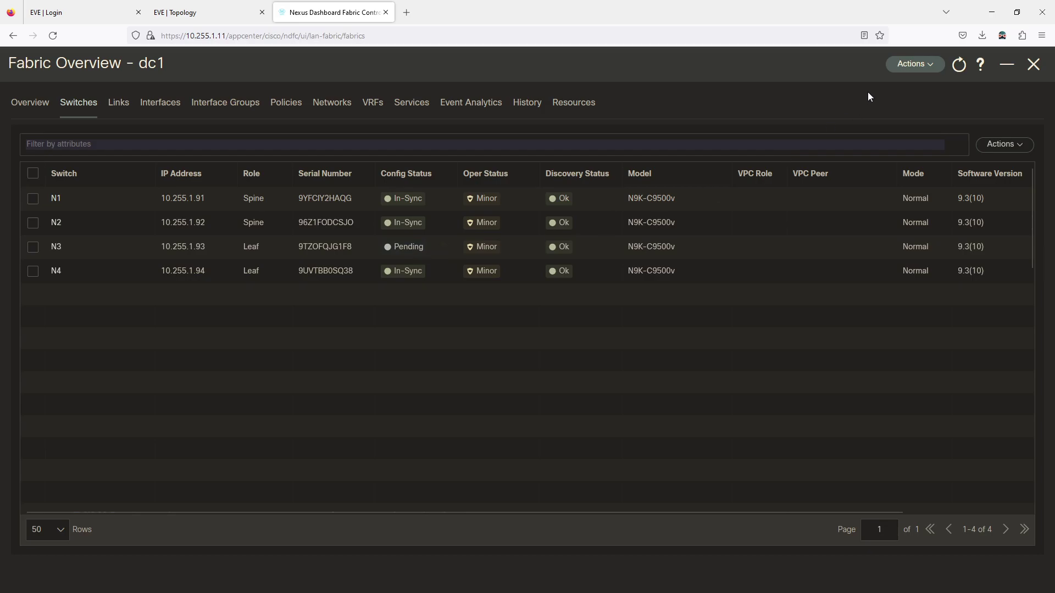
Recalculate and deploy dc1, reviewing N3's 21 pending lines before deploying to all switches
click(913, 66)
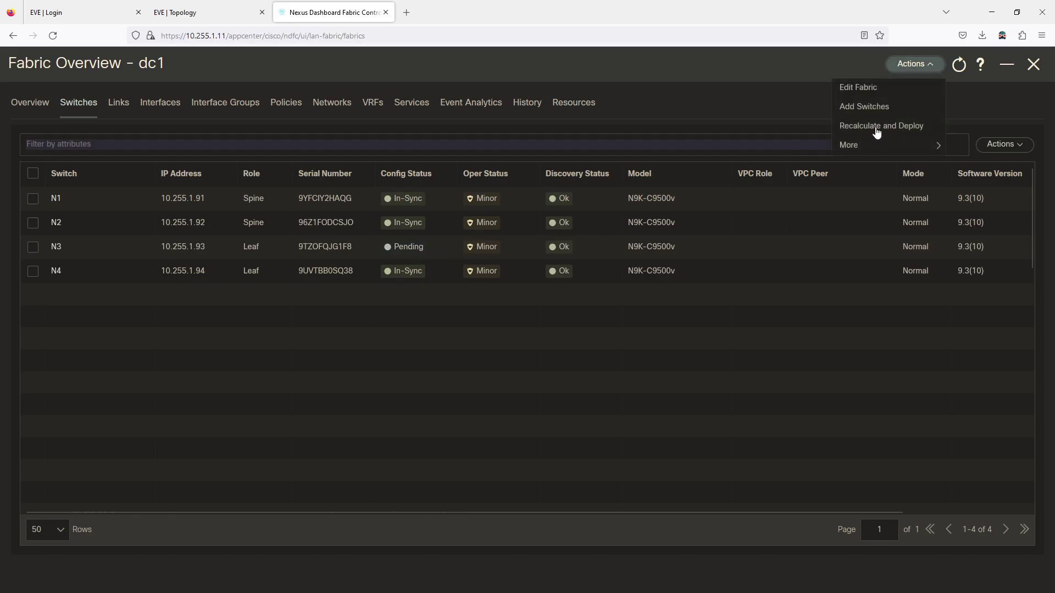
click(875, 132)
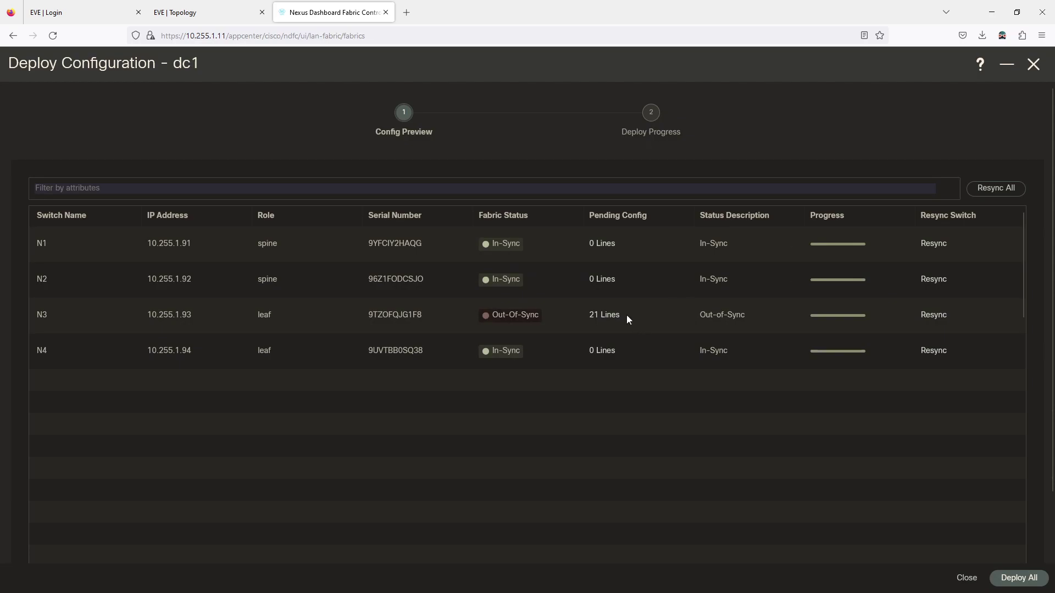
click(601, 317)
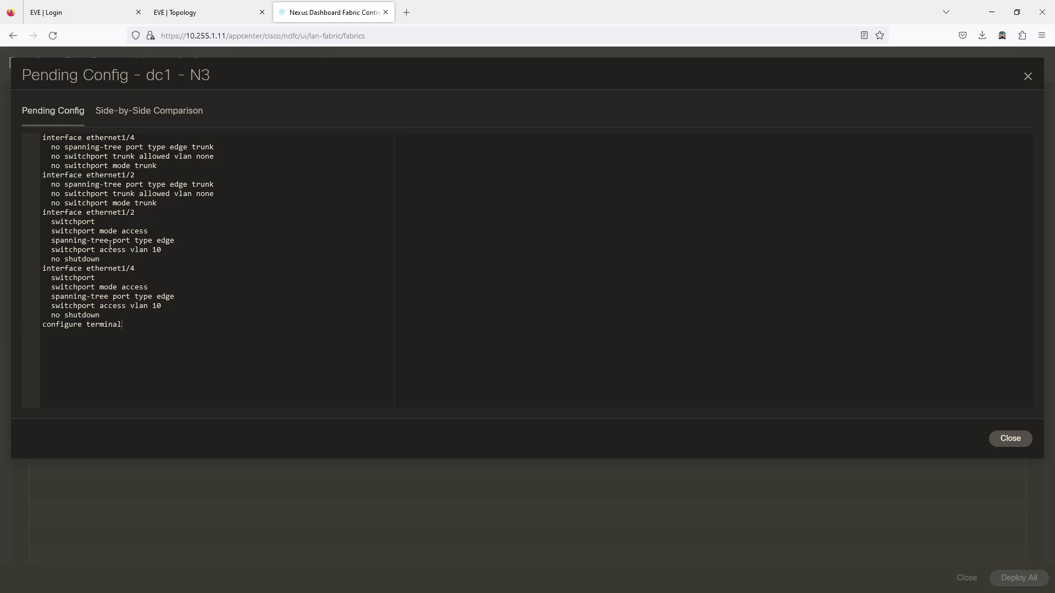
click(1011, 439)
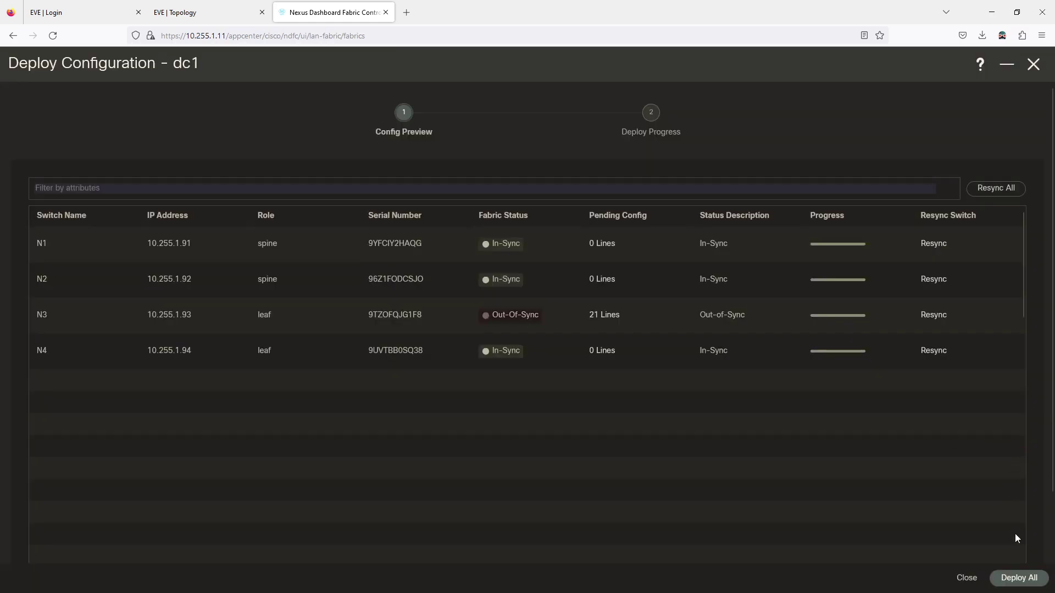
click(1016, 580)
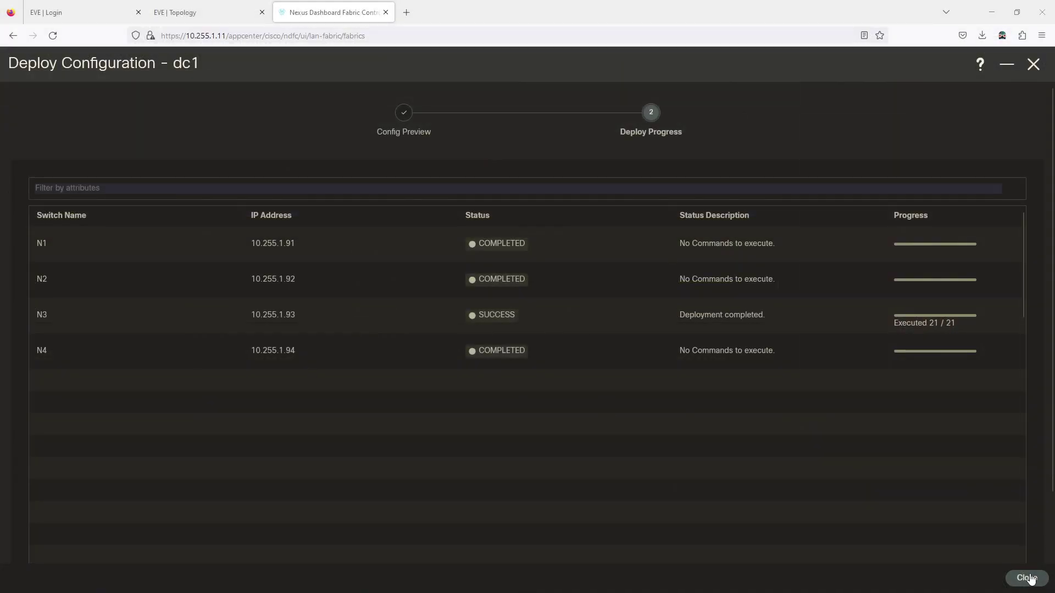
click(1025, 577)
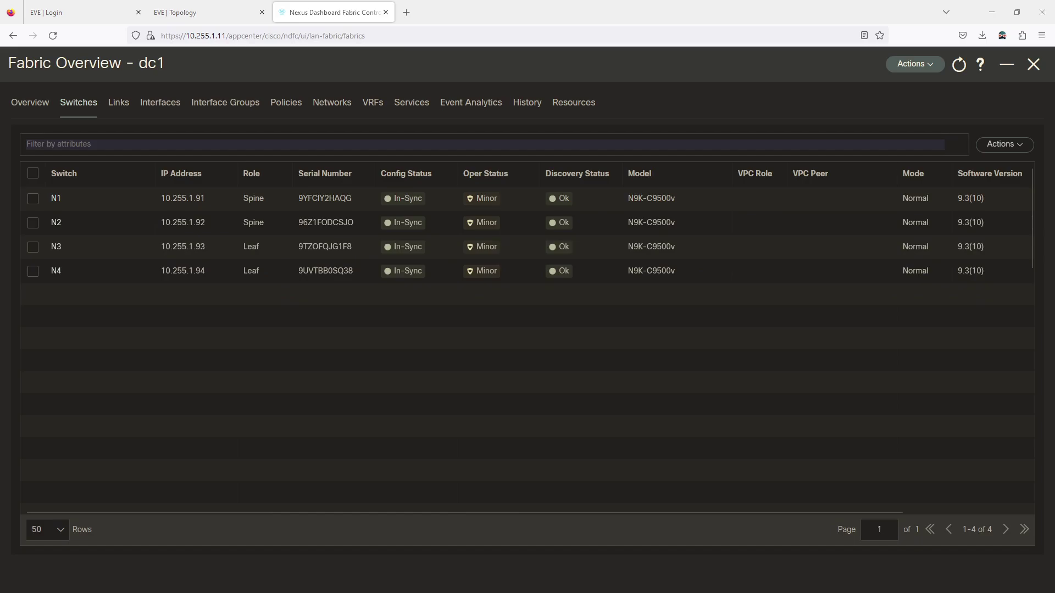
On N3, rerun the dynamic MAC table command without the vlan 11 filter
key(alt+Tab)
key(Up)
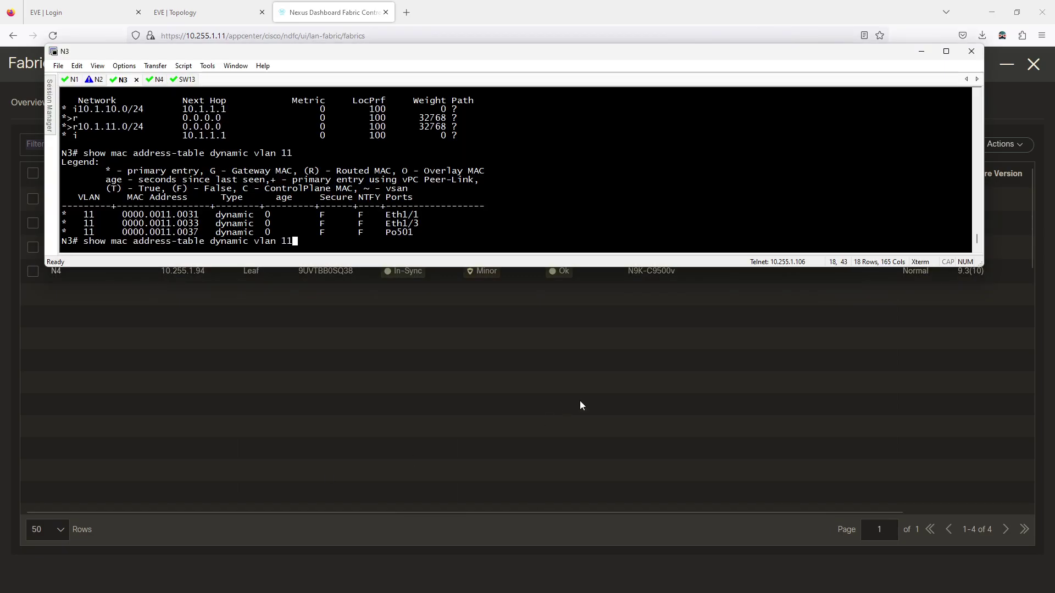
key(BackSpace)
key(BackSpace)
key(BackSpace)
key(BackSpace)
key(BackSpace)
key(BackSpace)
key(BackSpace)
key(BackSpace)
key(Return)
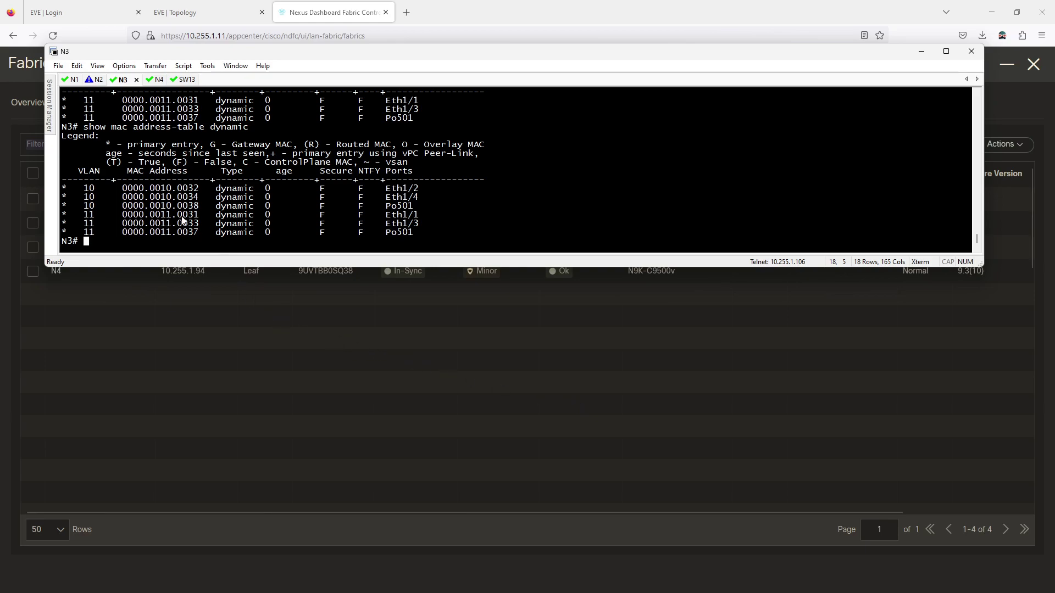
Open the SRV41 server console from the EVE topology and reposition its window
click(236, 13)
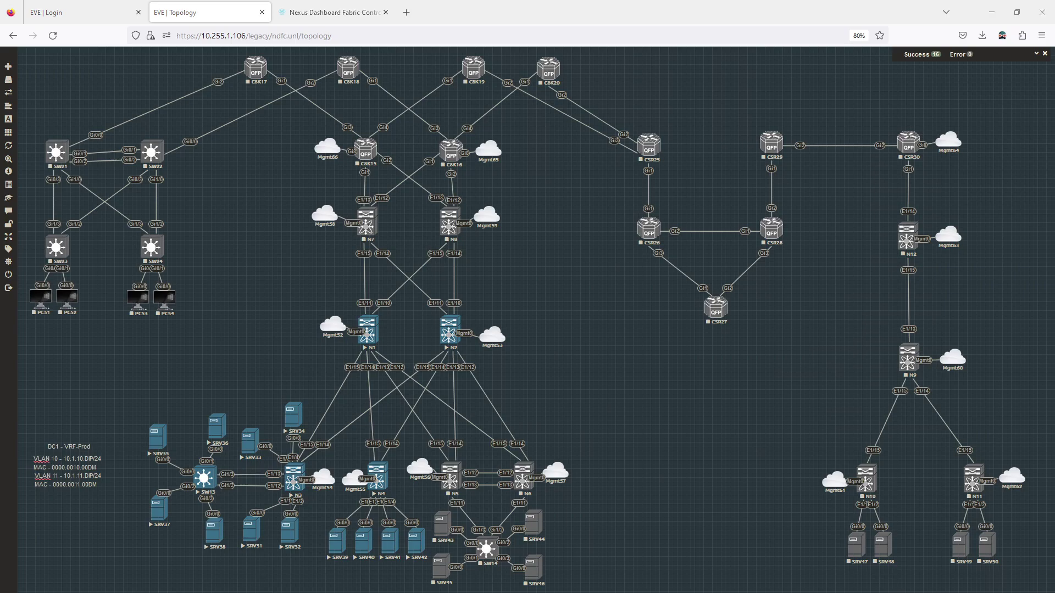
key(alt+Tab)
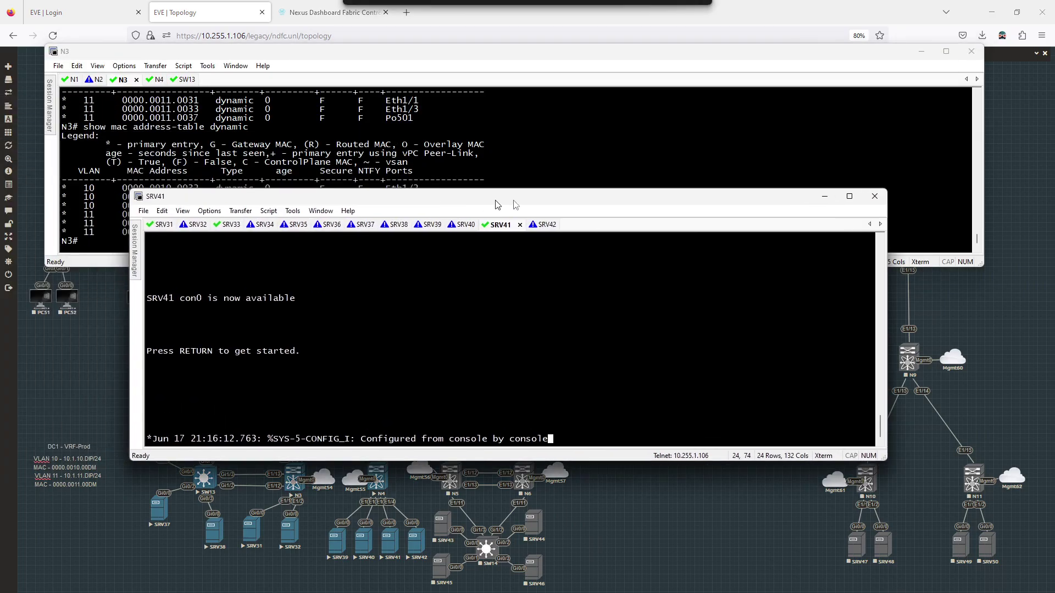
drag(487, 174, 717, 175)
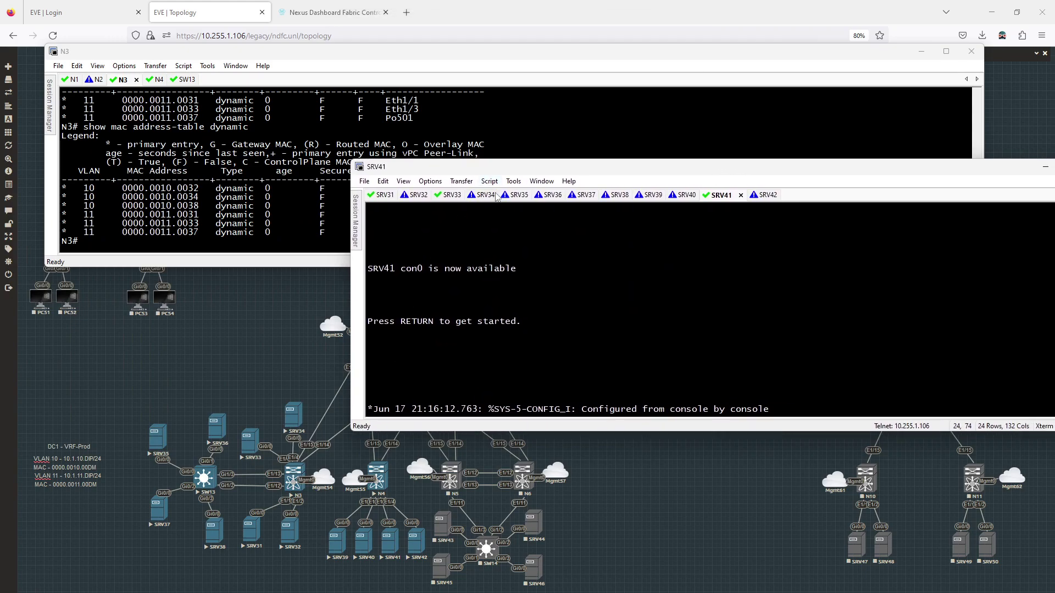
On SRV31, enter privileged mode and ping 10.1.11.35, getting 4 of 5 replies
click(386, 195)
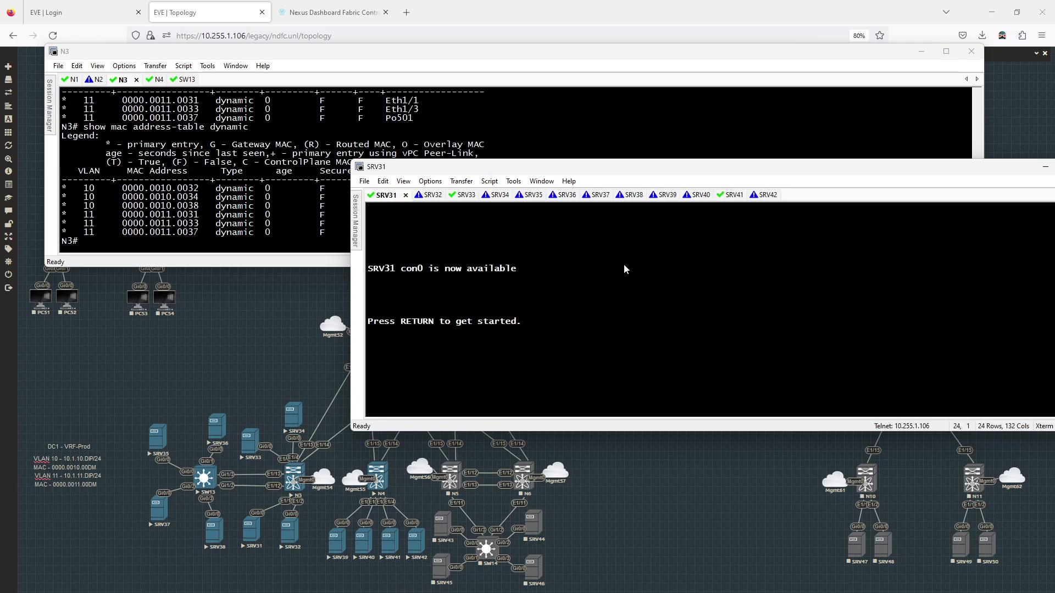
key(Return)
text(en)
key(Return)
text(ping)
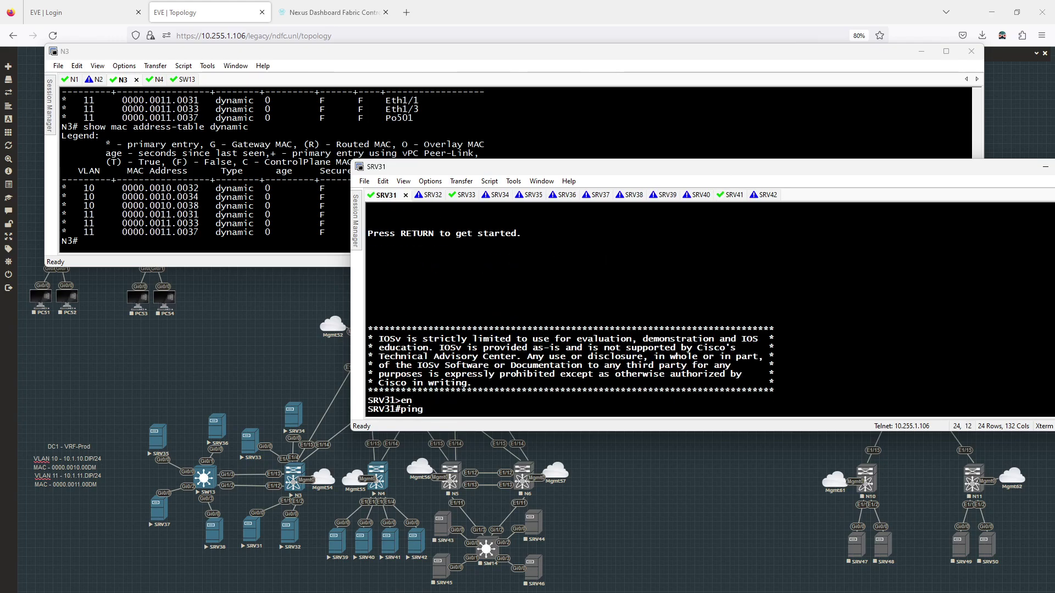
text( 10.1.11.35)
key(Return)
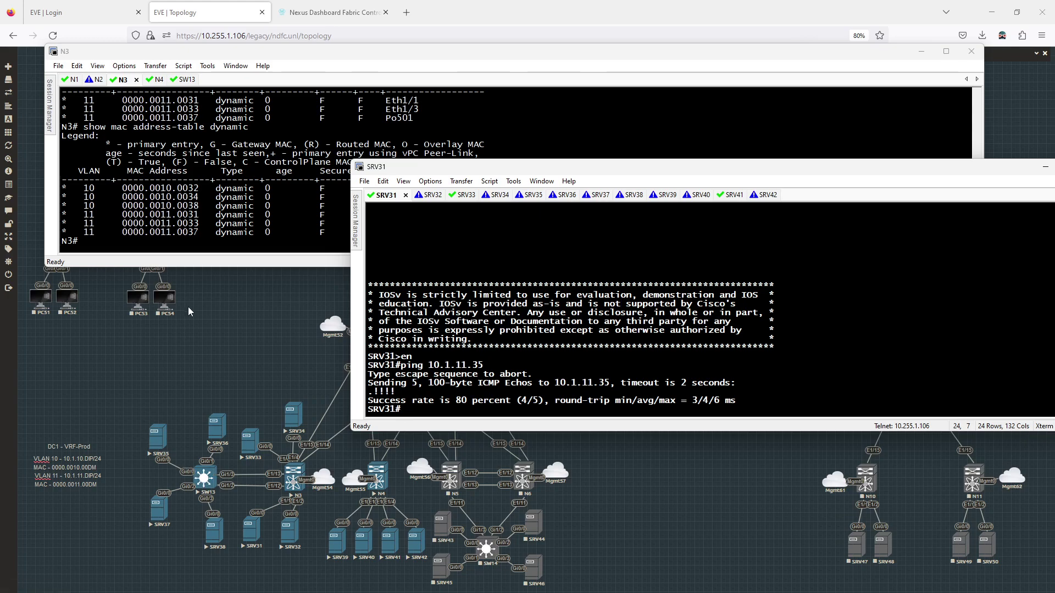
click(183, 79)
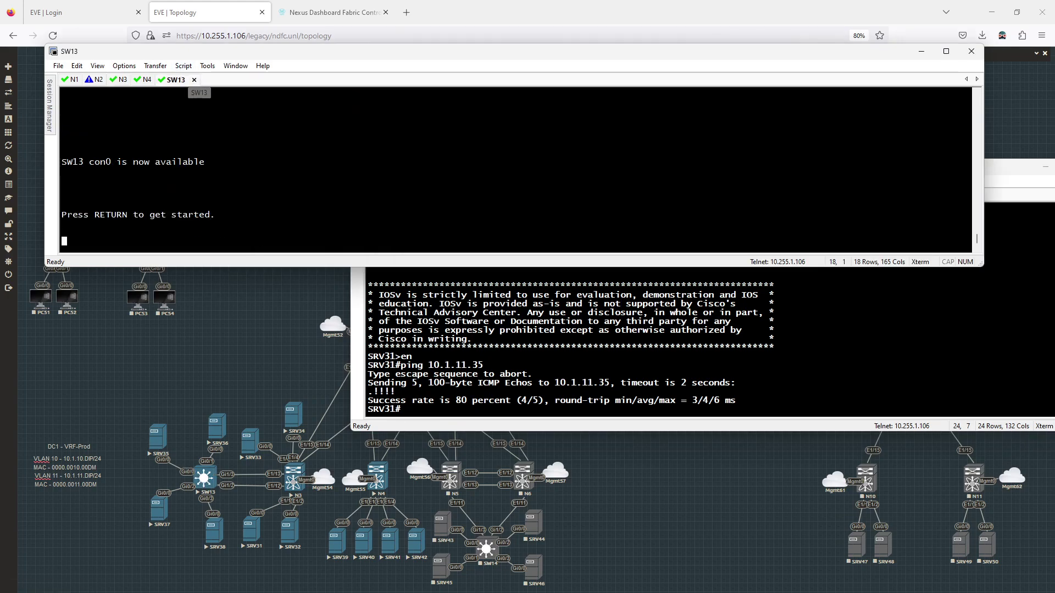
On SW13, enable and run show mac address-table dynamic, marking the Gi1/2 entry
key(Return)
text(en)
key(Return)
text(show mac ad)
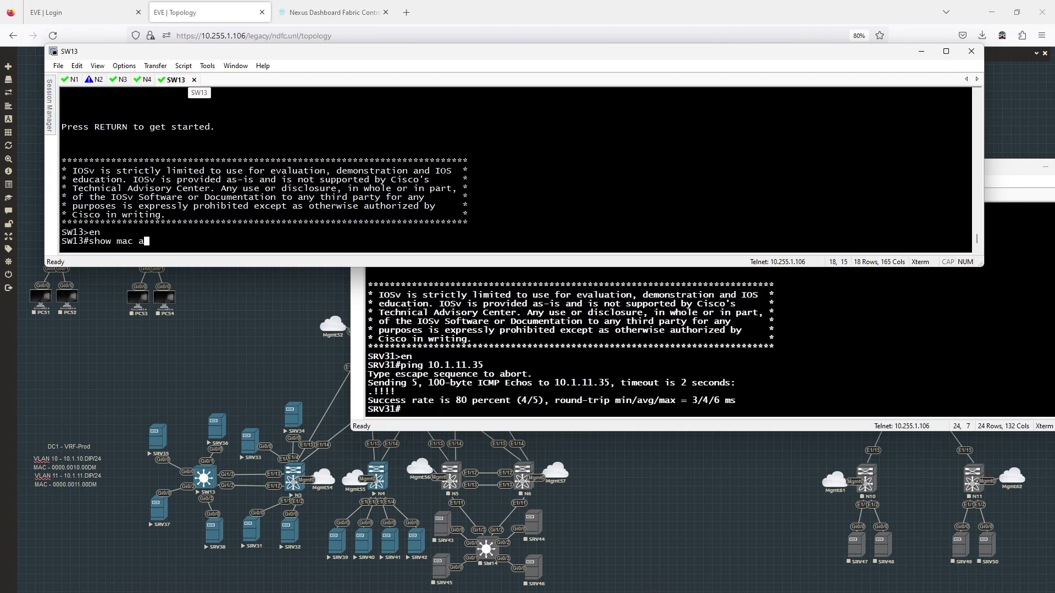
key(Tab)
text(dy)
key(Tab)
key(Return)
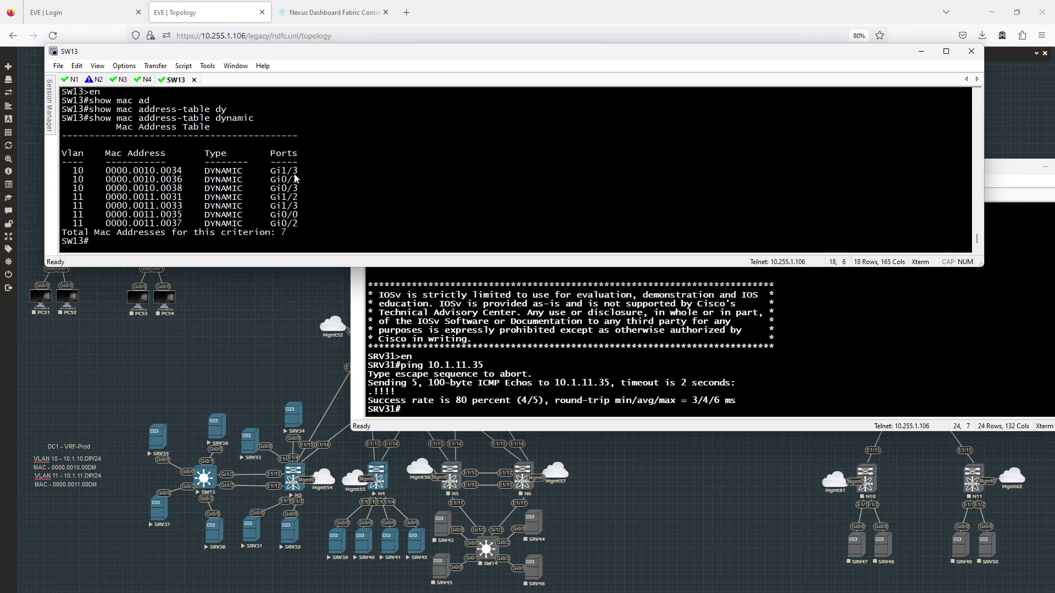
drag(300, 197, 345, 205)
Run show etherchannel summary on SW13 to confirm Po13 bundles Gi1/2 and Gi1/3 via LACP
text(show ether)
key(Tab)
text(ch)
key(Tab)
text(sum)
key(Return)
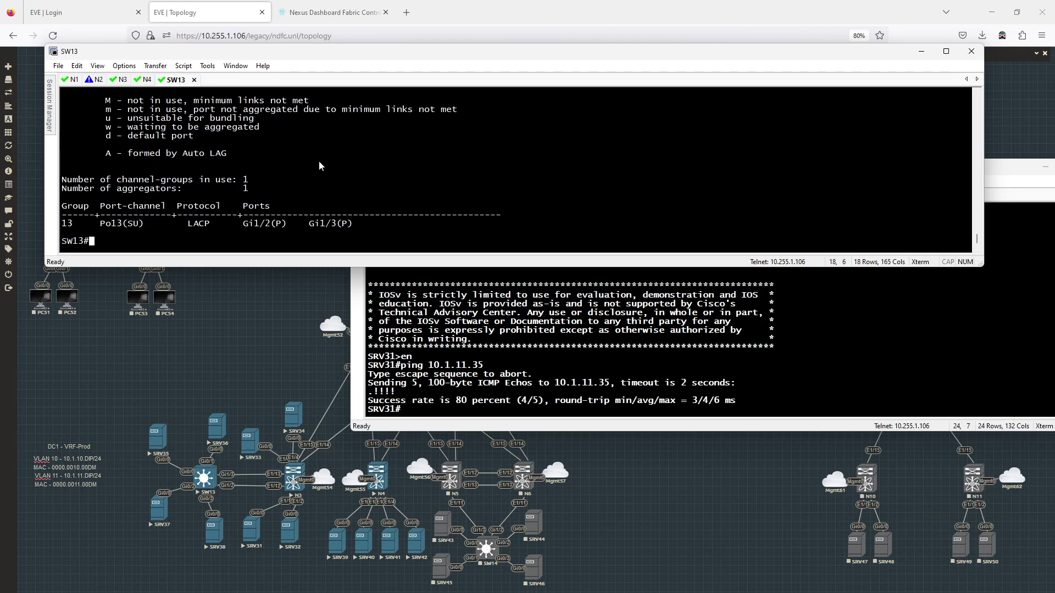
scroll(320, 165, up, 8)
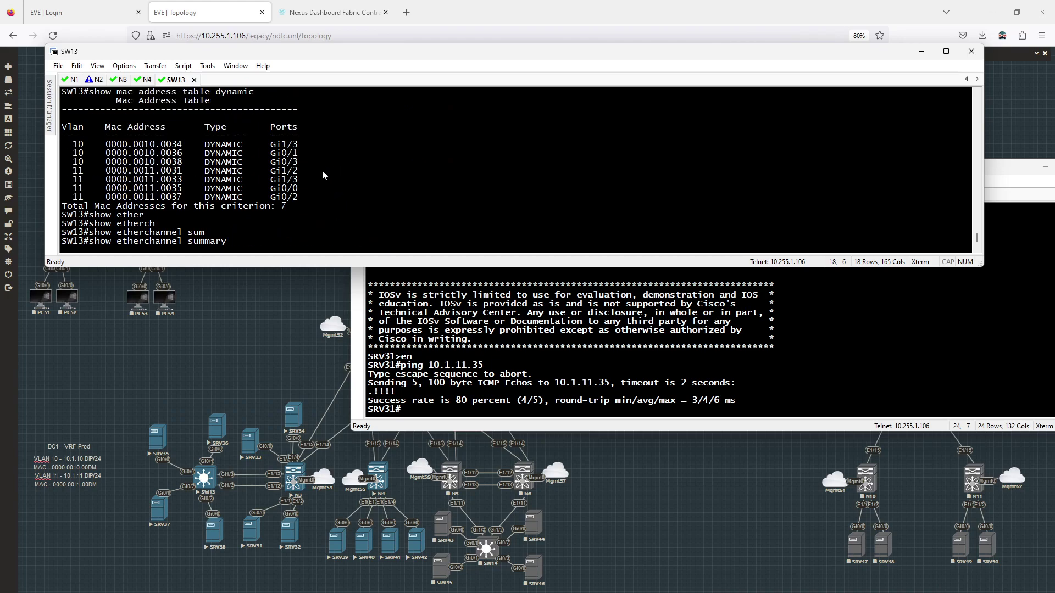
scroll(321, 182, down, 8)
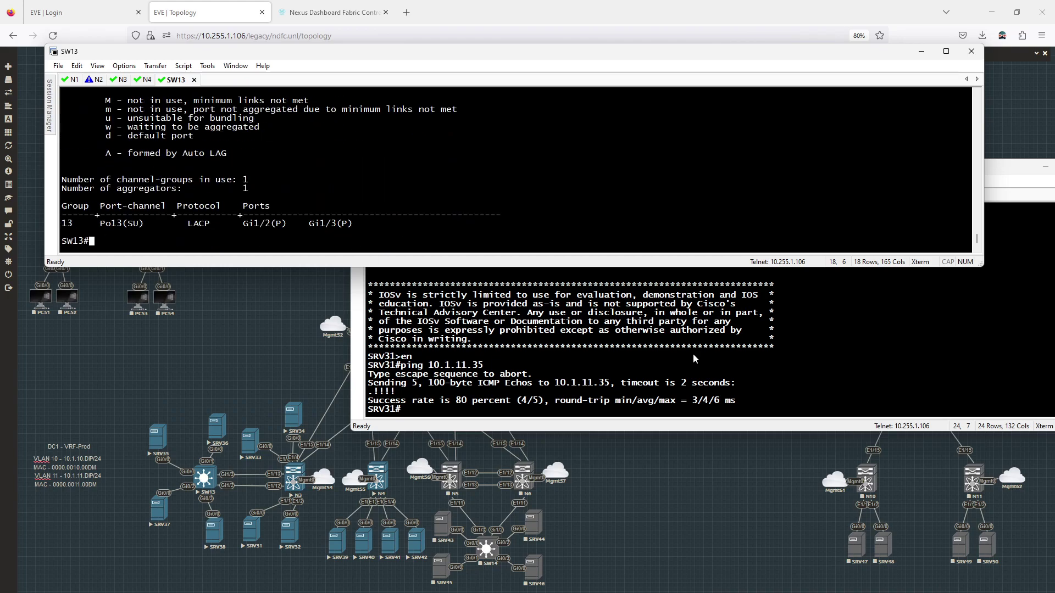
click(720, 352)
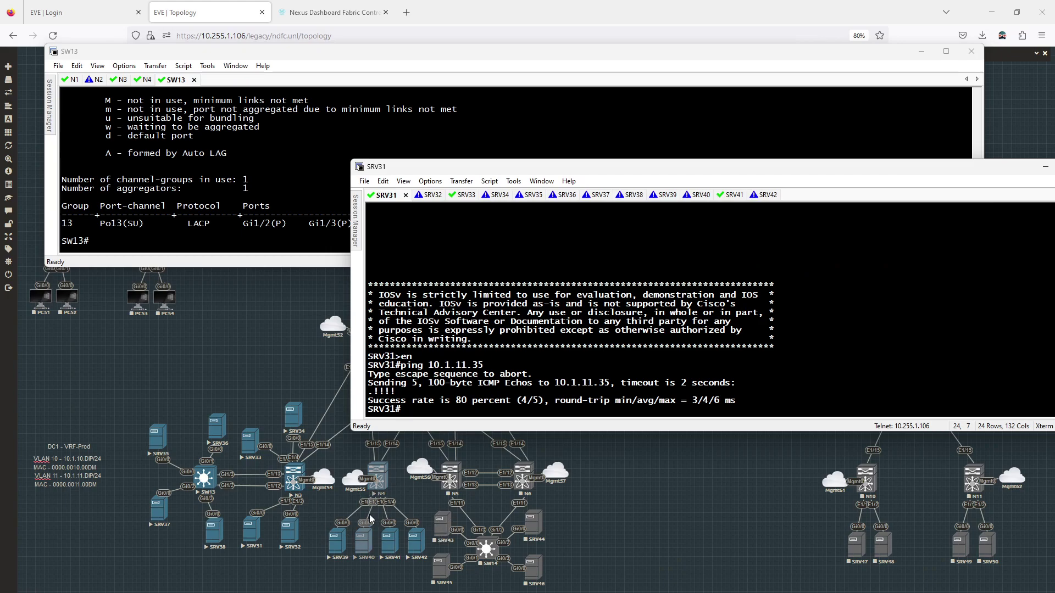
click(275, 330)
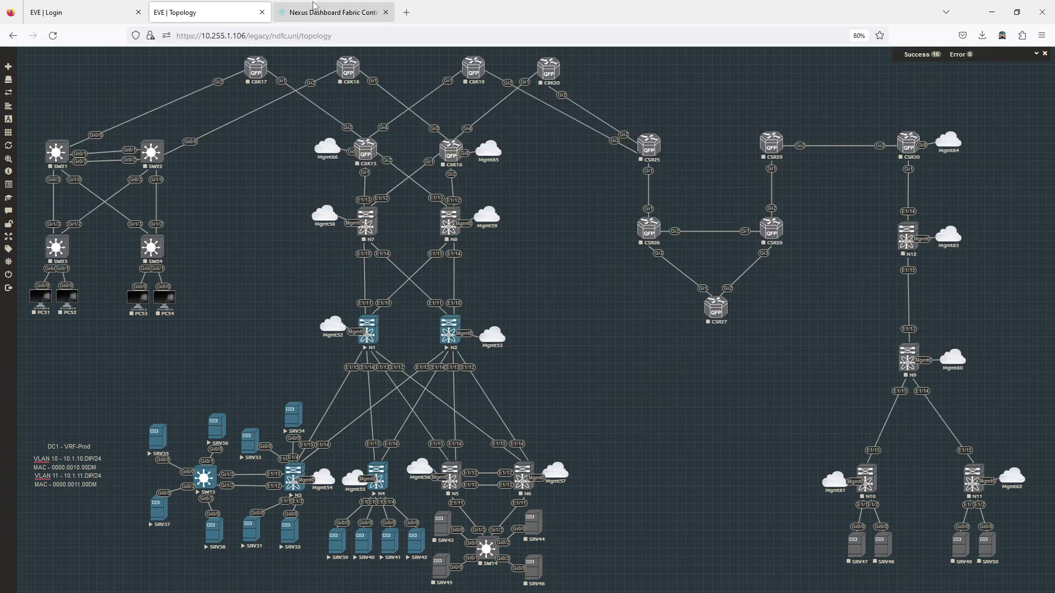
Open switch N4's interfaces list in NDFC and compare it with the EVE topology
click(314, 6)
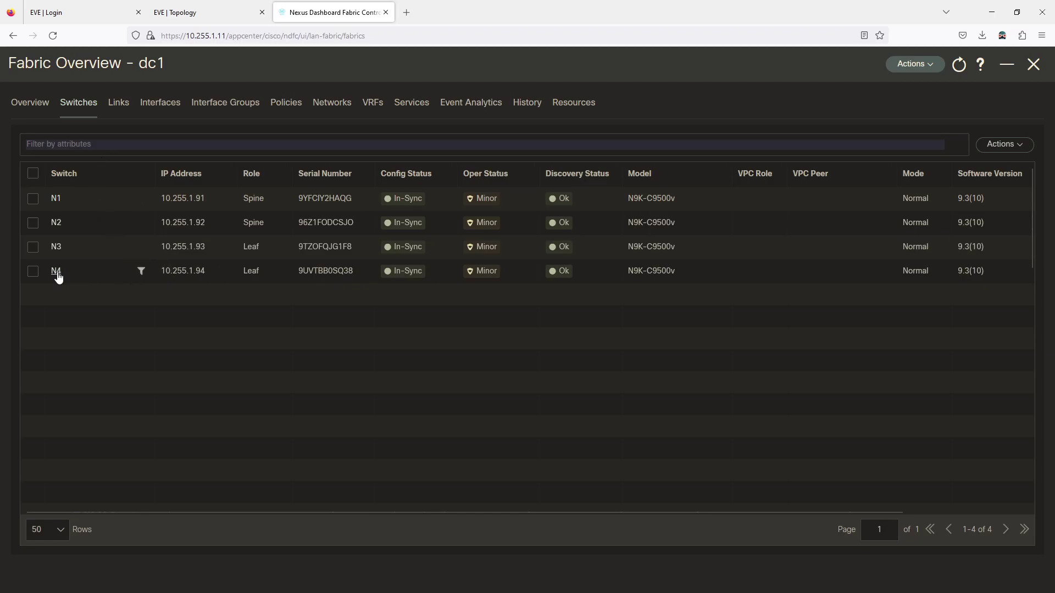
click(1033, 72)
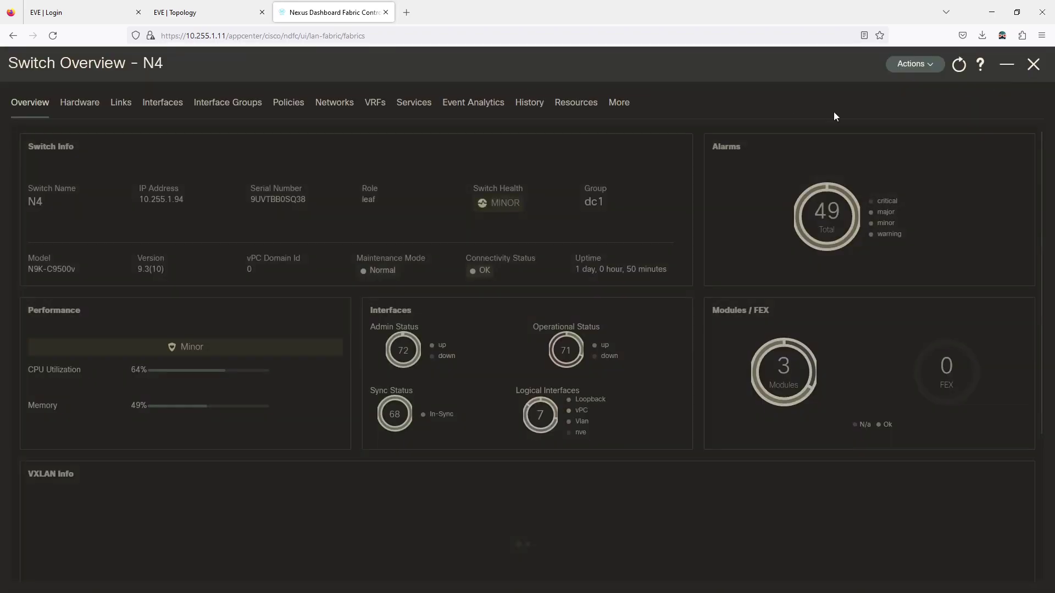
click(162, 103)
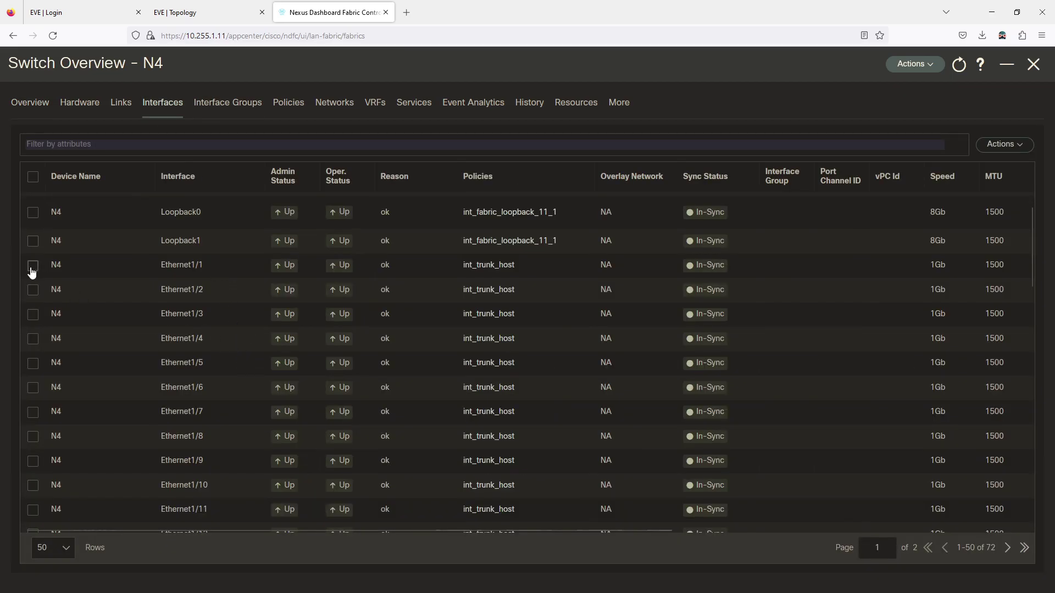
click(220, 13)
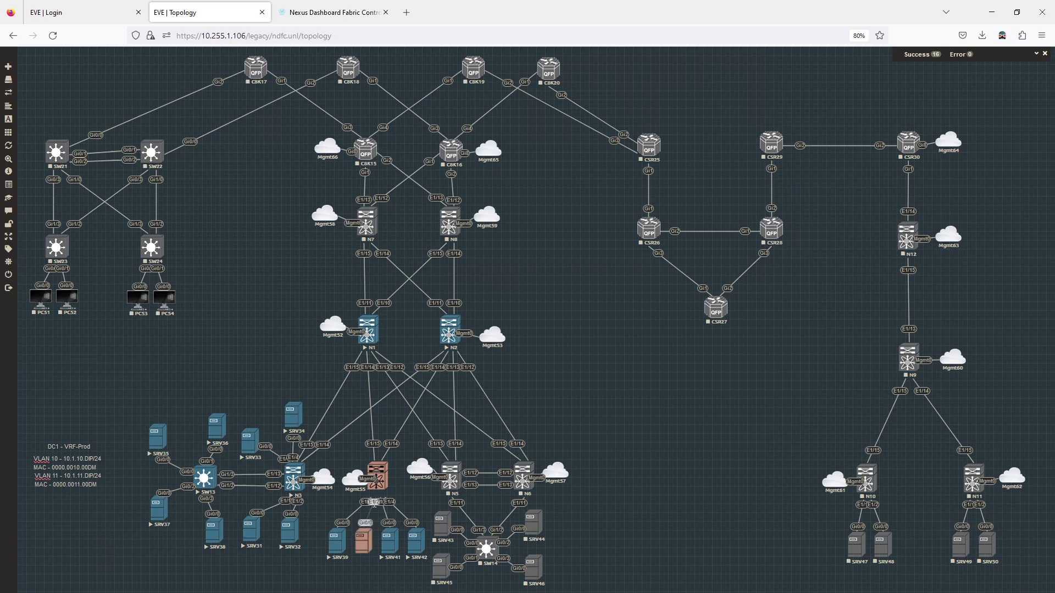
Export N4's Ethernet1/1 through Ethernet1/4 to CSV and open the download
click(337, 4)
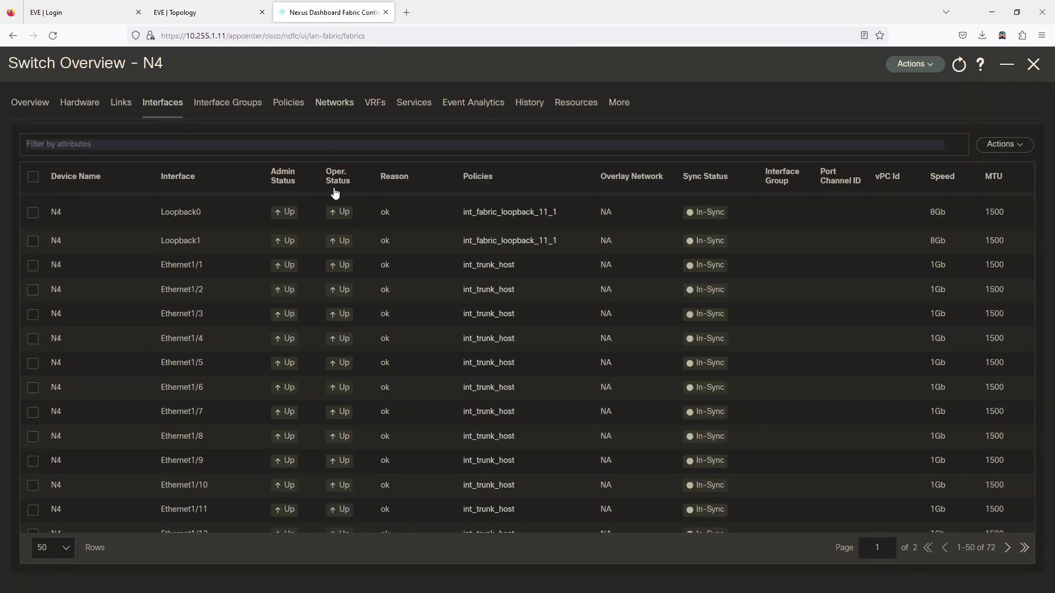
click(32, 267)
click(32, 290)
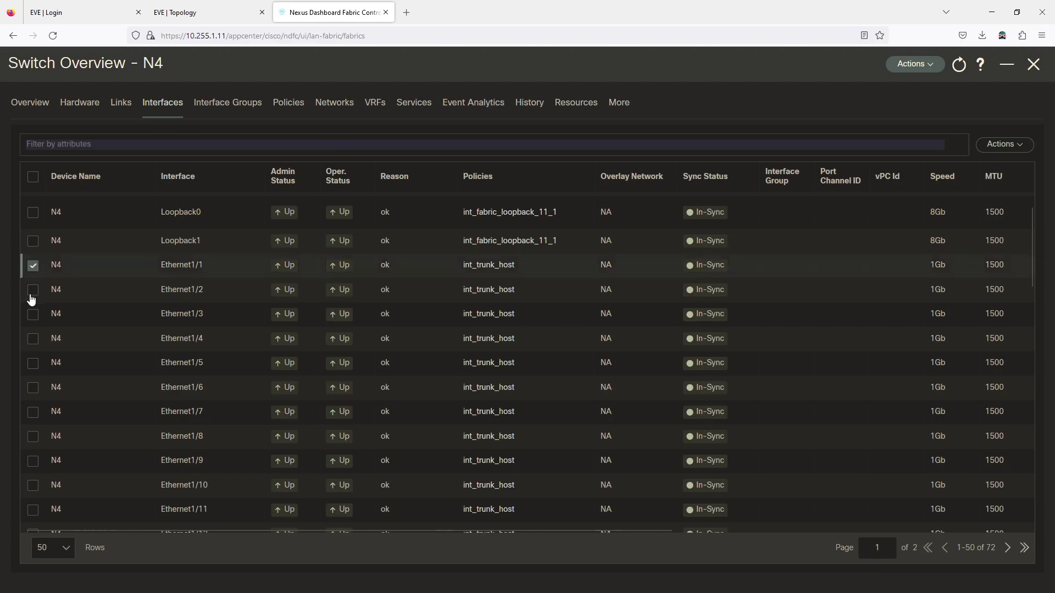
click(33, 339)
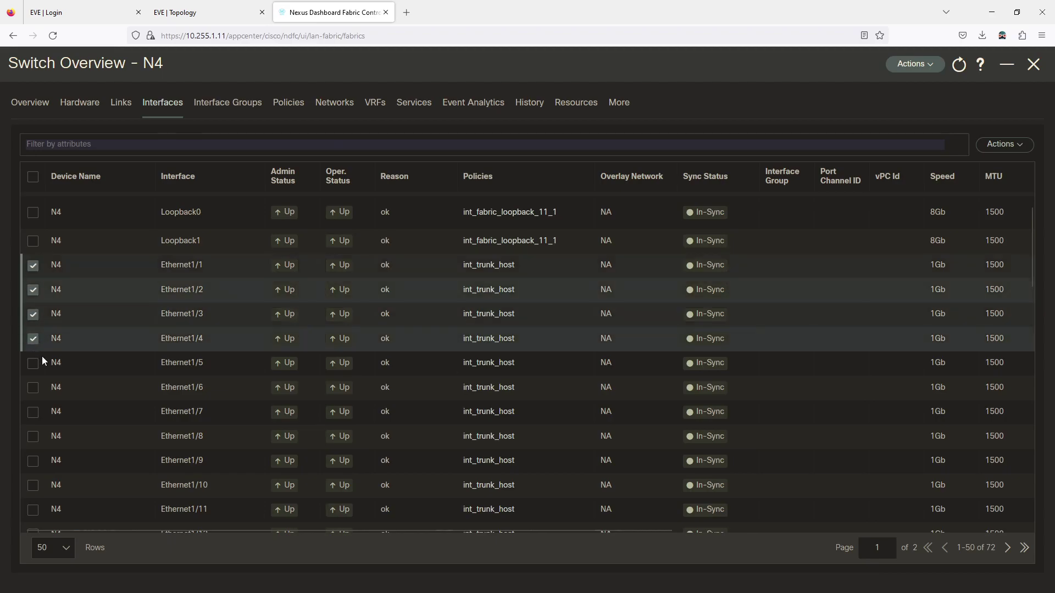
click(1004, 144)
mouse_move(938, 382)
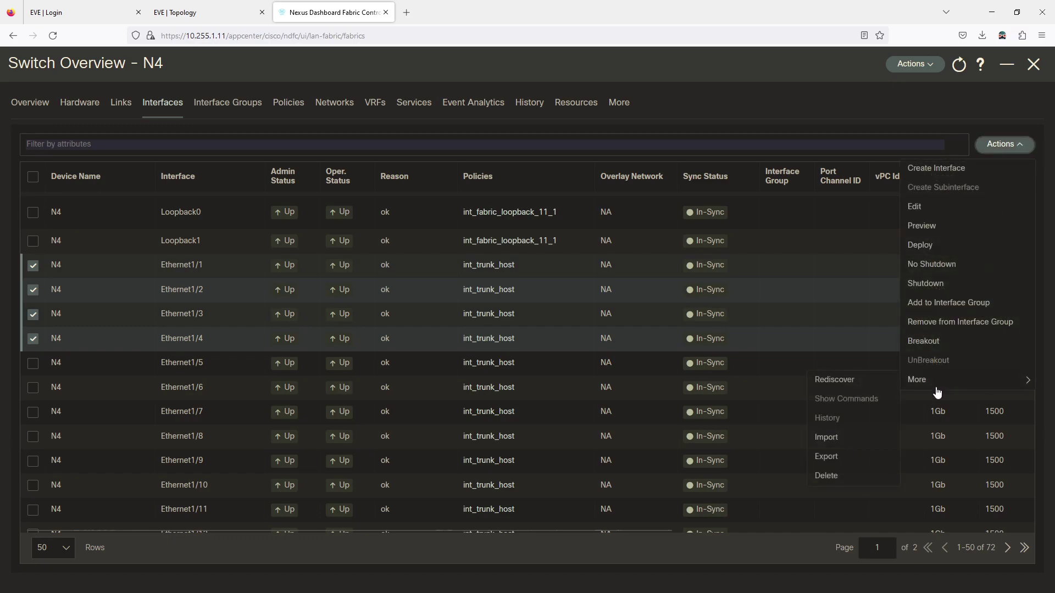
click(834, 459)
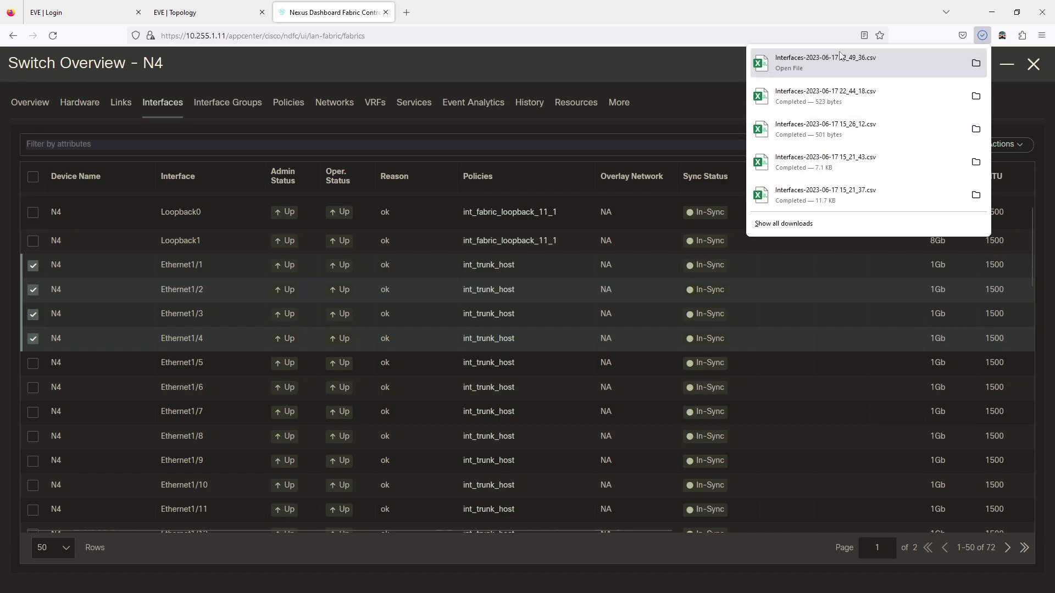
click(838, 58)
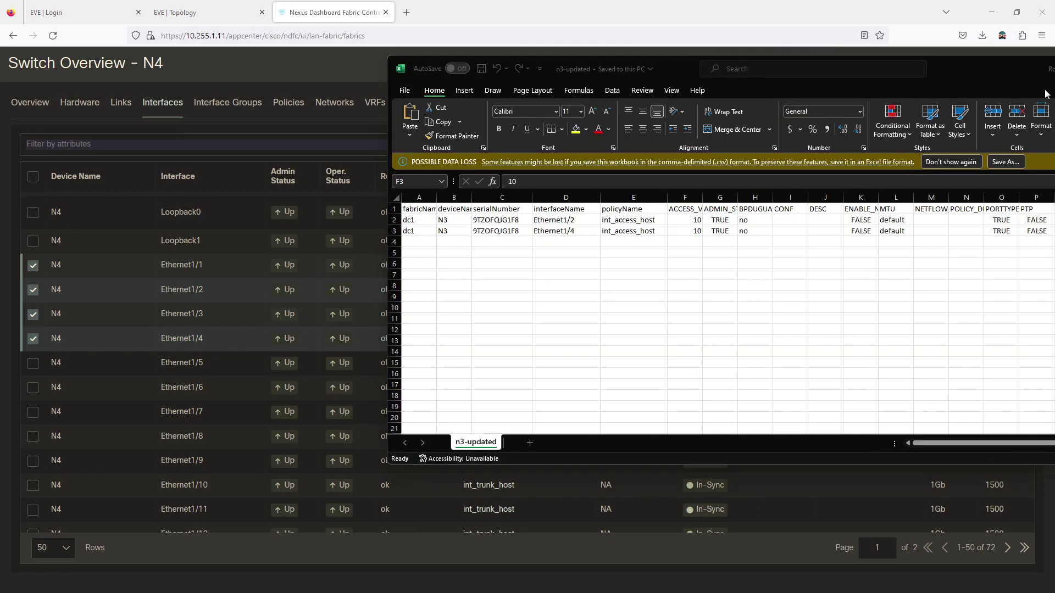
Close the n3-updated workbook and widen column E in the Interfaces CSV
drag(983, 69, 711, 87)
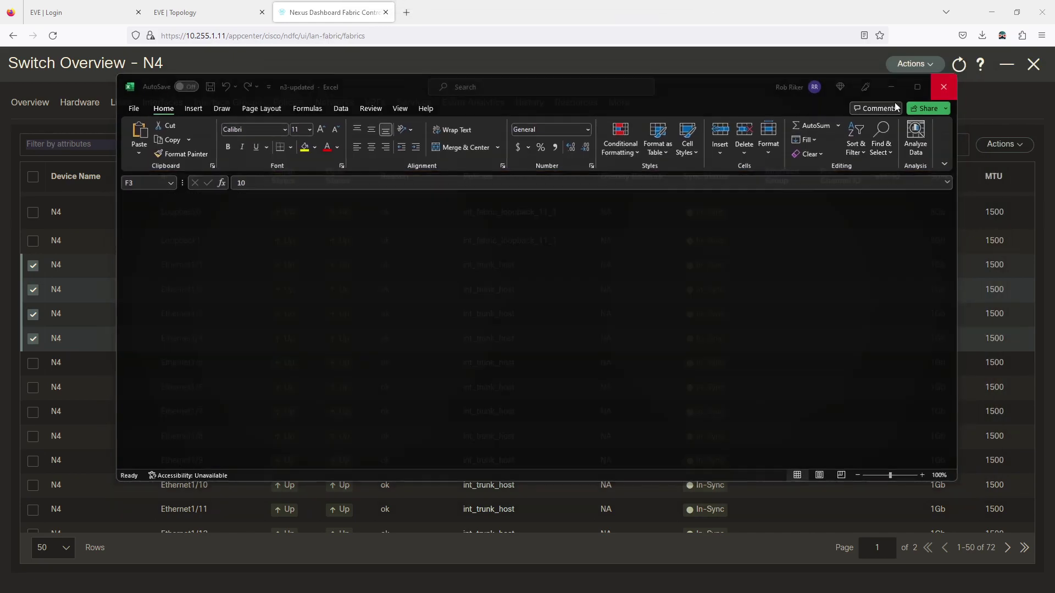
click(945, 86)
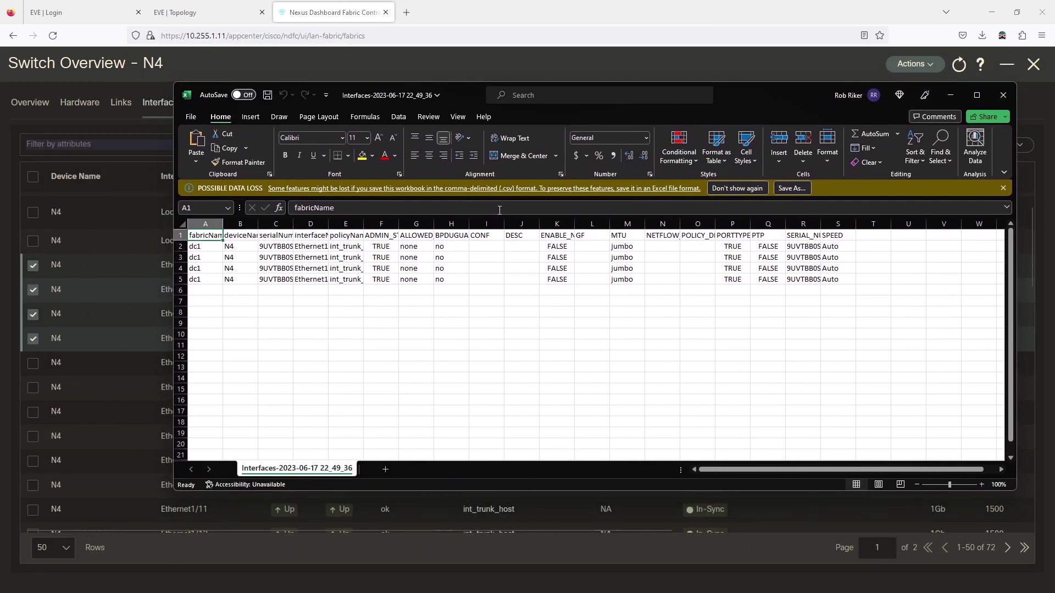
drag(364, 224, 415, 224)
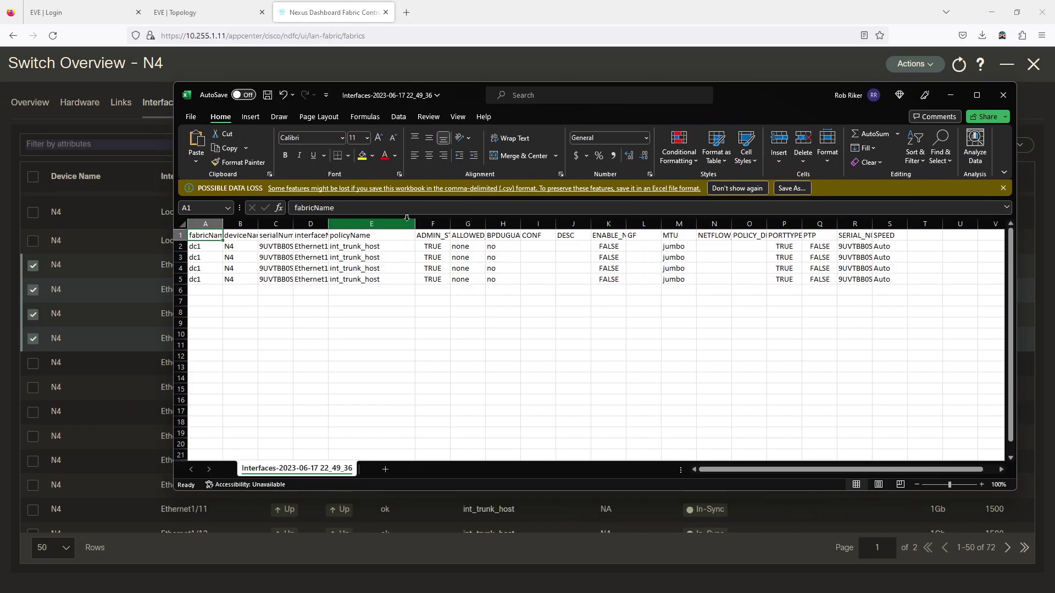
Change cell E2's policyName from int_trunk_host to int_access_host
double_click(383, 246)
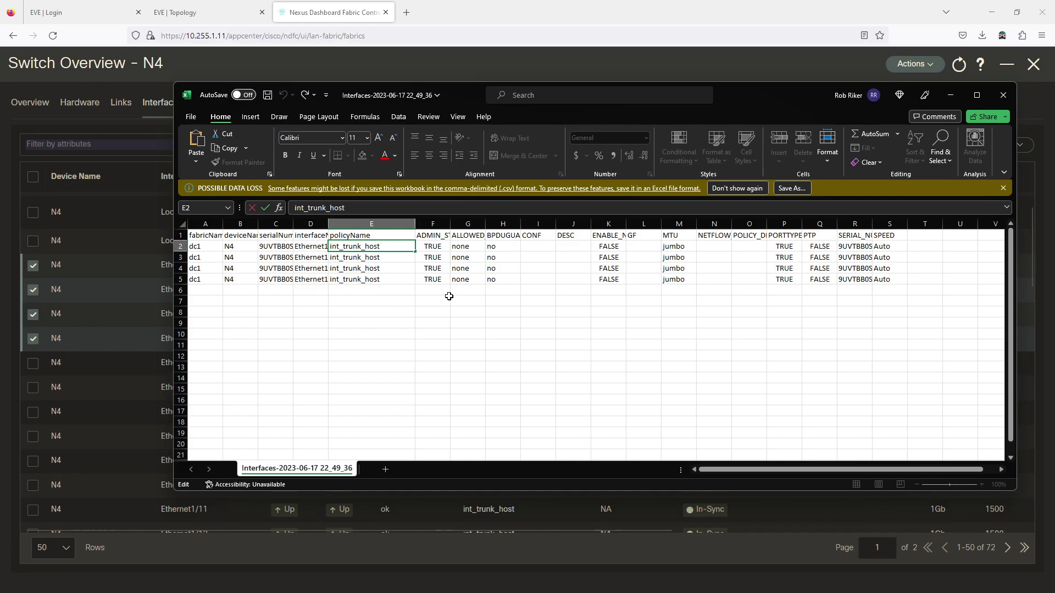
key(BackSpace)
key(BackSpace)
key(BackSpace)
key(BackSpace)
key(BackSpace)
text(access)
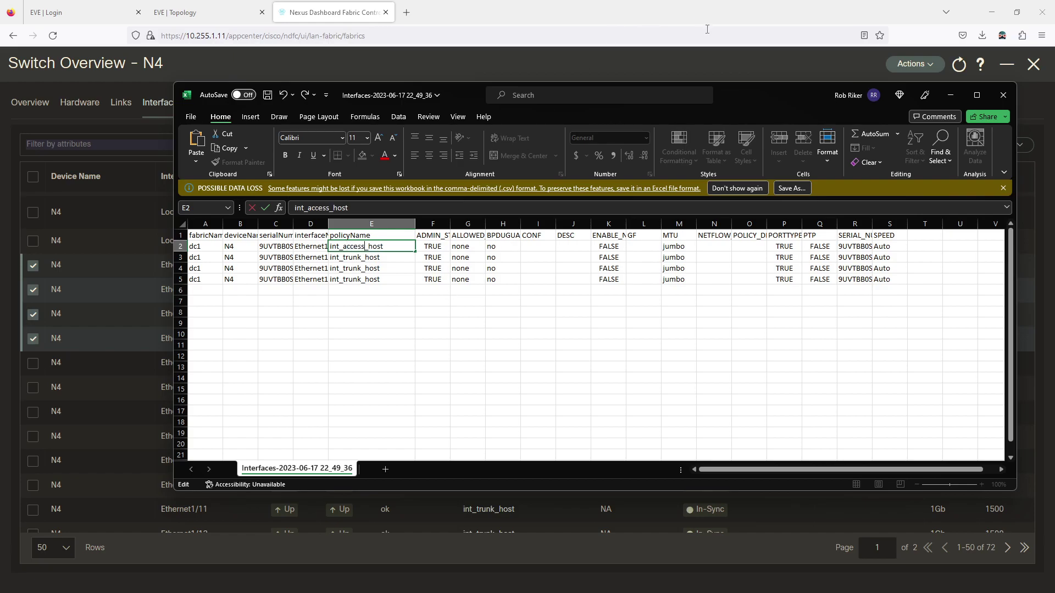
click(705, 26)
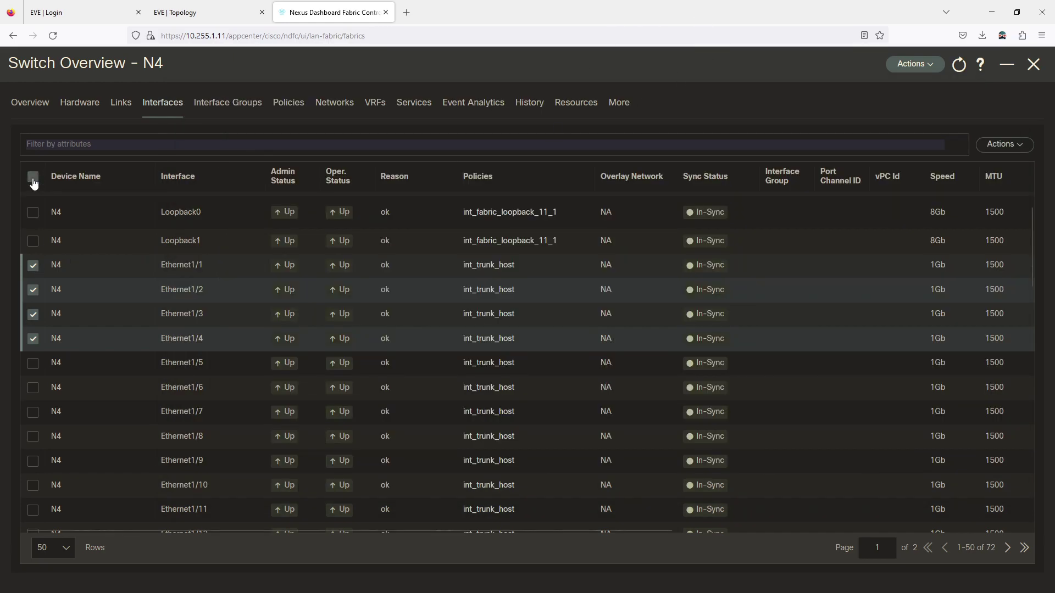
Select only Ethernet1/1 and review its policy template list in Edit without changing int_trunk_host
click(33, 177)
click(33, 177)
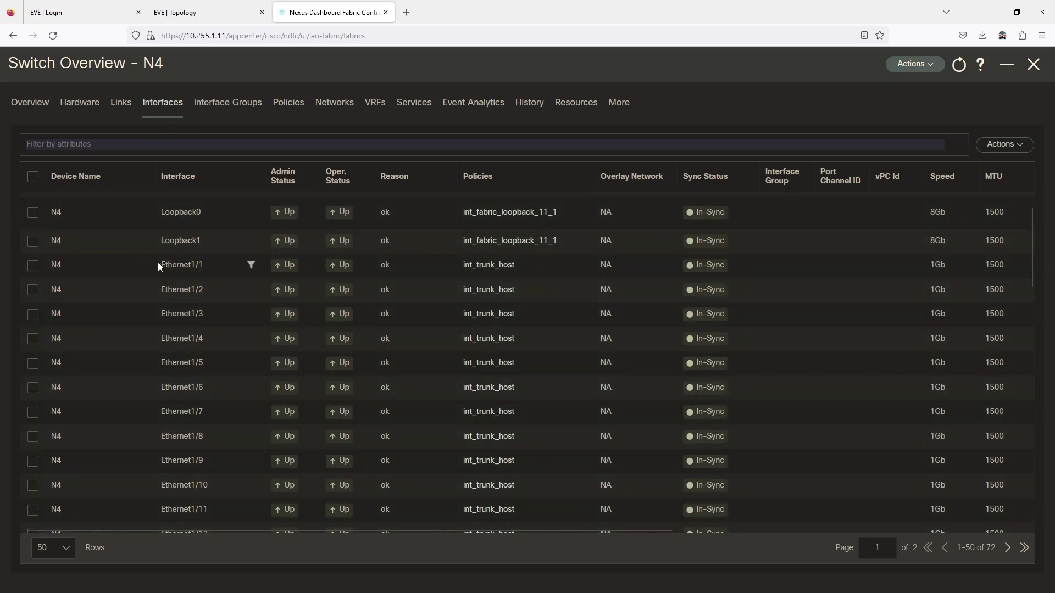
click(31, 268)
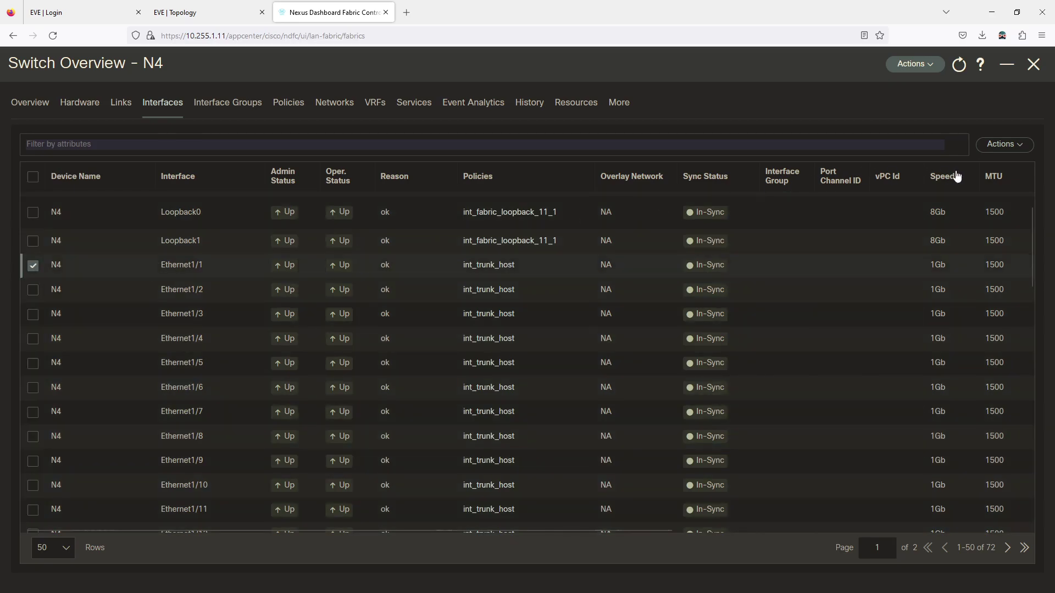
click(1001, 148)
click(915, 209)
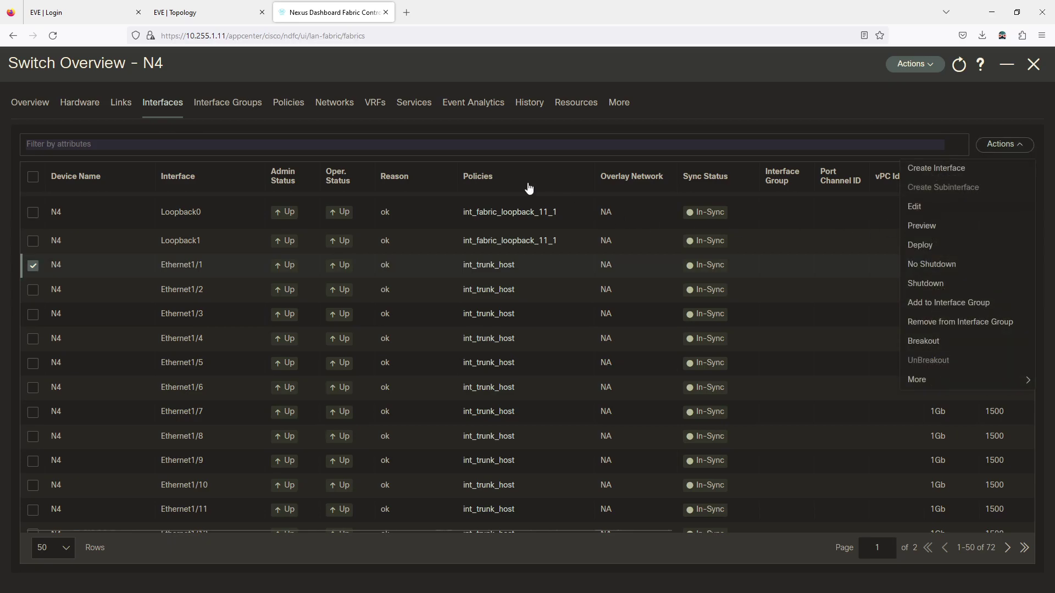
click(264, 172)
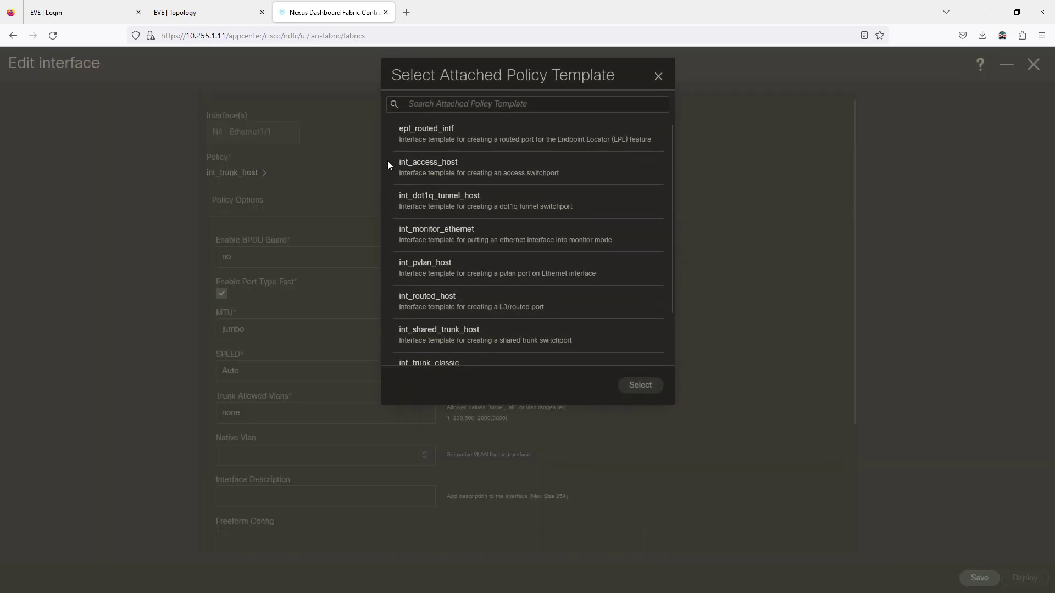
click(658, 76)
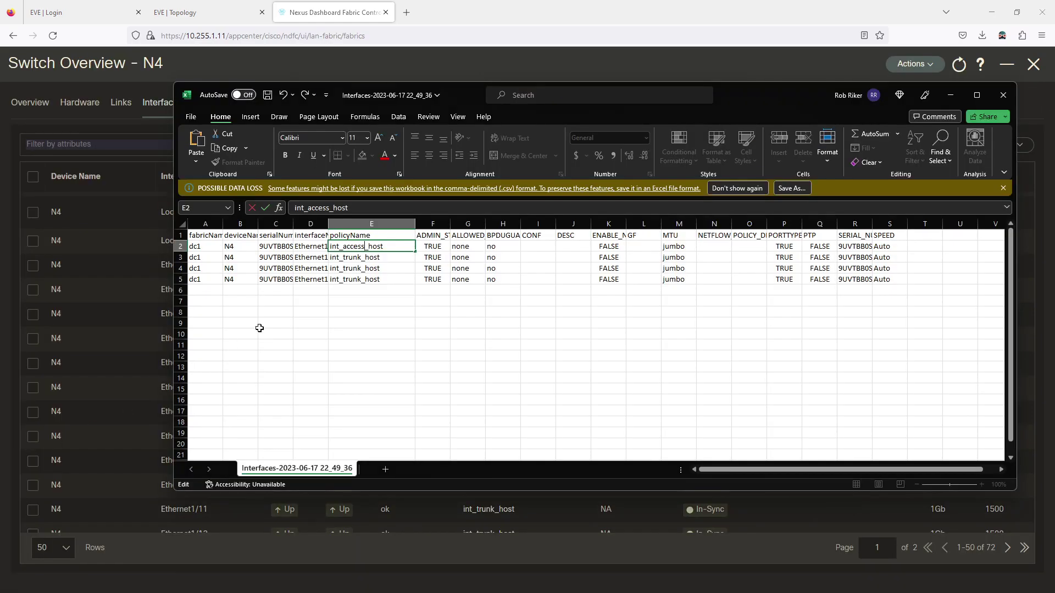
Fill int_access_host down to E3:E5 and widen column G to show ALLOWED_VLANS
drag(416, 252, 404, 281)
click(377, 346)
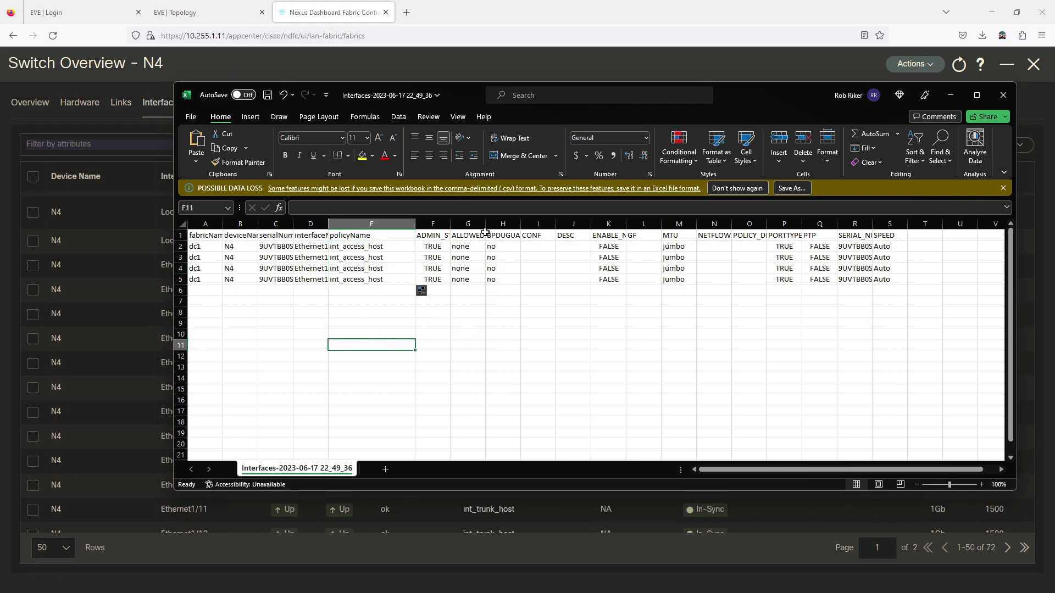
drag(485, 224, 529, 225)
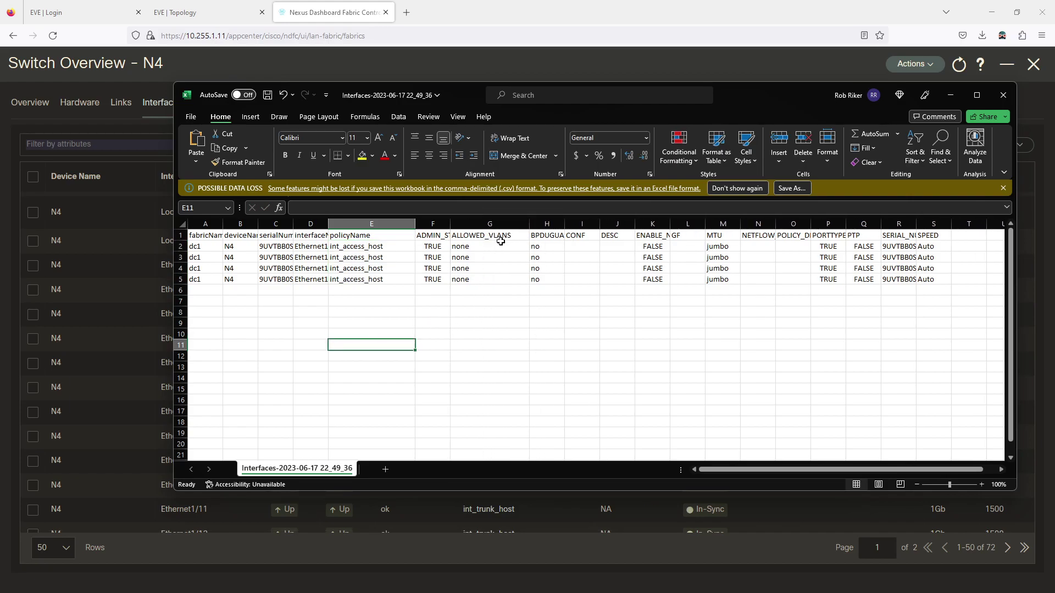
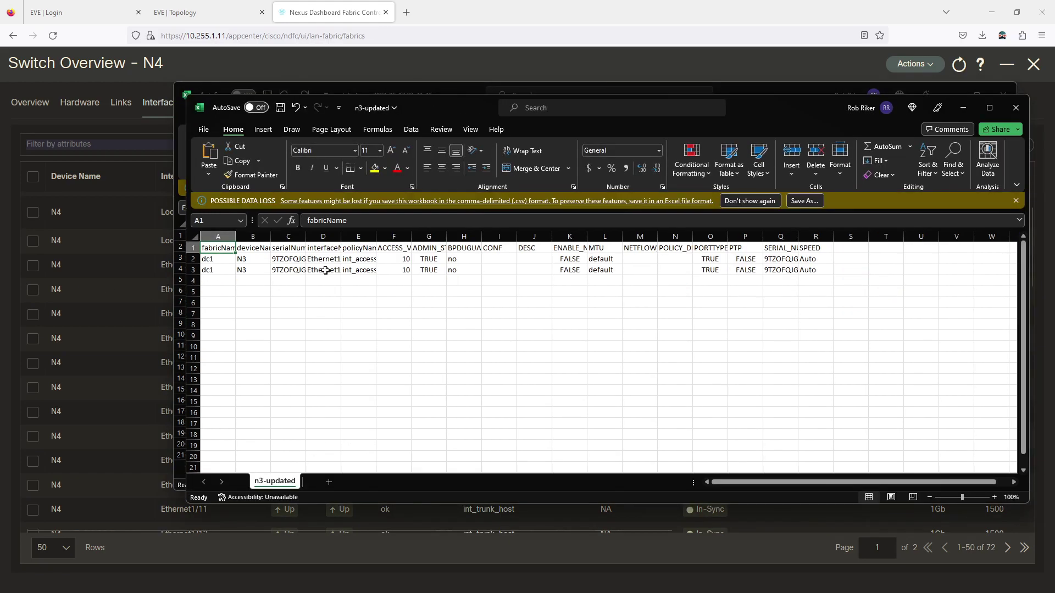
Copy the ACCESS_VLAN header from the n3-updated workbook into cell G1
drag(411, 237, 436, 237)
drag(443, 111, 417, 152)
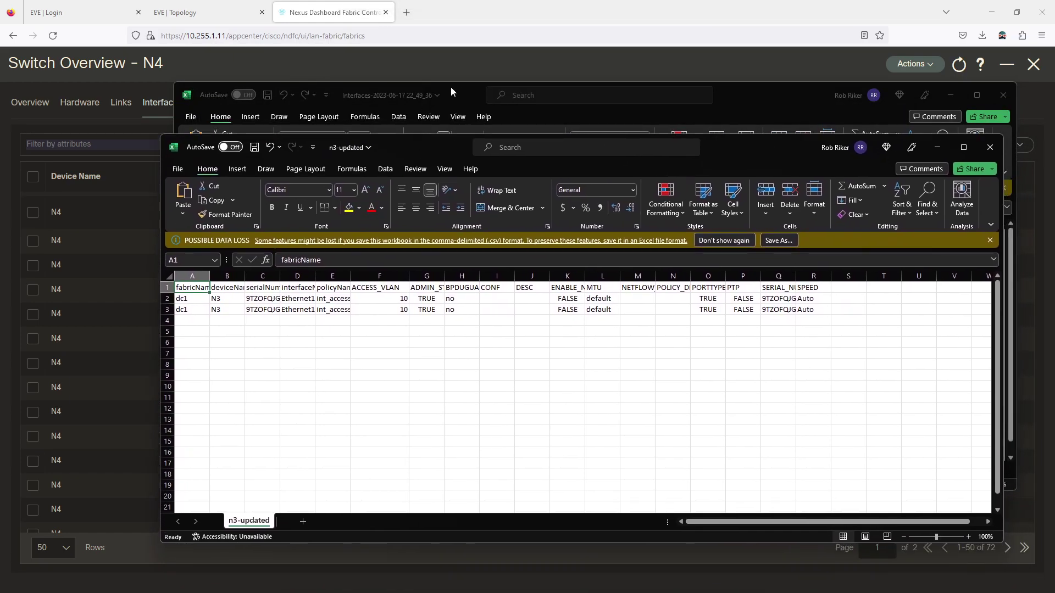
click(449, 87)
click(441, 529)
key(super+Down)
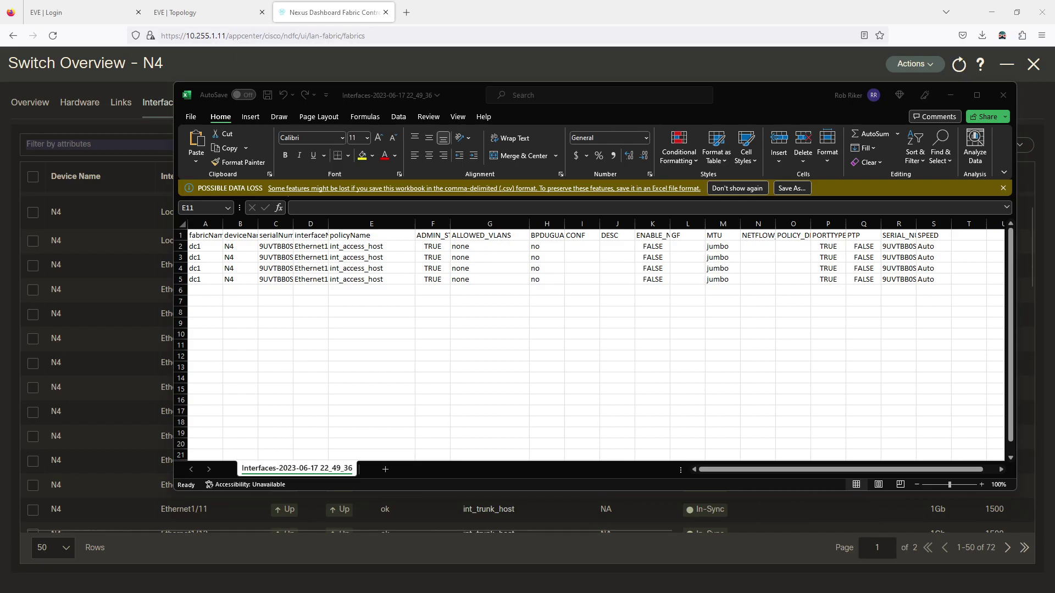
key(ctrl+c)
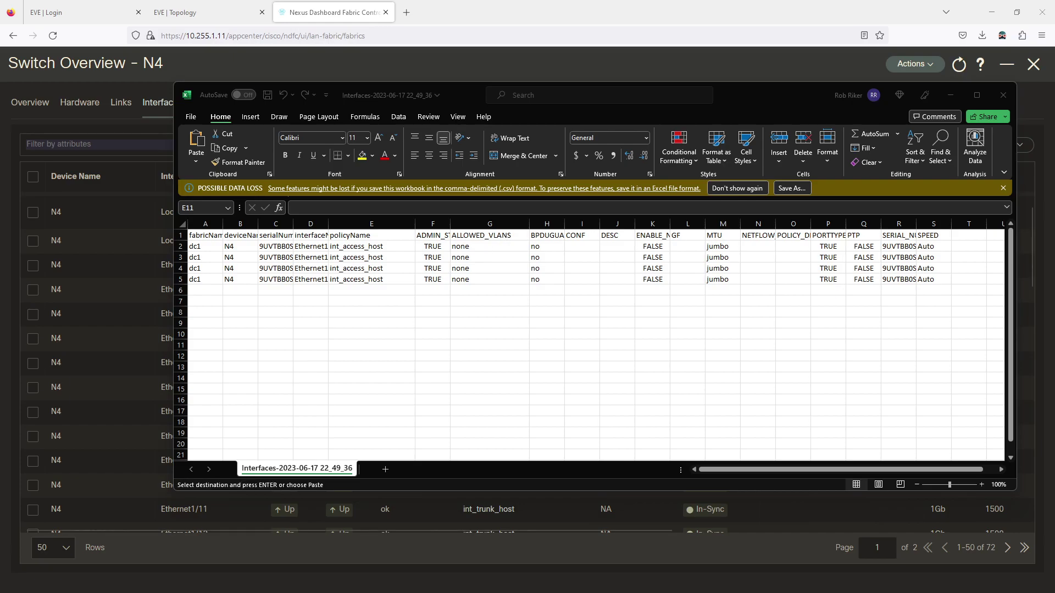
click(502, 235)
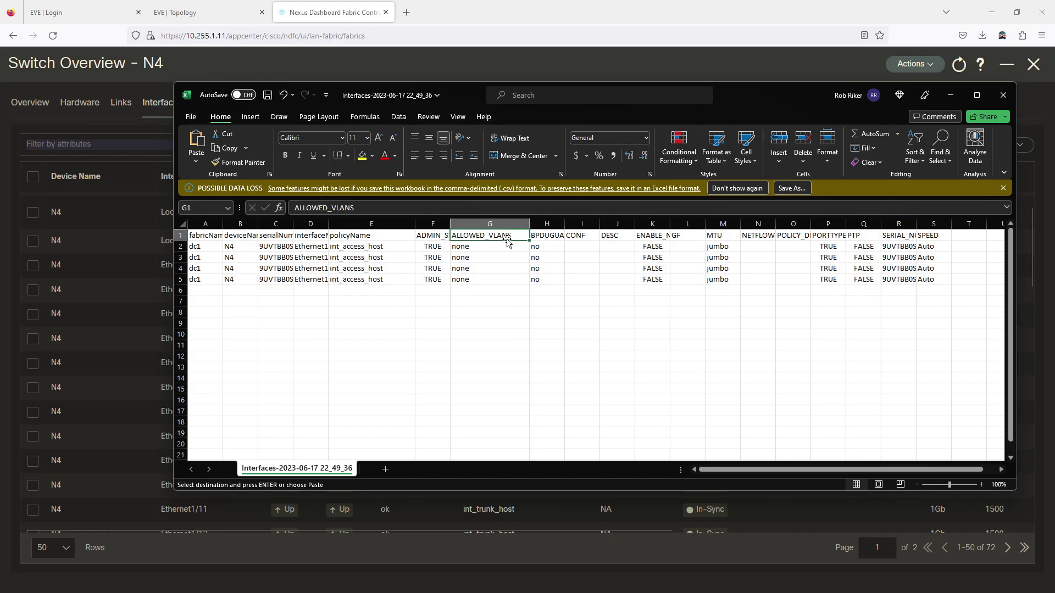
key(ctrl+v)
click(482, 321)
Enter access VLANs 11, 10, 11, 10 in G2:G5 for Ethernet1/1–1/4
click(479, 246)
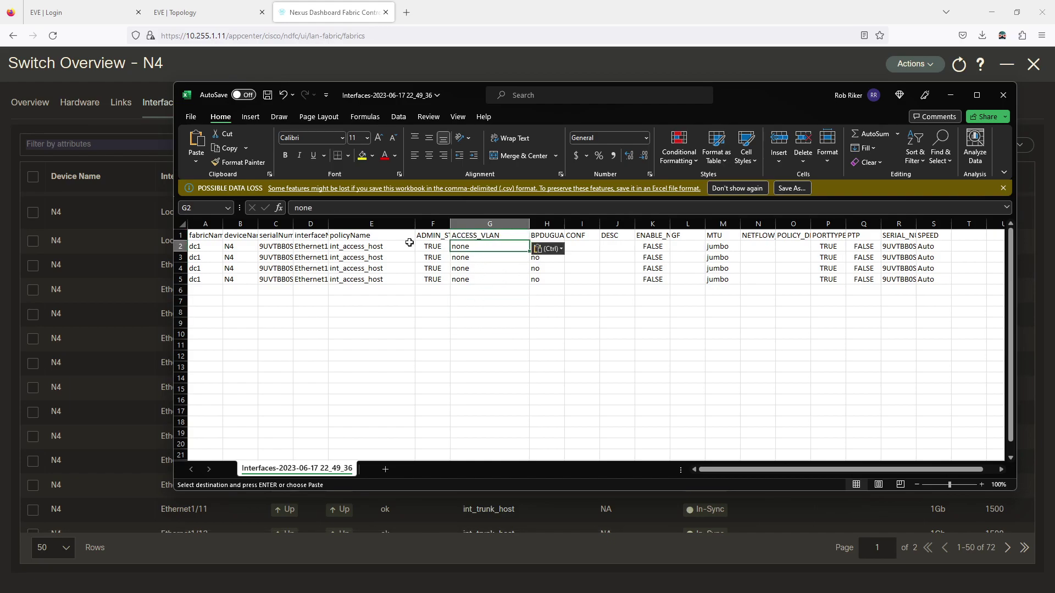
drag(326, 224, 350, 224)
text(11)
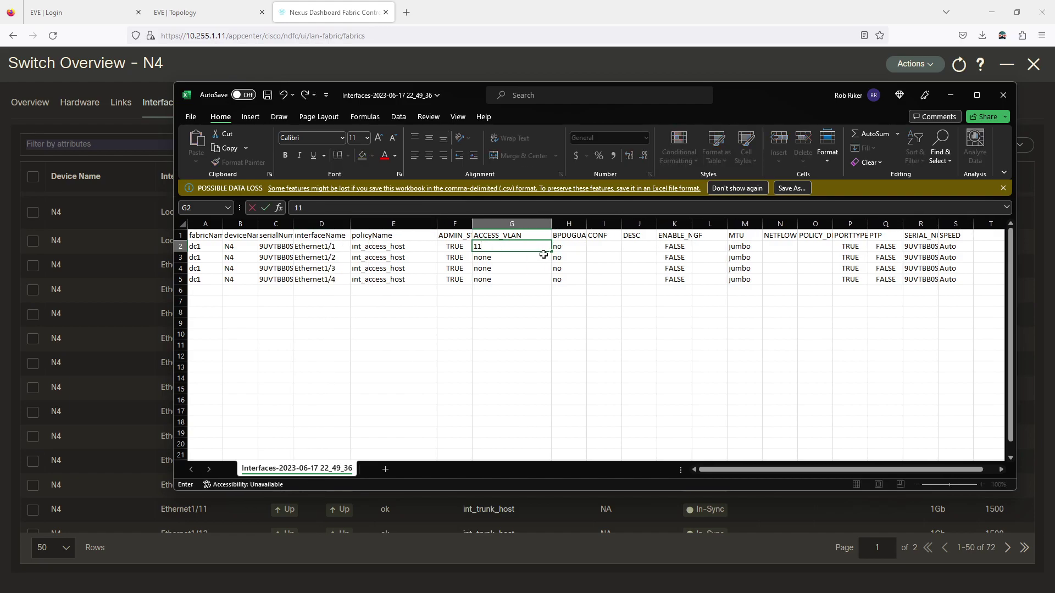
key(Return)
text(10)
key(Return)
text(11)
key(Return)
text(10)
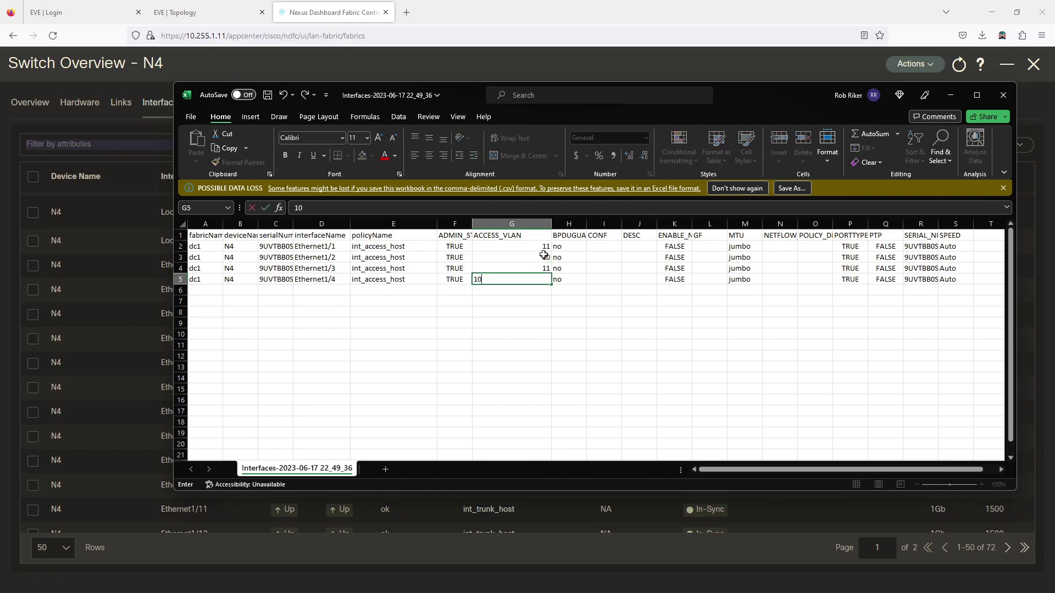
click(604, 344)
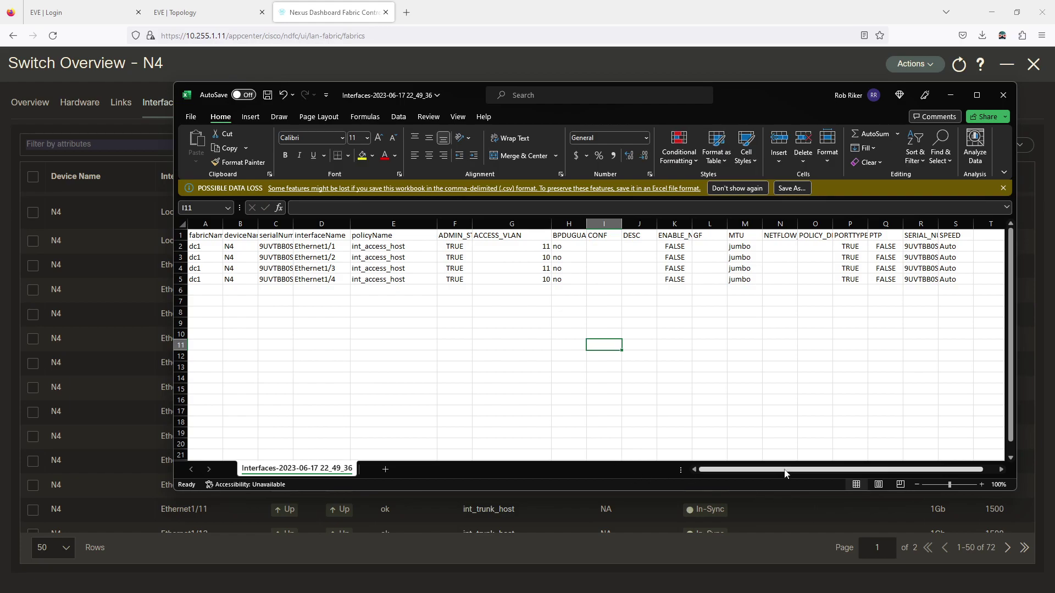
drag(784, 474, 805, 475)
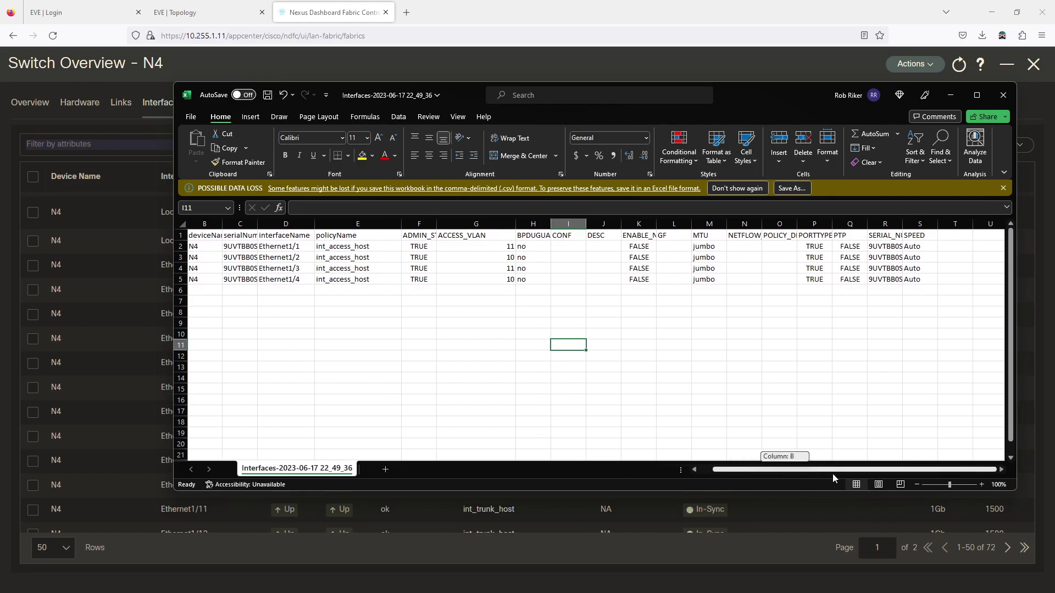
drag(833, 474, 794, 473)
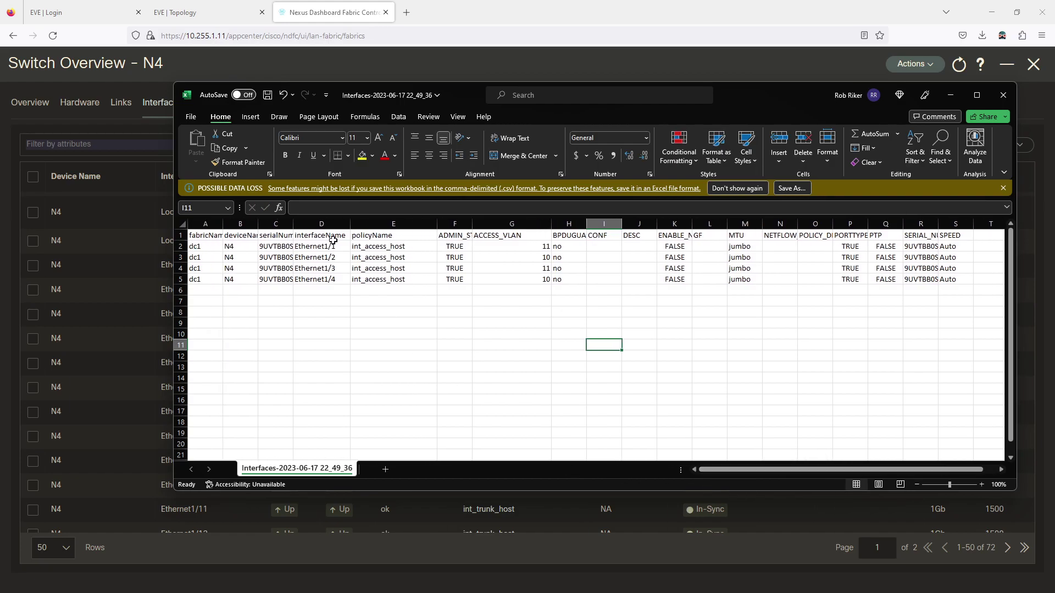
Save the sheet as n4-updated (CSV UTF-8) in Downloads and close Excel
click(195, 120)
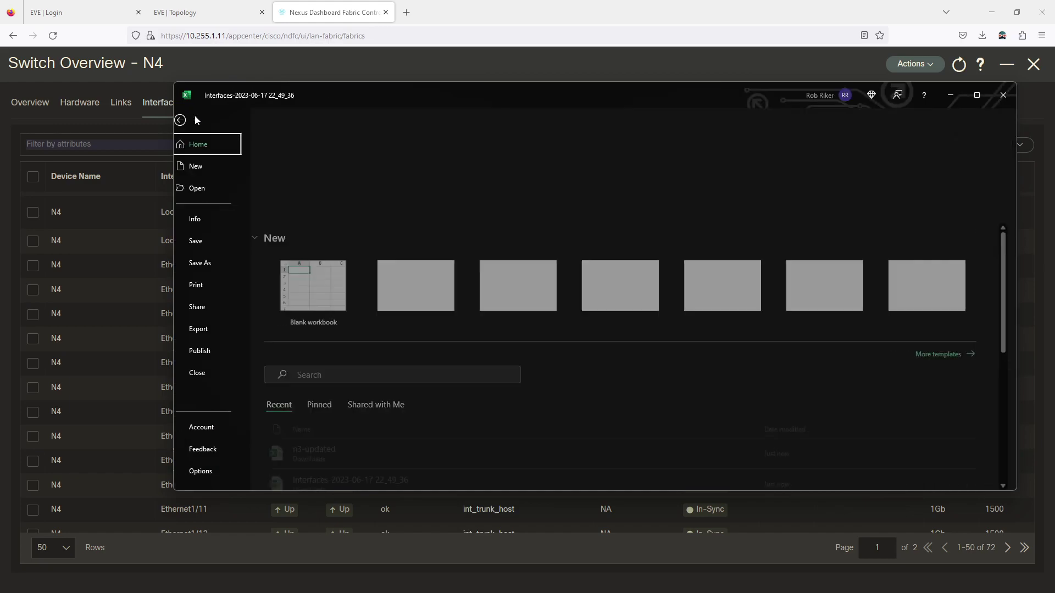
click(207, 263)
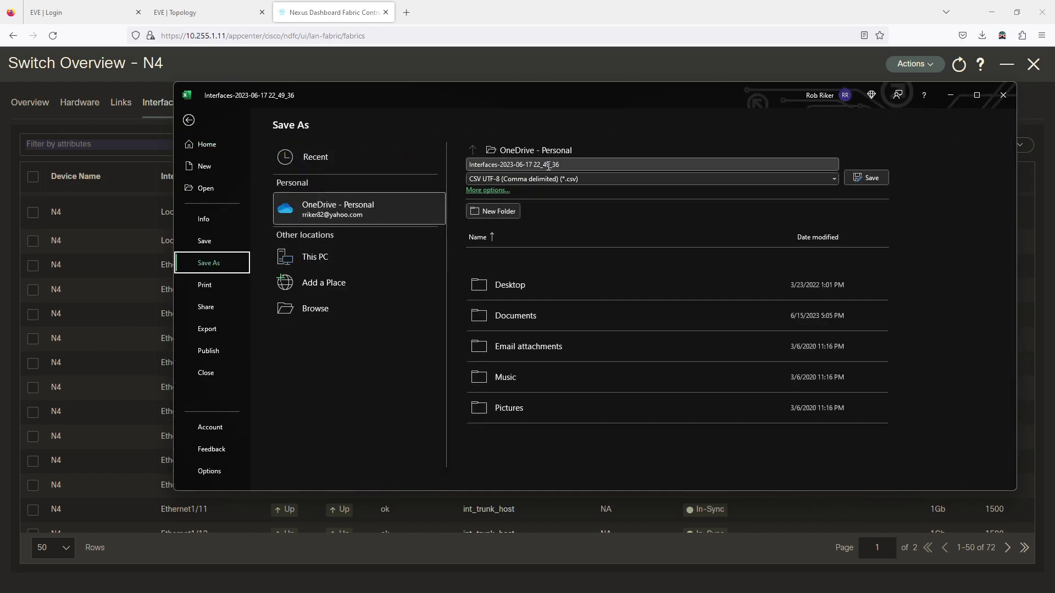
click(329, 305)
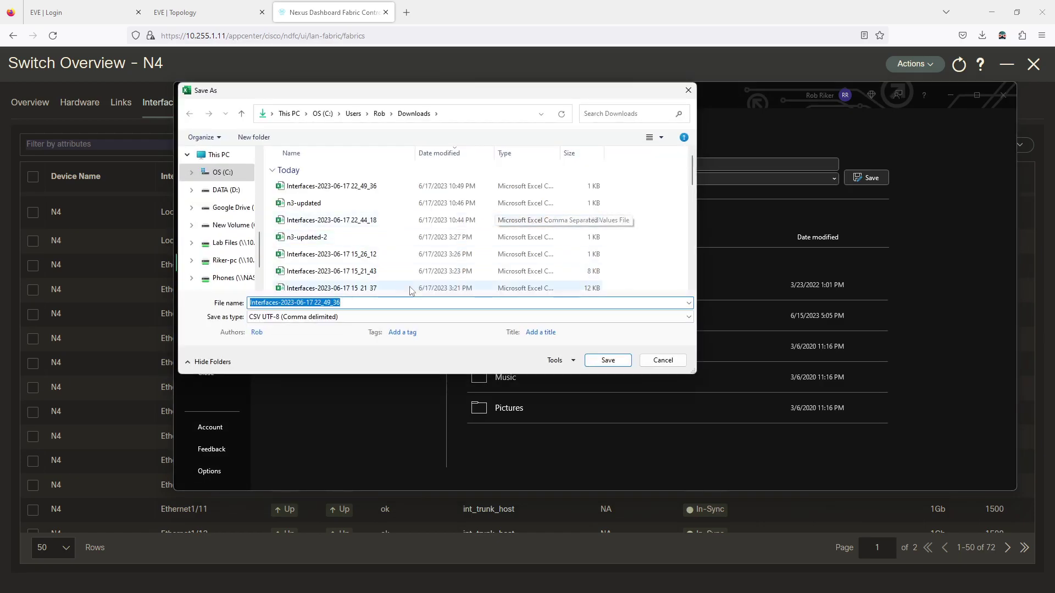
text(n4-updated)
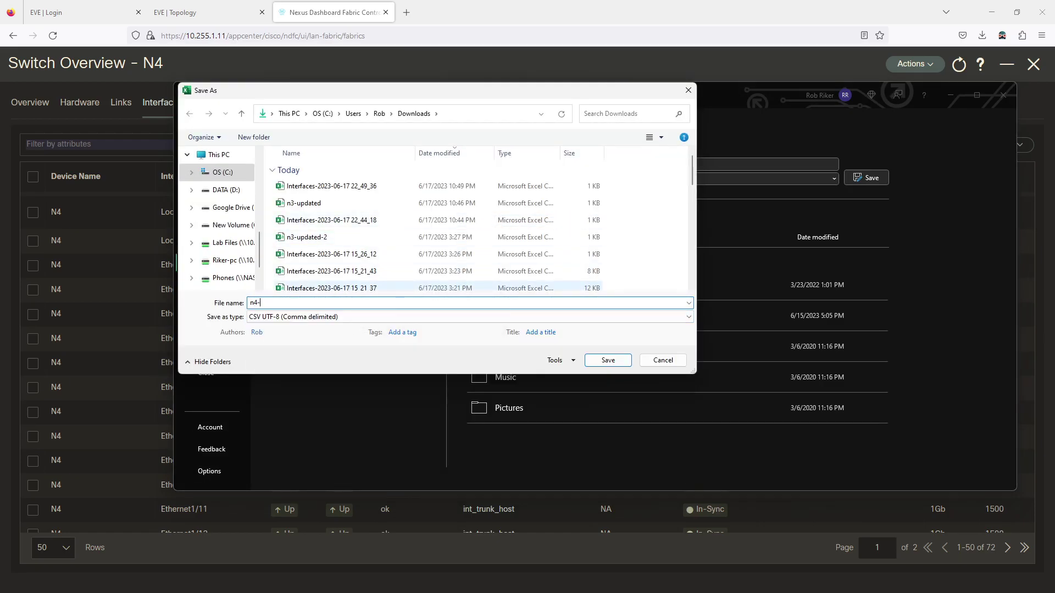
click(606, 360)
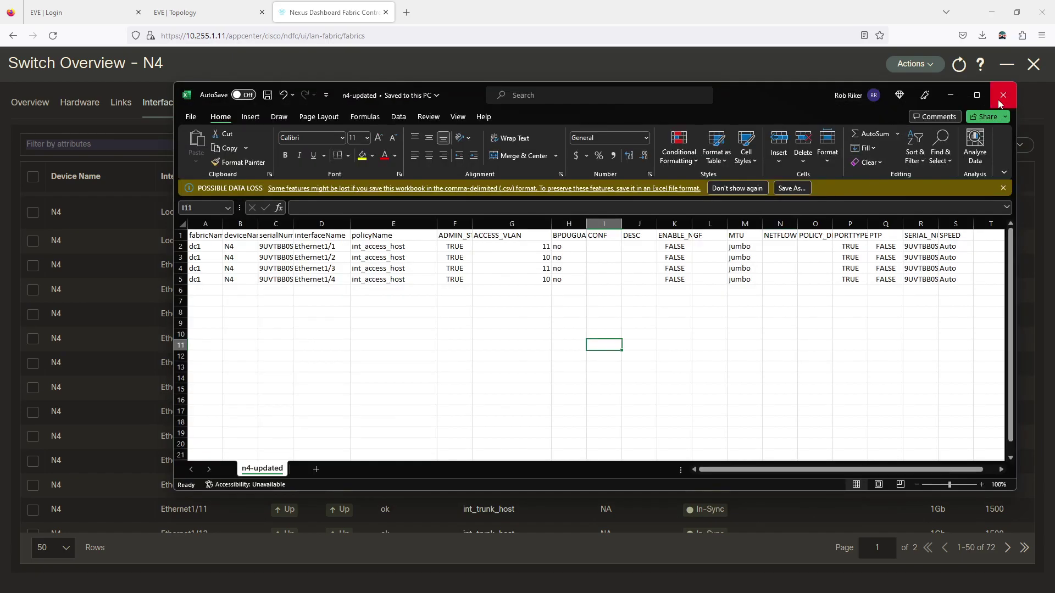
click(1003, 95)
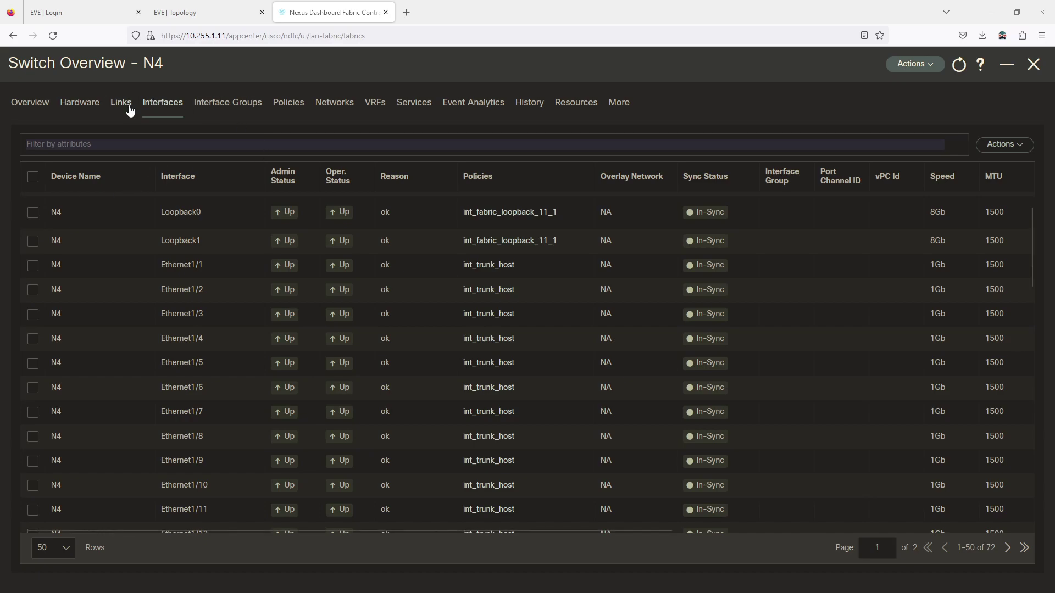
Import n4-updated.csv so N4's Ethernet1/1–1/4 take the int_access_host policy
click(1003, 144)
mouse_move(918, 382)
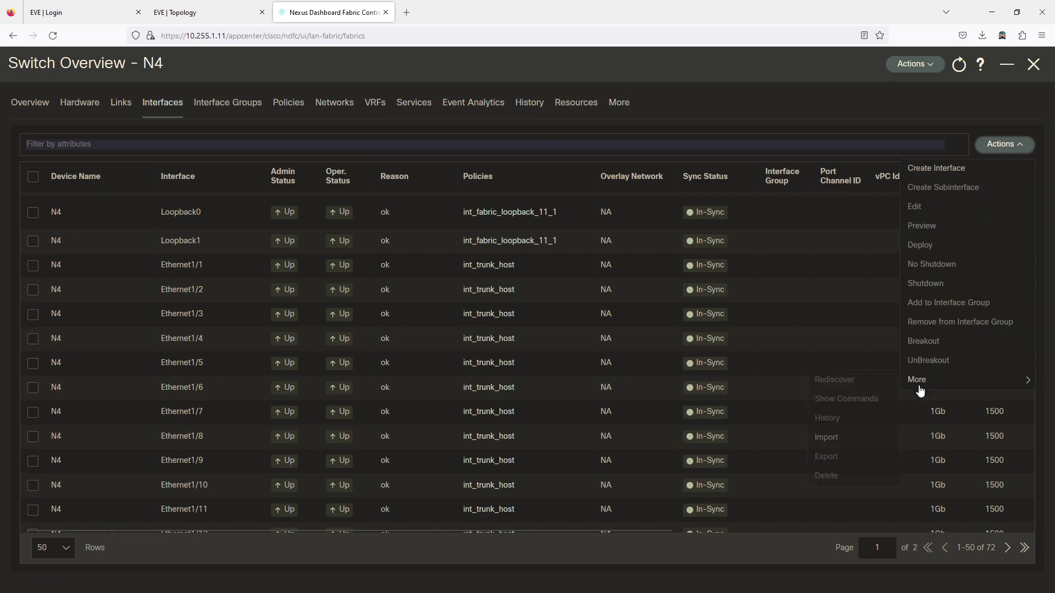
click(825, 438)
click(485, 179)
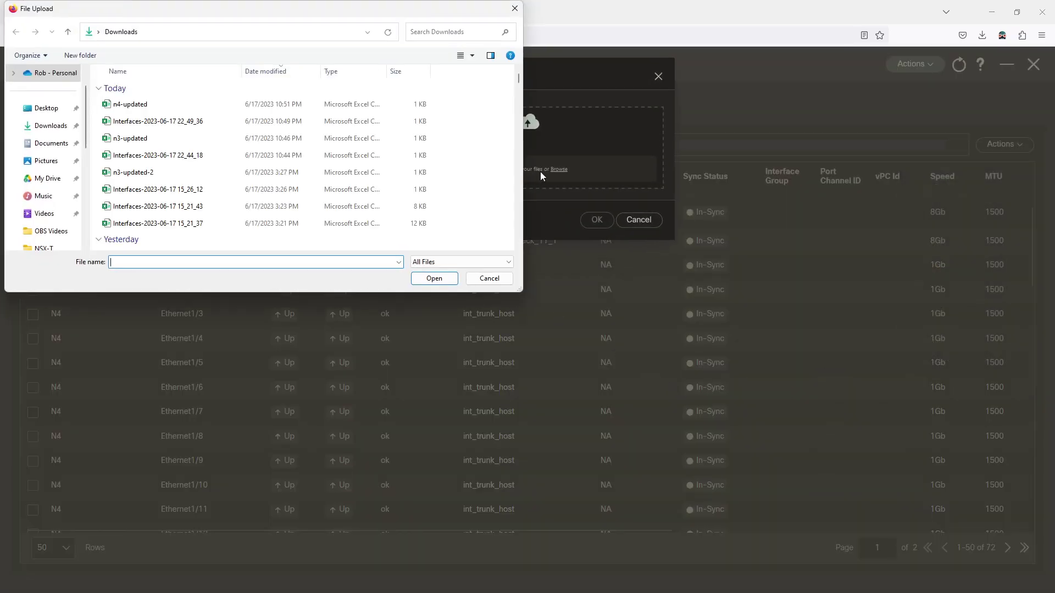
click(220, 105)
click(434, 278)
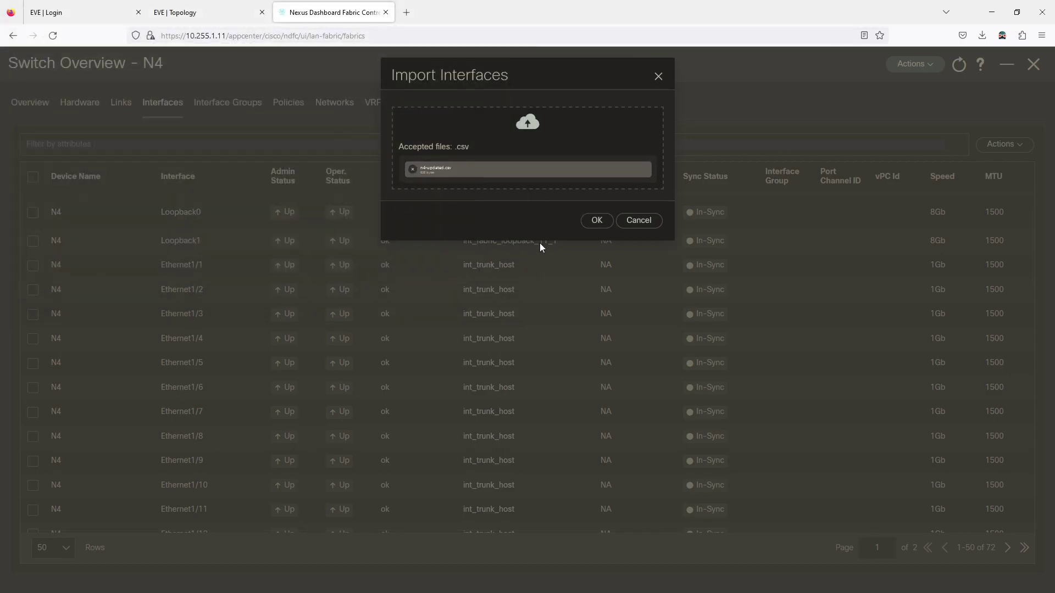
click(598, 221)
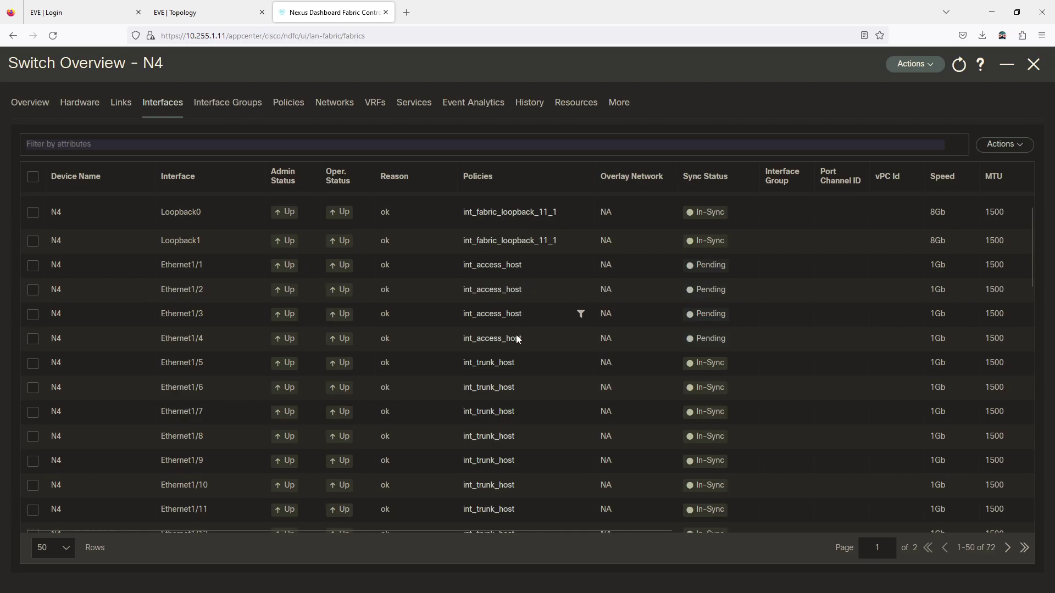
click(1002, 150)
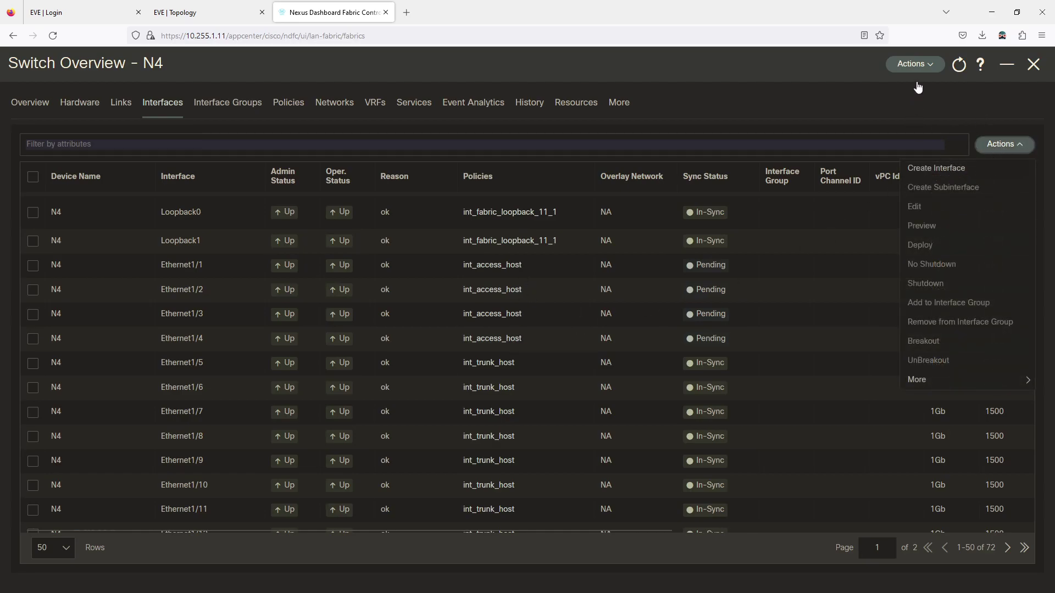
click(915, 64)
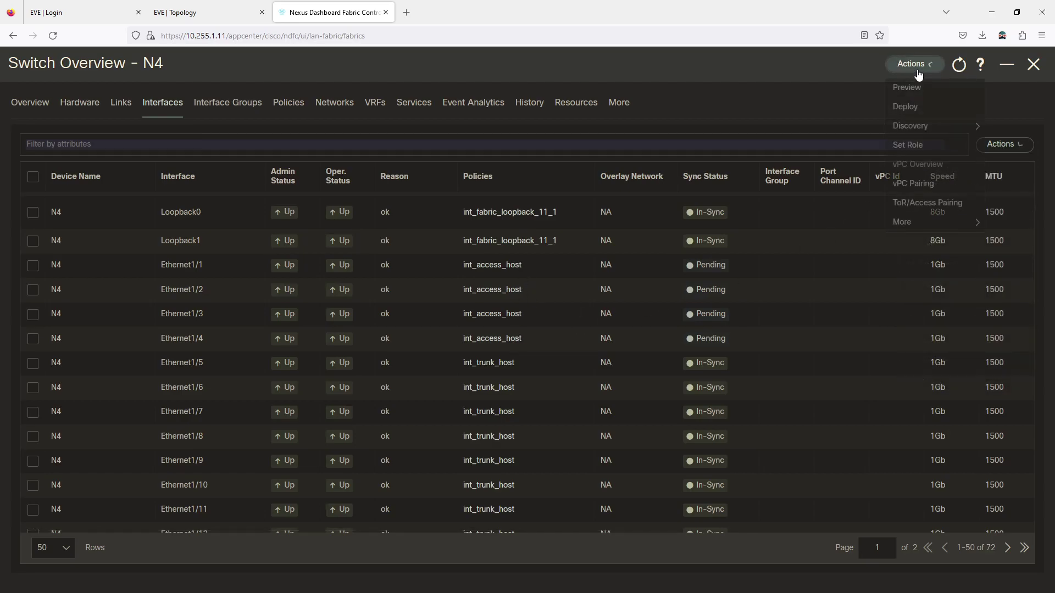
Review the 41 pending config lines and deploy them to N4
click(904, 109)
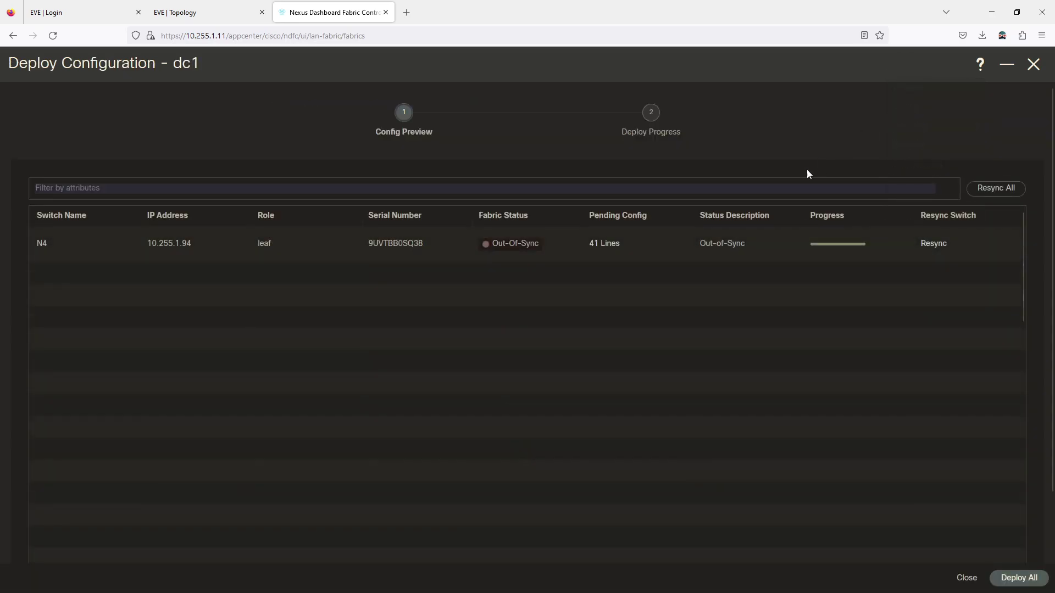
click(605, 244)
scroll(153, 273, down, 3)
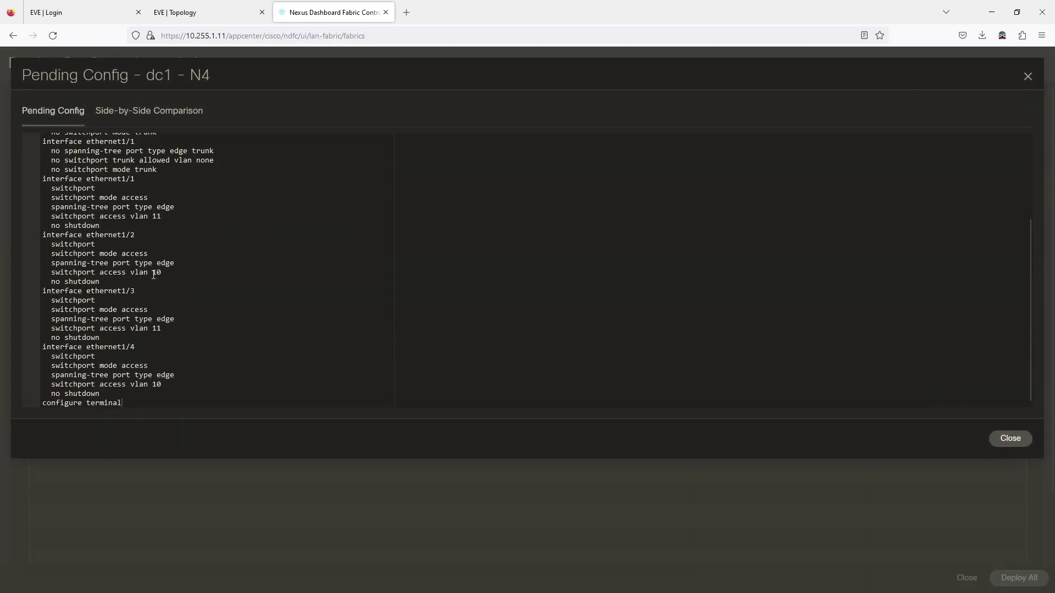
click(1011, 438)
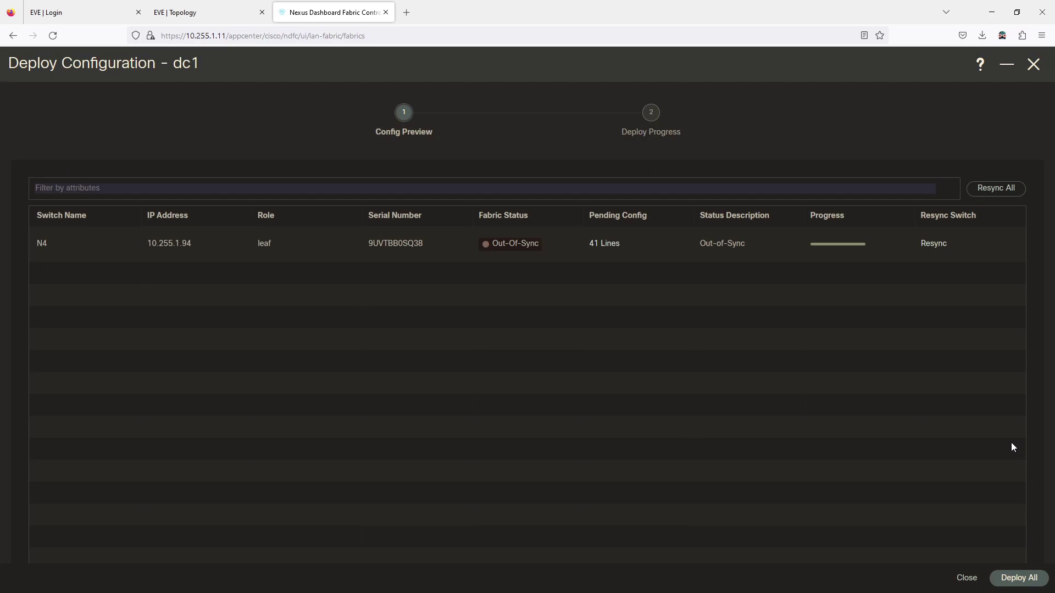
click(1024, 579)
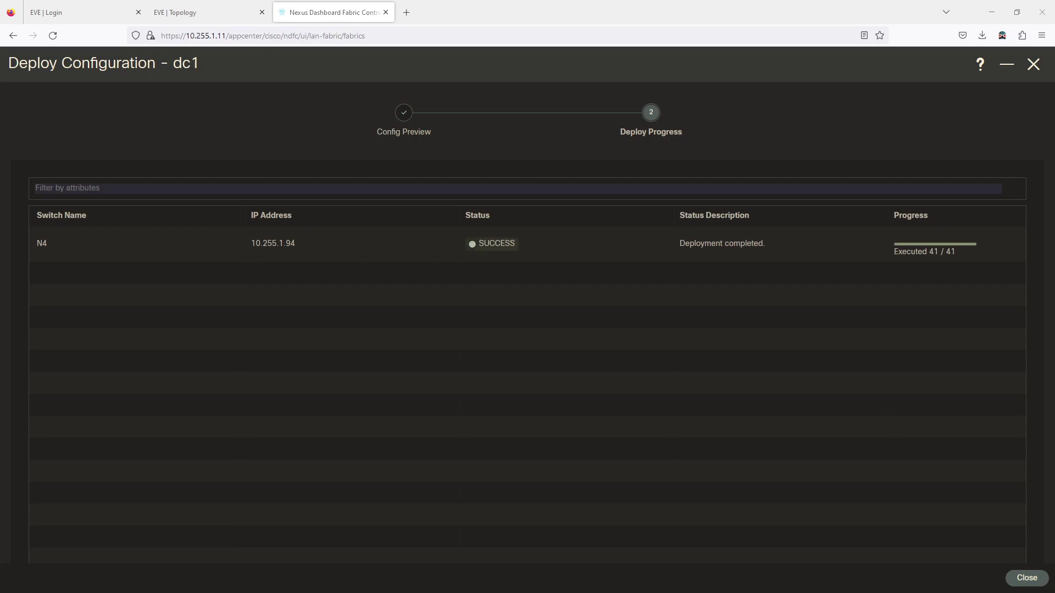
click(1024, 578)
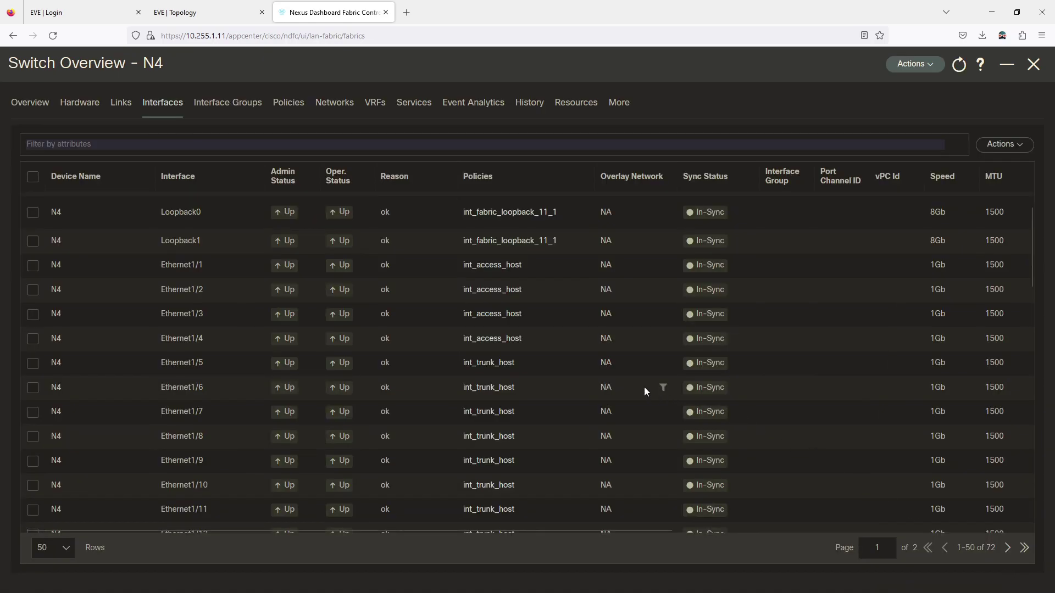
Rerun show mac address-table dynamic on N3 and check the nve1 entry for MAC 0040
click(208, 14)
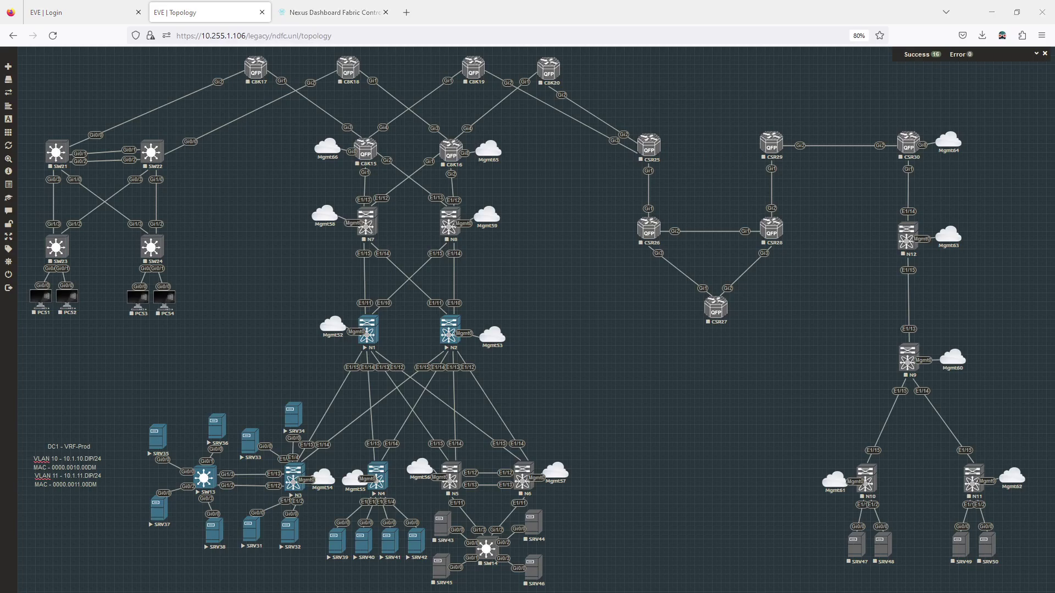
key(alt+Tab)
click(123, 80)
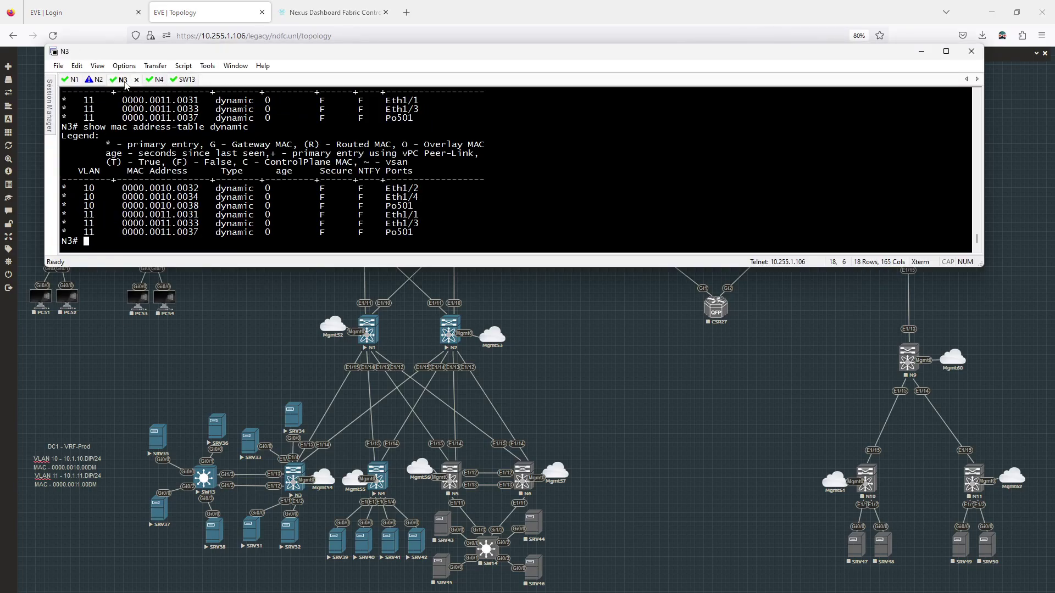
key(Up)
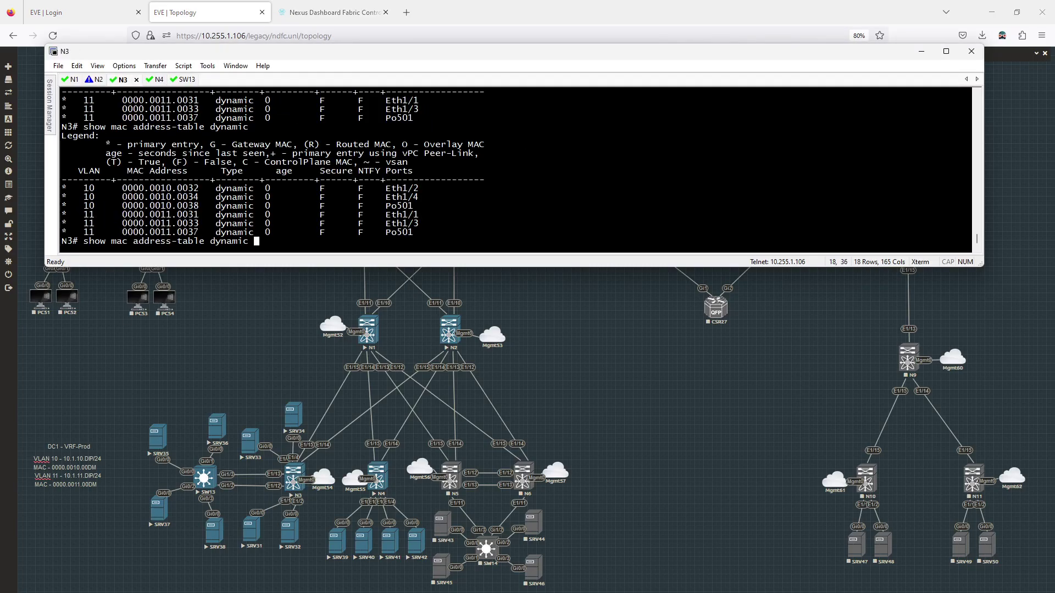
key(Return)
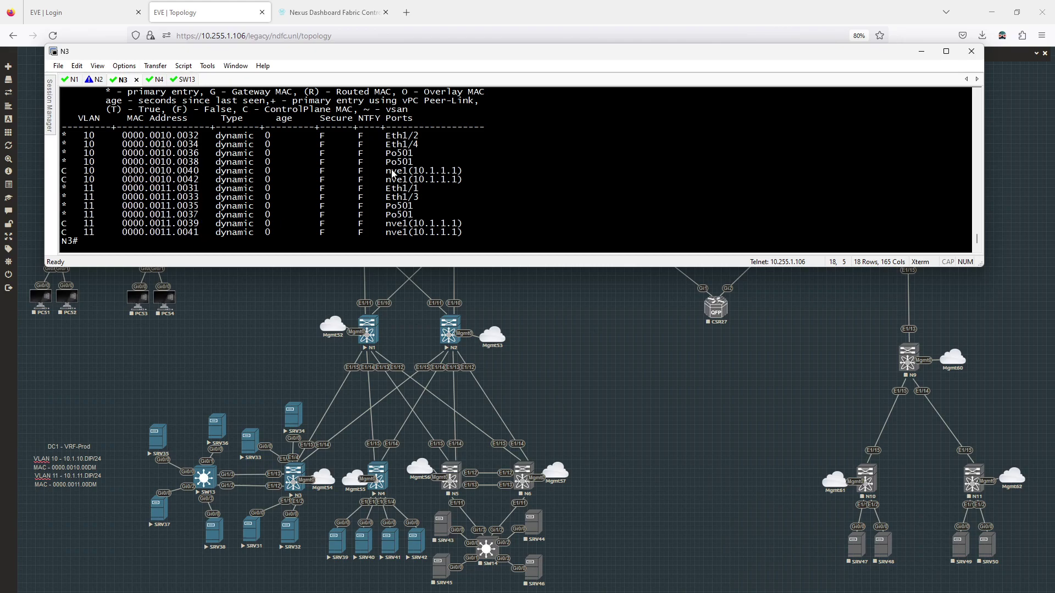
drag(391, 171, 465, 175)
click(467, 182)
From SRV31, ping 10.1.11.39 and then 10.1.10.40
key(alt+Tab)
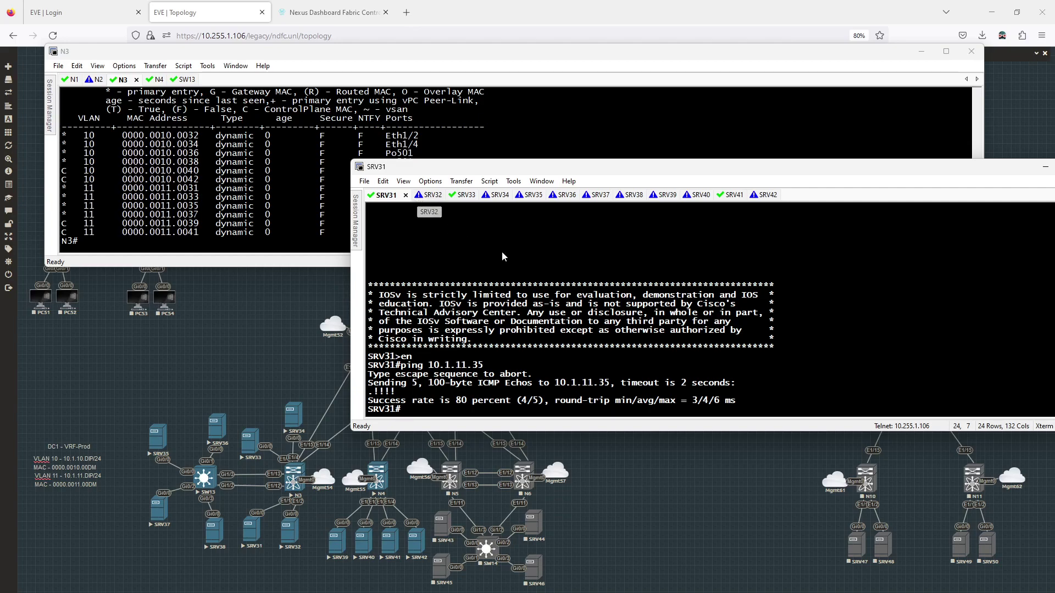
key(Up)
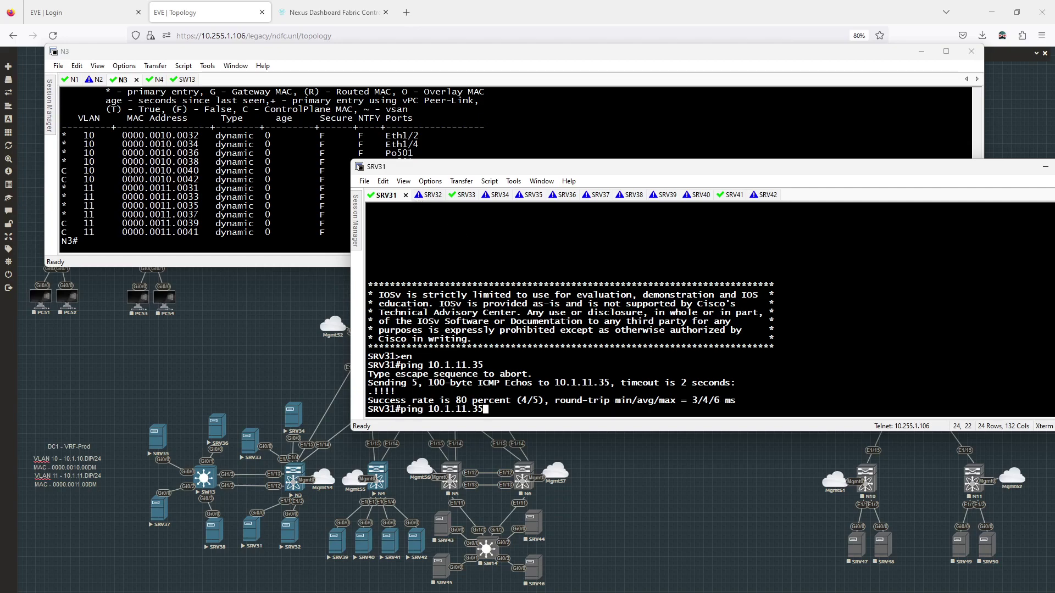
key(BackSpace)
text(9)
key(Return)
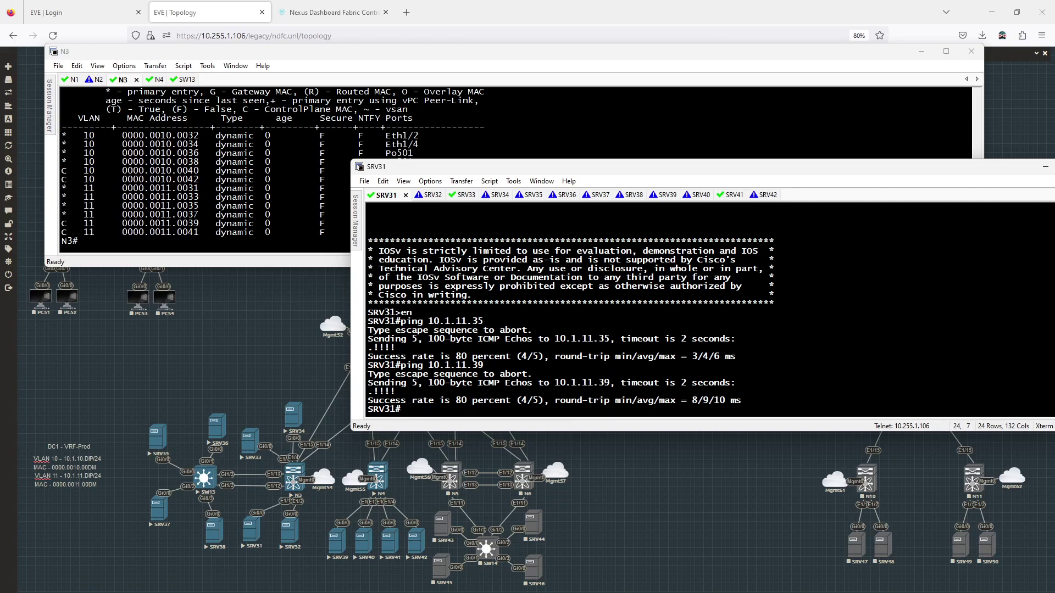
key(Up)
key(BackSpace)
key(BackSpace)
text(40)
key(Left)
key(Left)
key(Left)
key(BackSpace)
text(0)
key(Return)
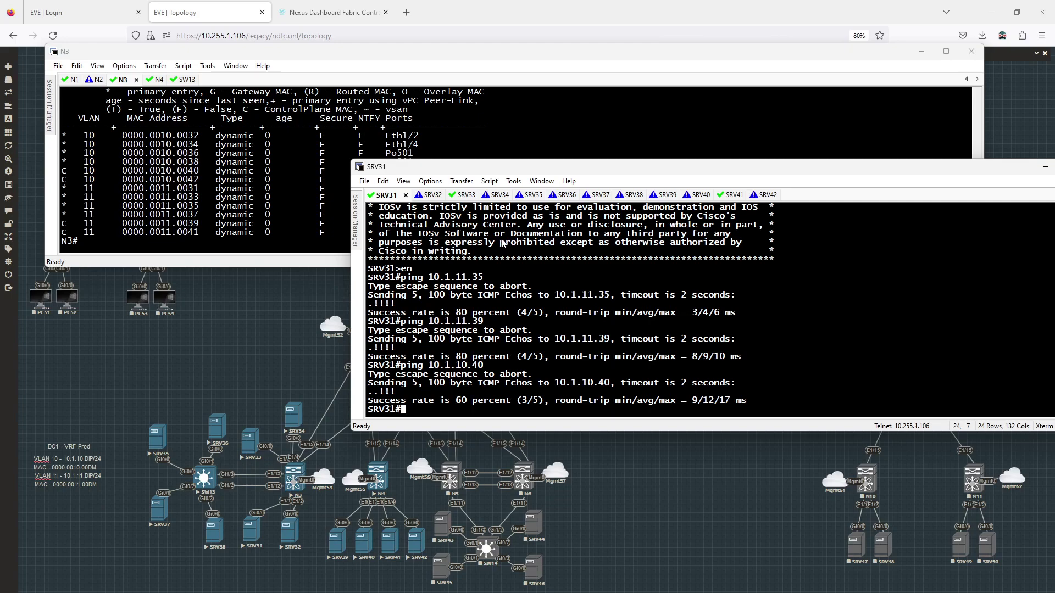
Log in to N4 as admin and show its dynamic MAC address table
click(247, 201)
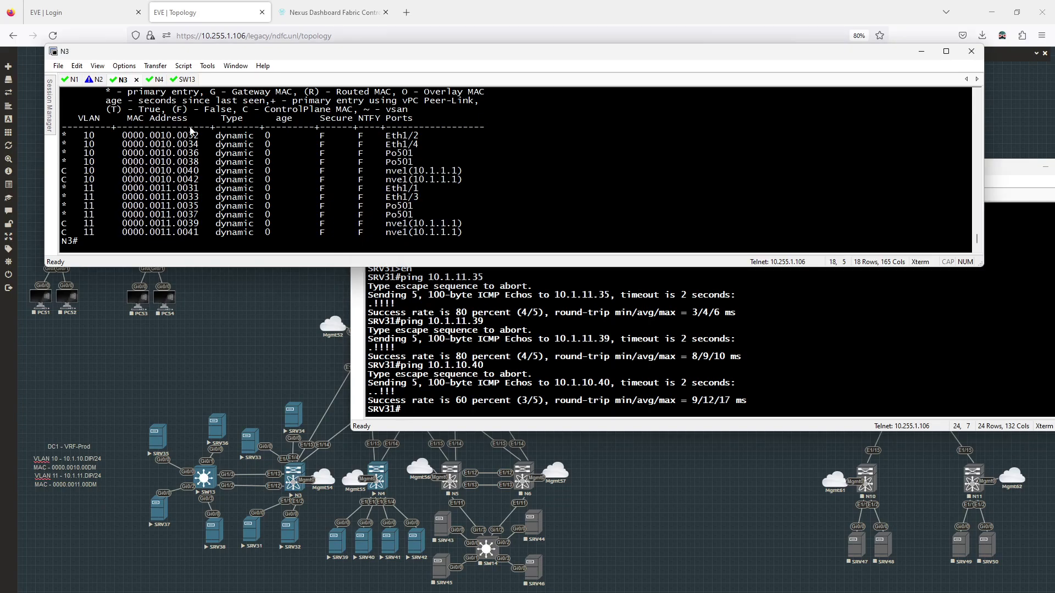
click(156, 82)
text(admin)
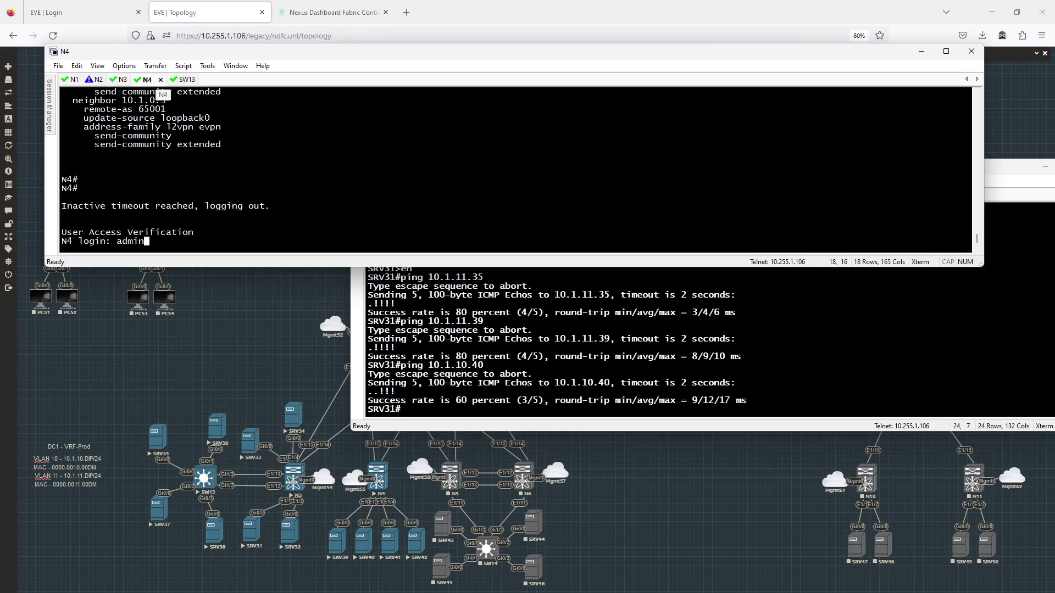
key(Return)
key(Return)
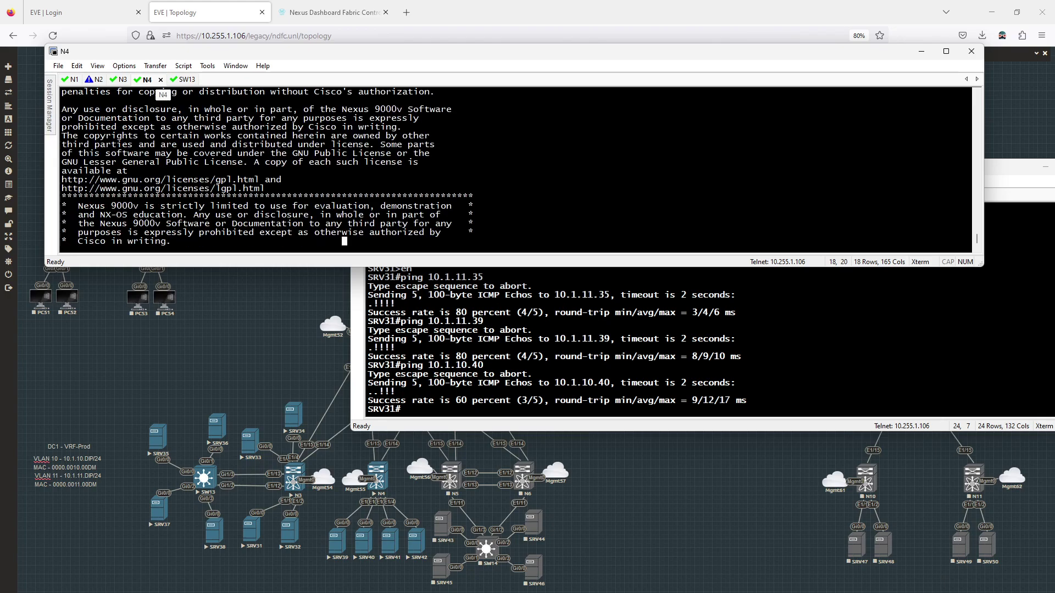
text(show mac address-table dynamic)
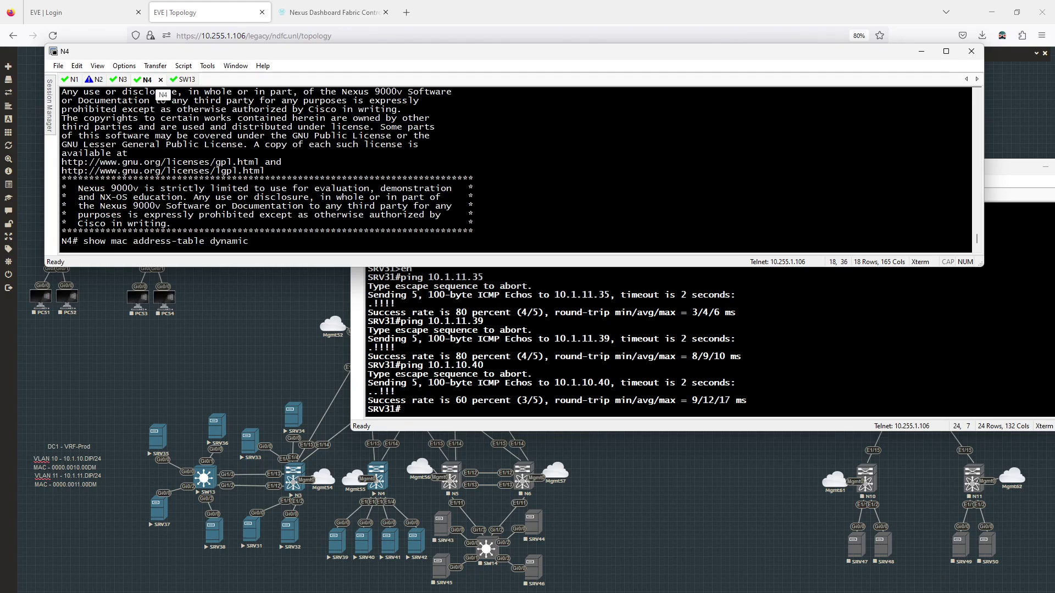
key(Return)
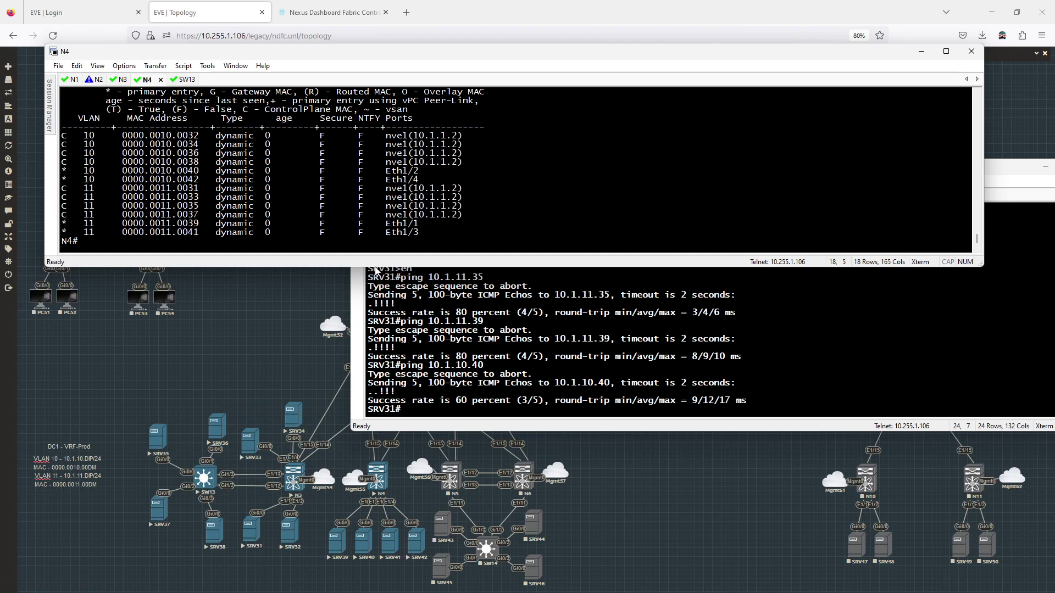
Enlarge the terminal and show N4's dc1-vrf-prod IPv4 unicast BGP table
drag(376, 268, 366, 427)
text(show bgp vr)
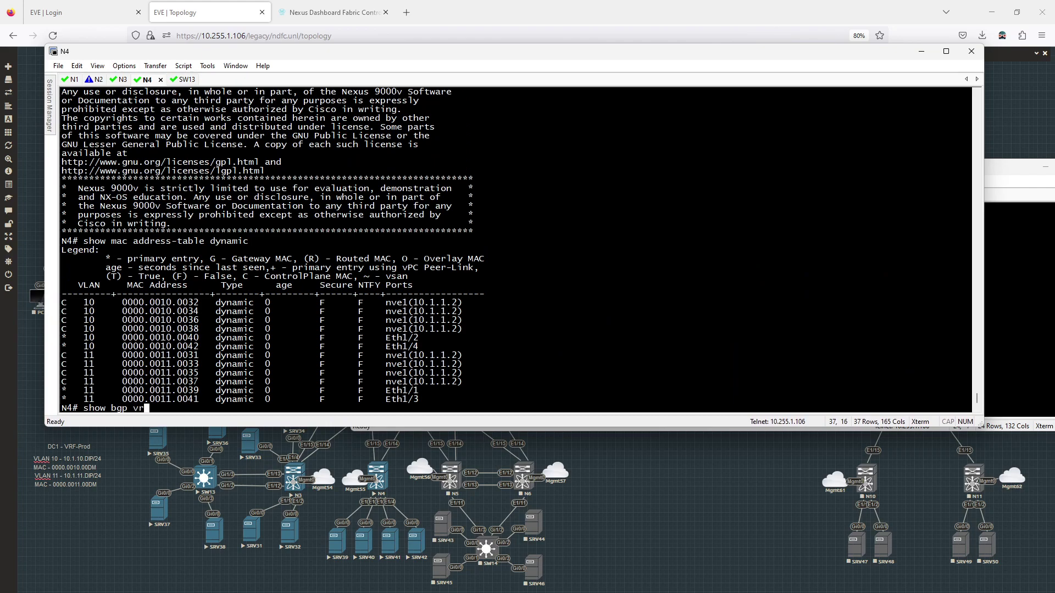
text(f dc1-vrf-prod ipv4 unicast)
key(Return)
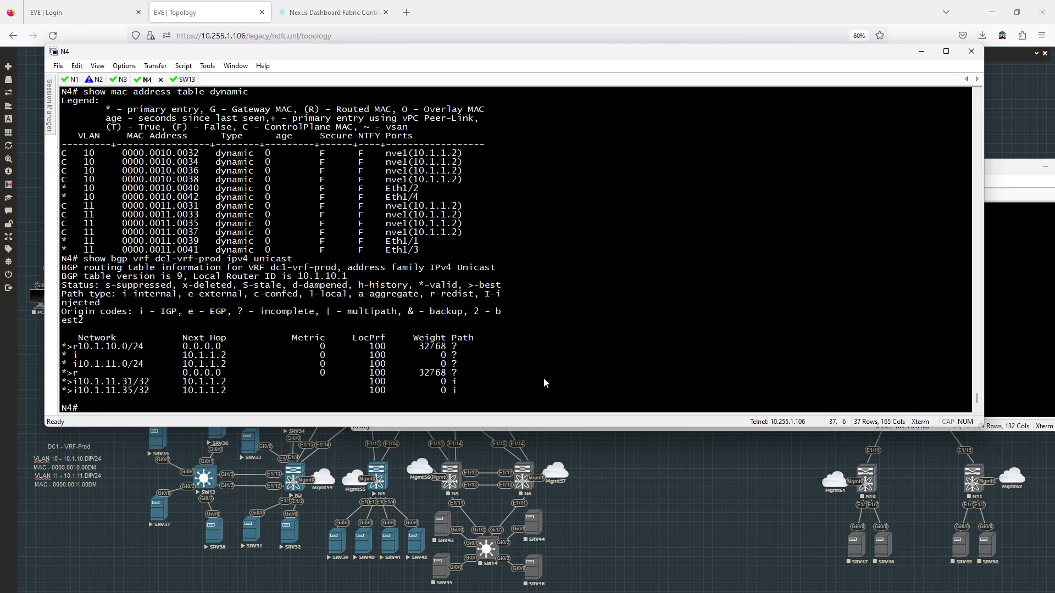
text(show bgp l2vpn evpn)
Run show bgp l2vpn evpn on N4 and highlight the L2VNI 2000 label and 10.1.11.35 route
key(Return)
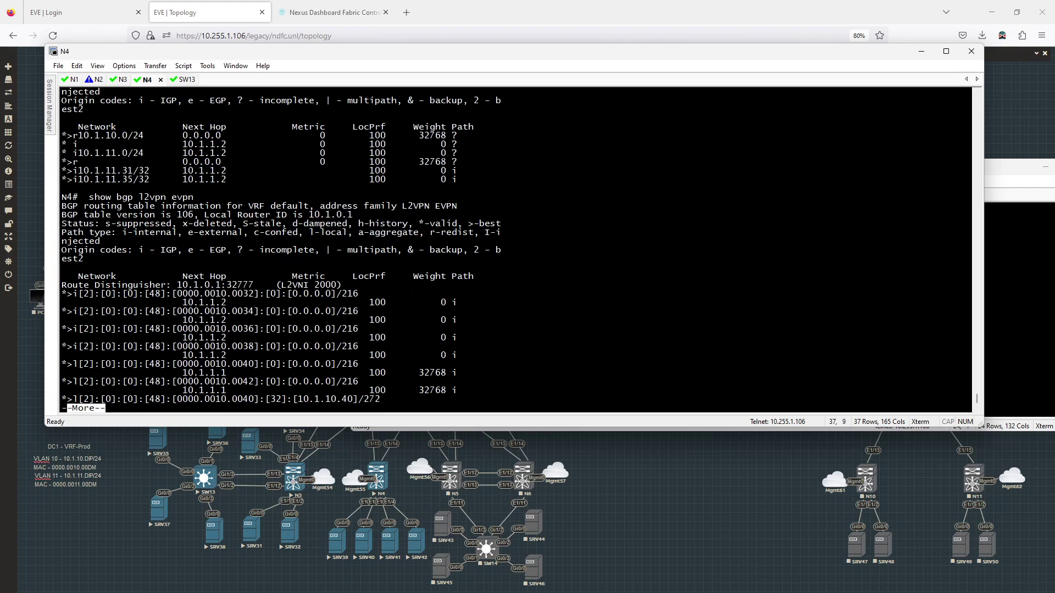
key(space)
key(space)
key(space)
key(space)
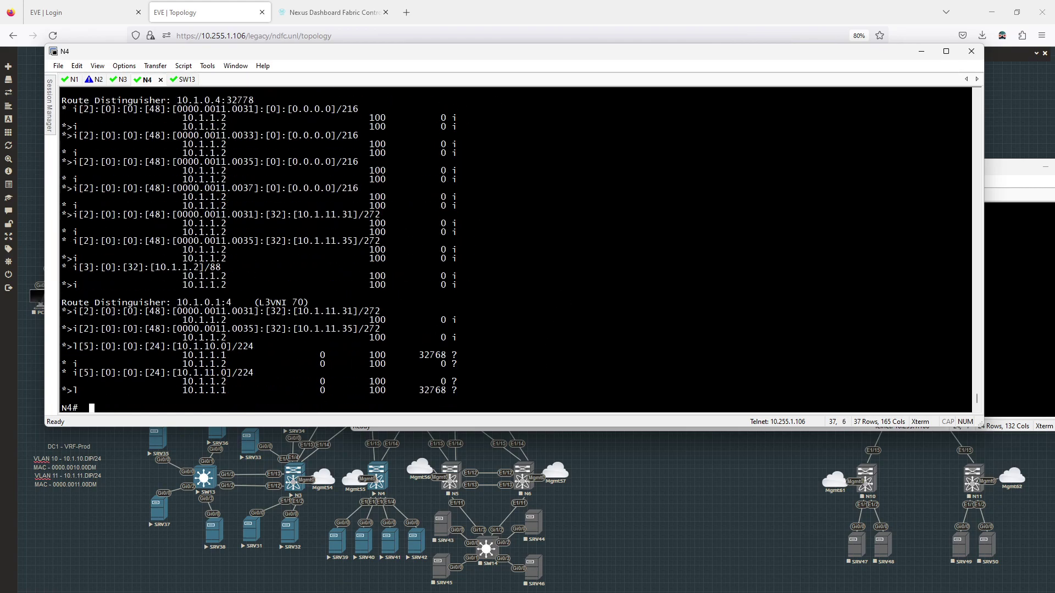
scroll(421, 308, up, 10)
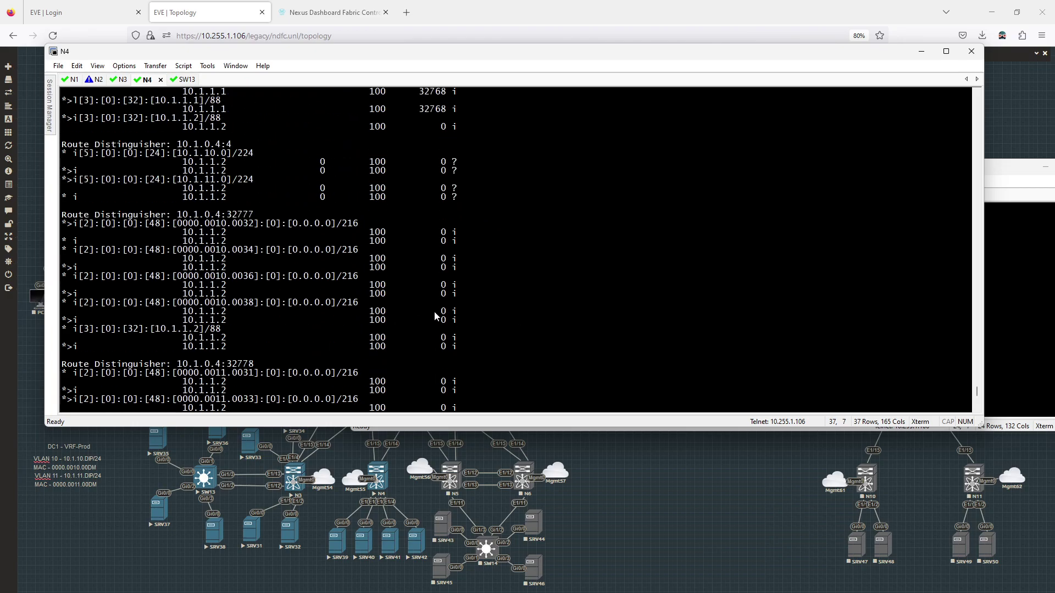
scroll(433, 308, up, 10)
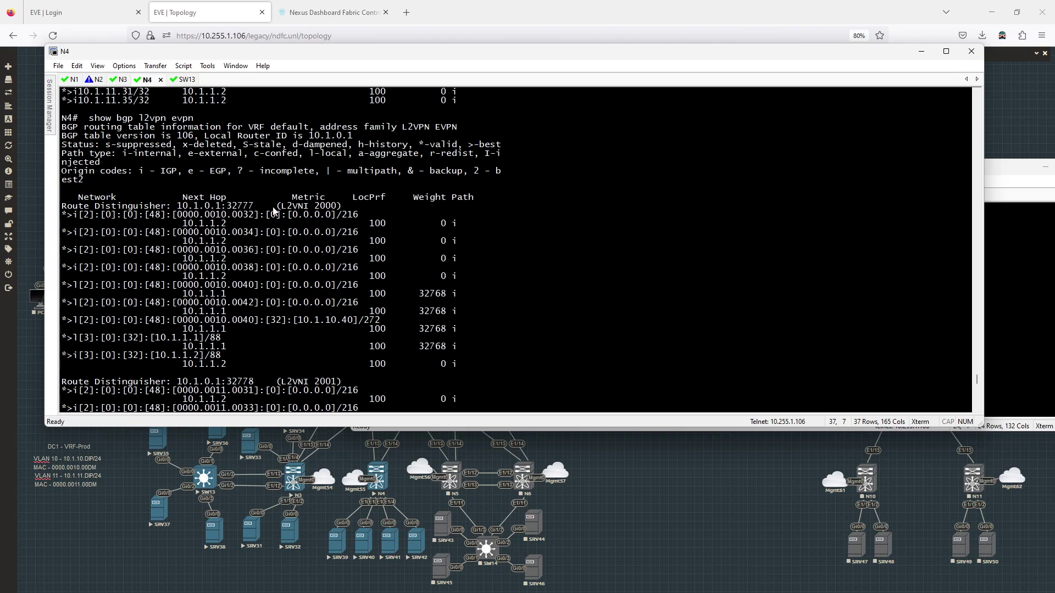
drag(278, 207, 342, 211)
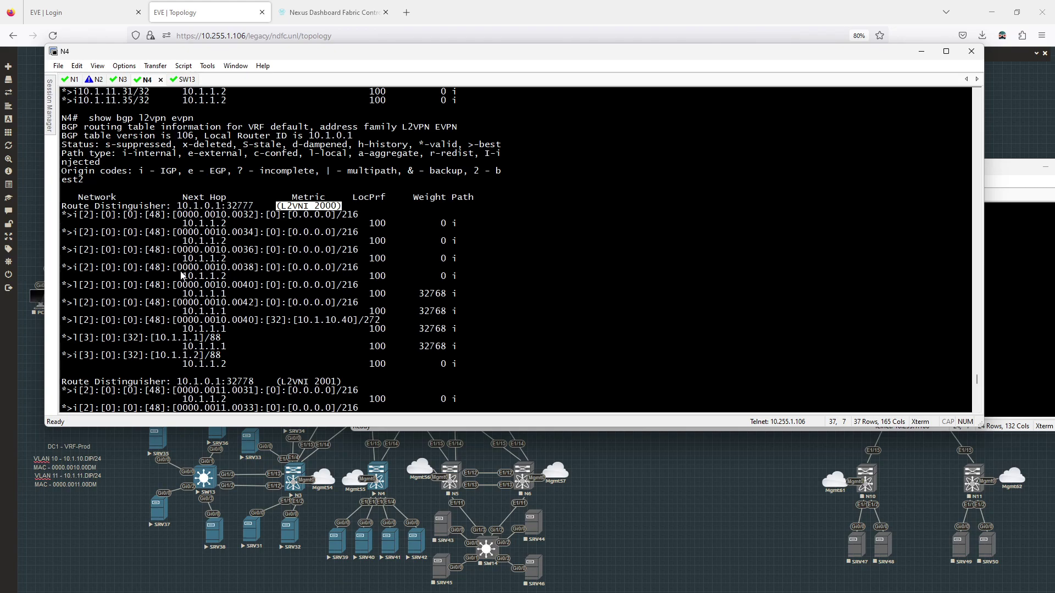
scroll(195, 261, down, 8)
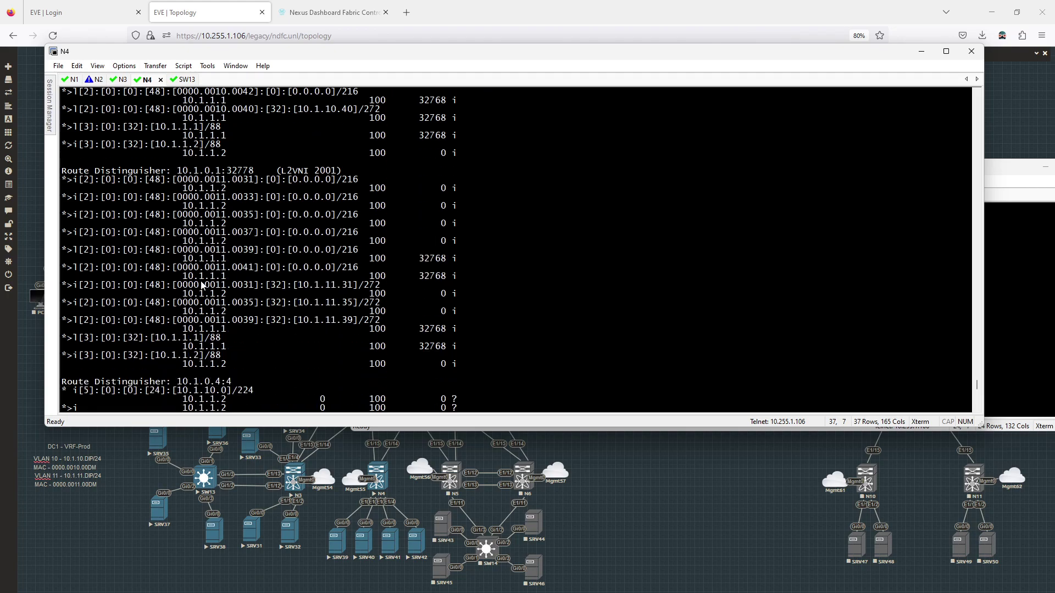
drag(299, 307, 367, 305)
Highlight MAC routes 0000.0010.0032 and 0000.0011.0039 with host 10.1.11.39
scroll(318, 298, up, 7)
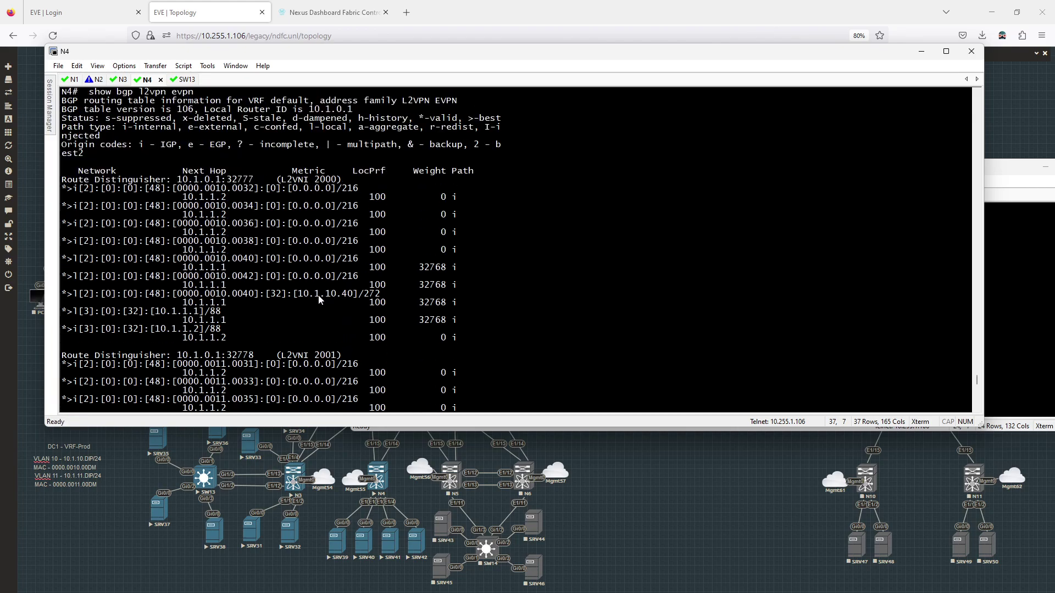
scroll(342, 303, down, 8)
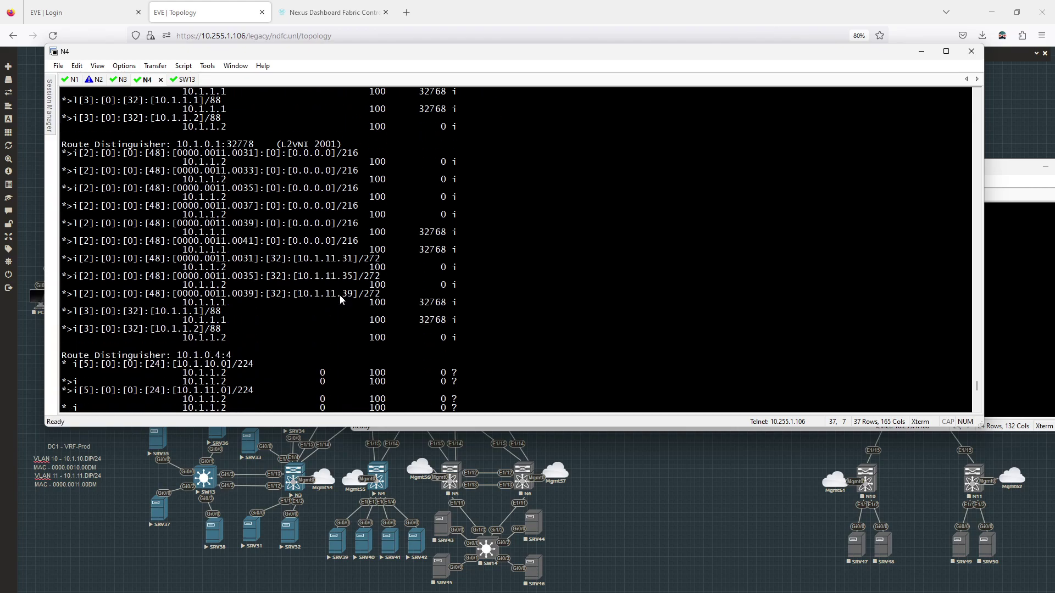
scroll(340, 297, down, 9)
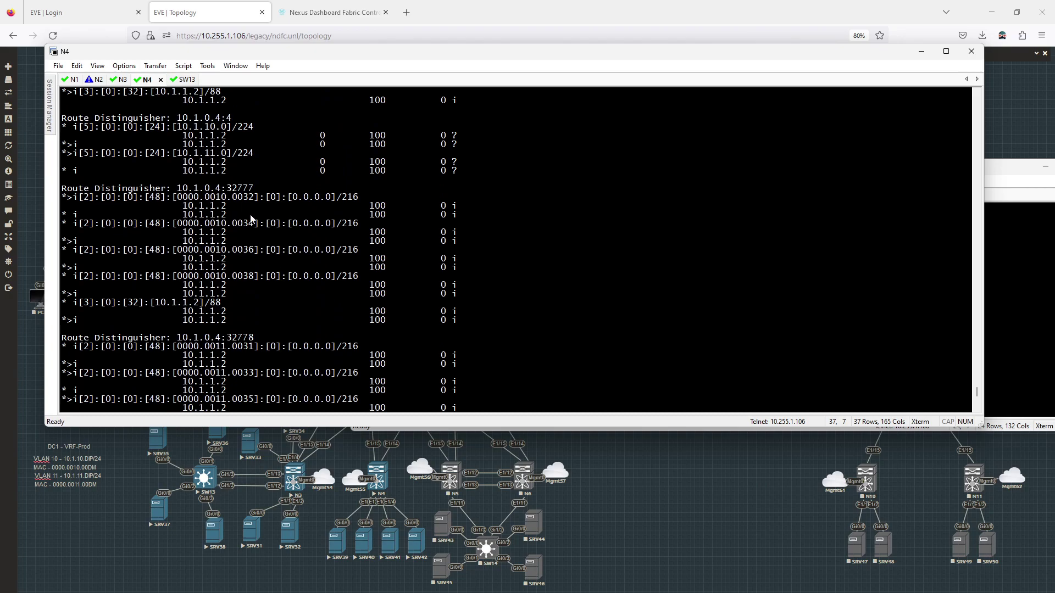
drag(175, 198, 264, 202)
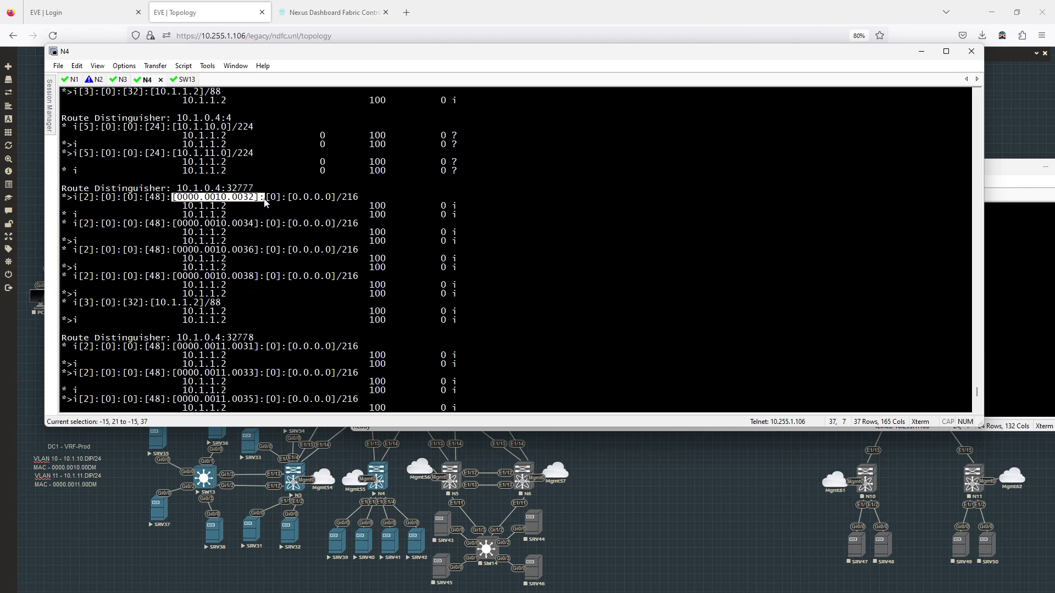
scroll(259, 206, up, 8)
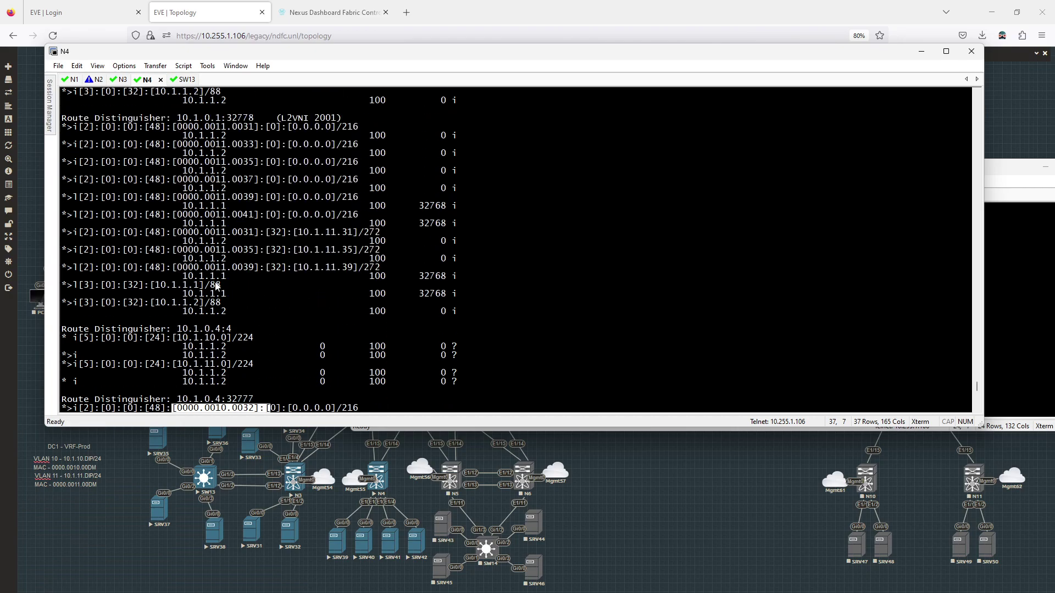
drag(173, 268, 369, 267)
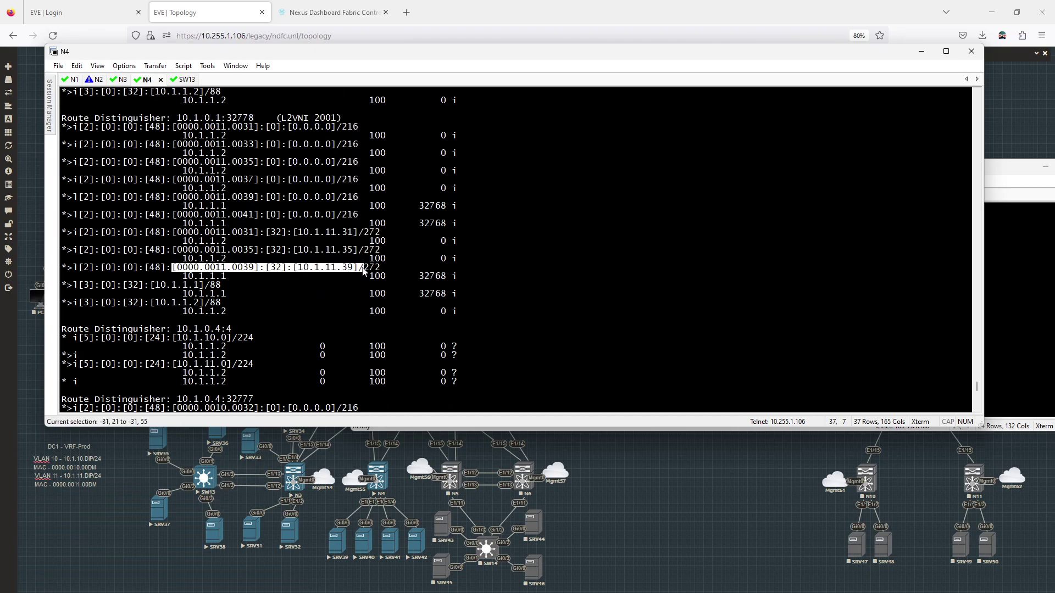
click(330, 298)
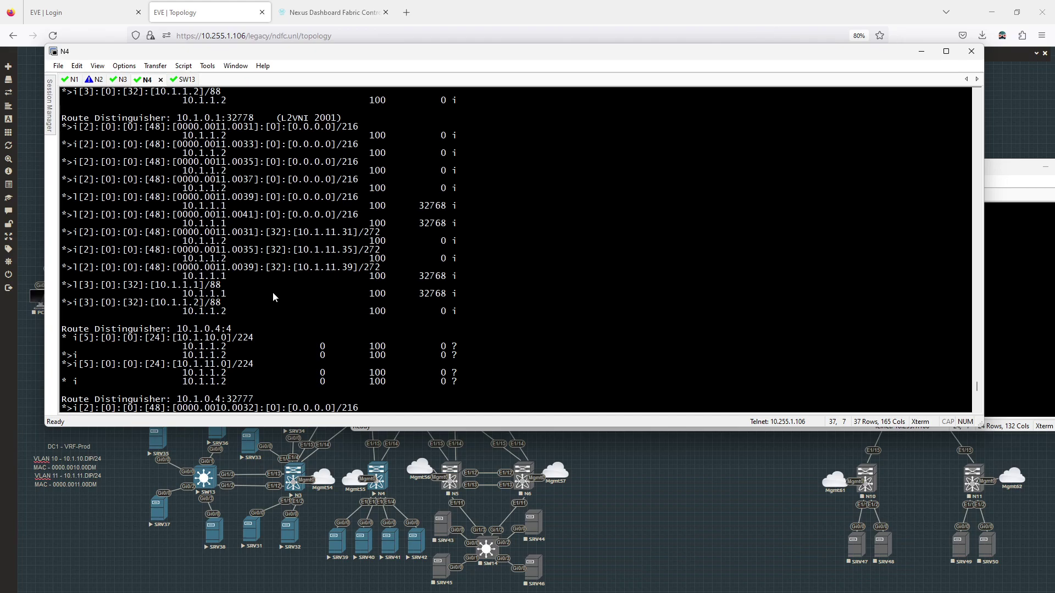
drag(173, 268, 307, 270)
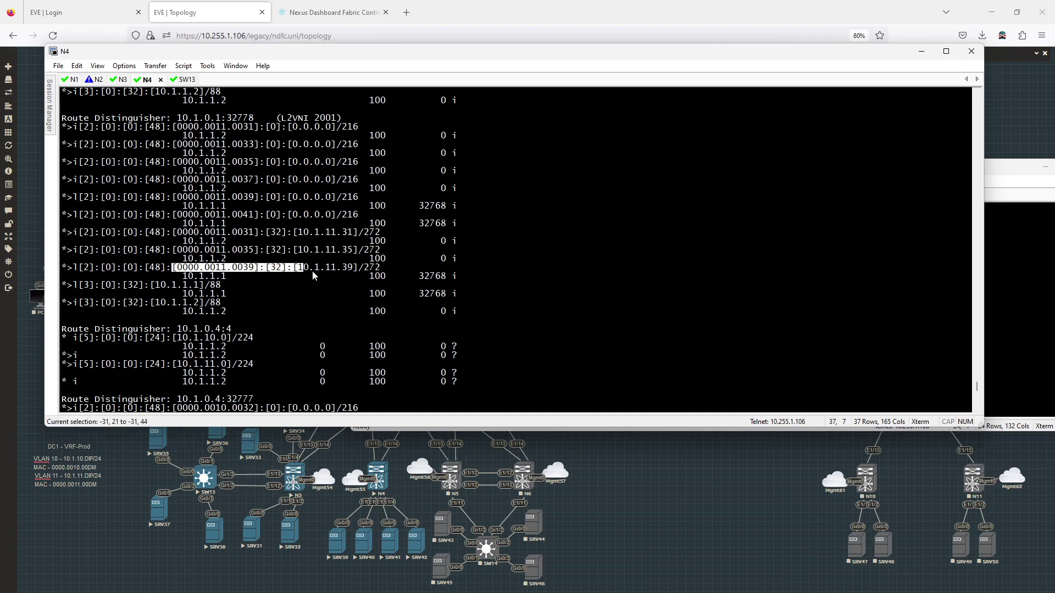
click(242, 270)
drag(183, 269, 362, 275)
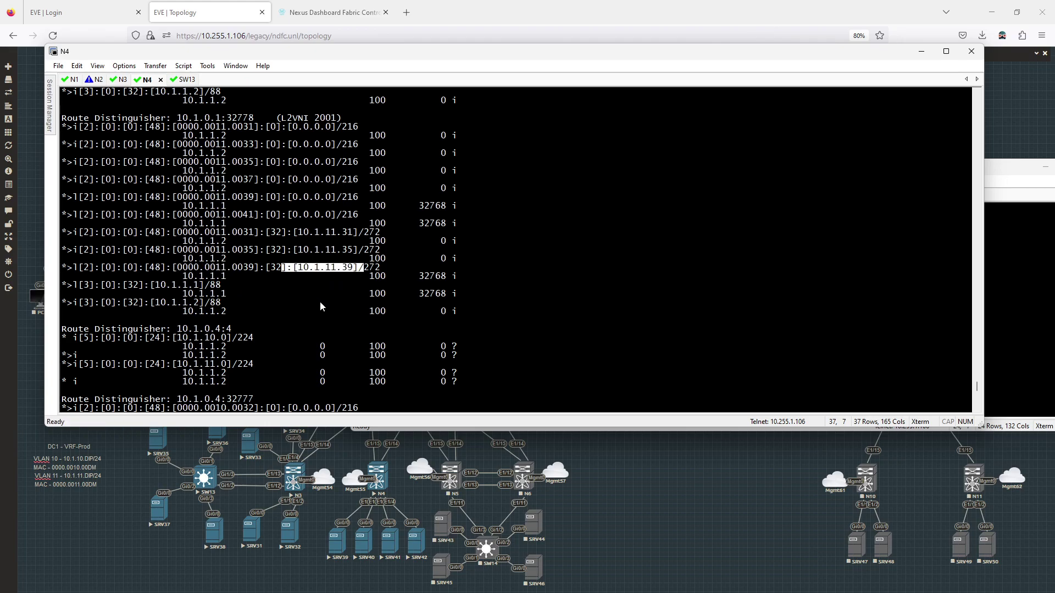
Highlight the type-5 prefix routes for 10.1.10.0/24 and 10.1.11.0/24
scroll(316, 305, down, 4)
drag(172, 303, 258, 303)
scroll(264, 311, down, 5)
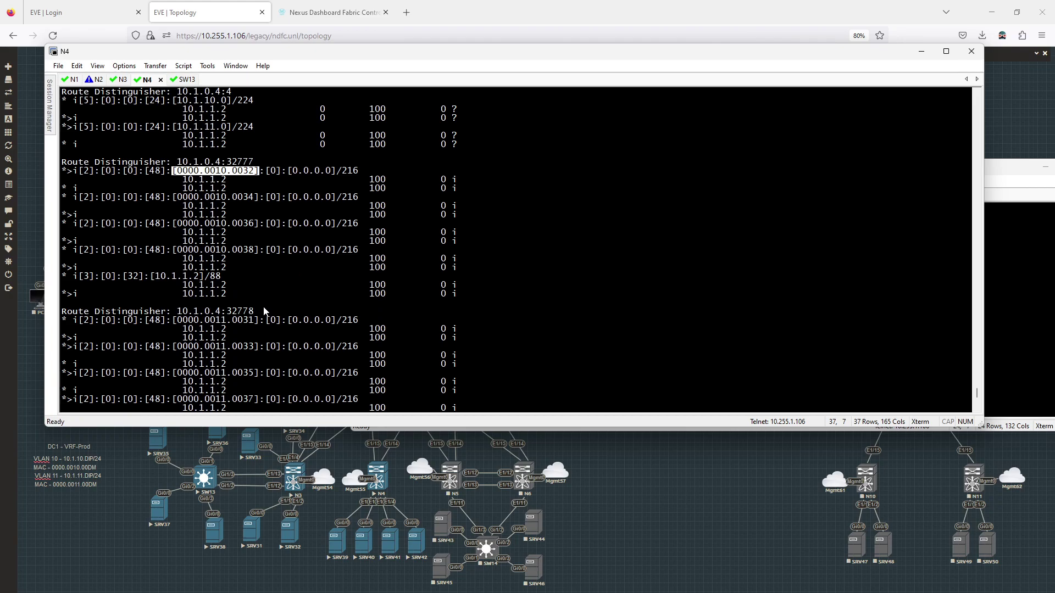
scroll(264, 311, down, 3)
drag(172, 238, 264, 253)
click(227, 267)
drag(177, 277, 270, 270)
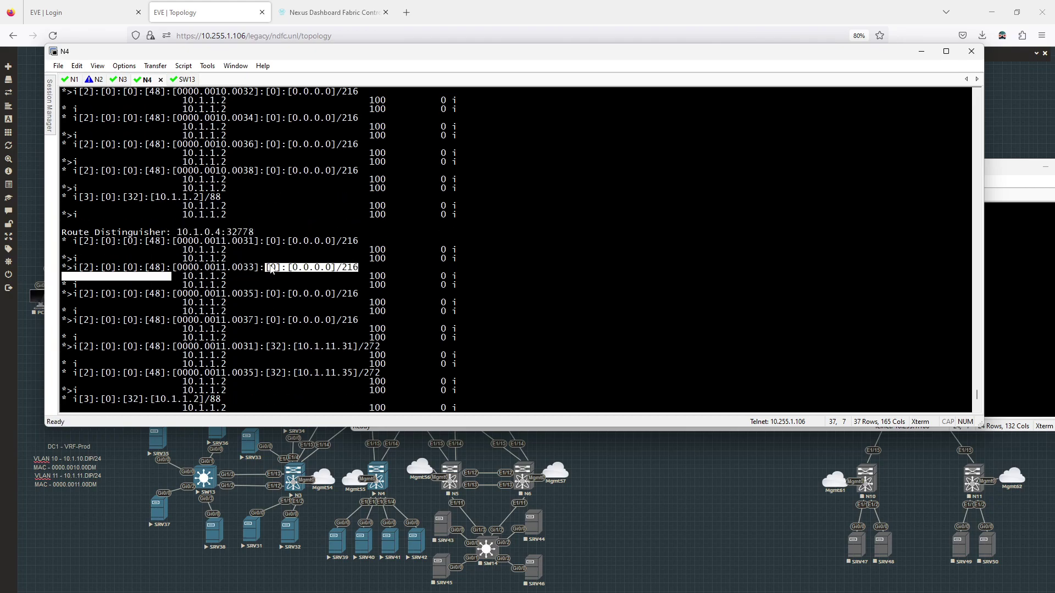
scroll(266, 288, down, 5)
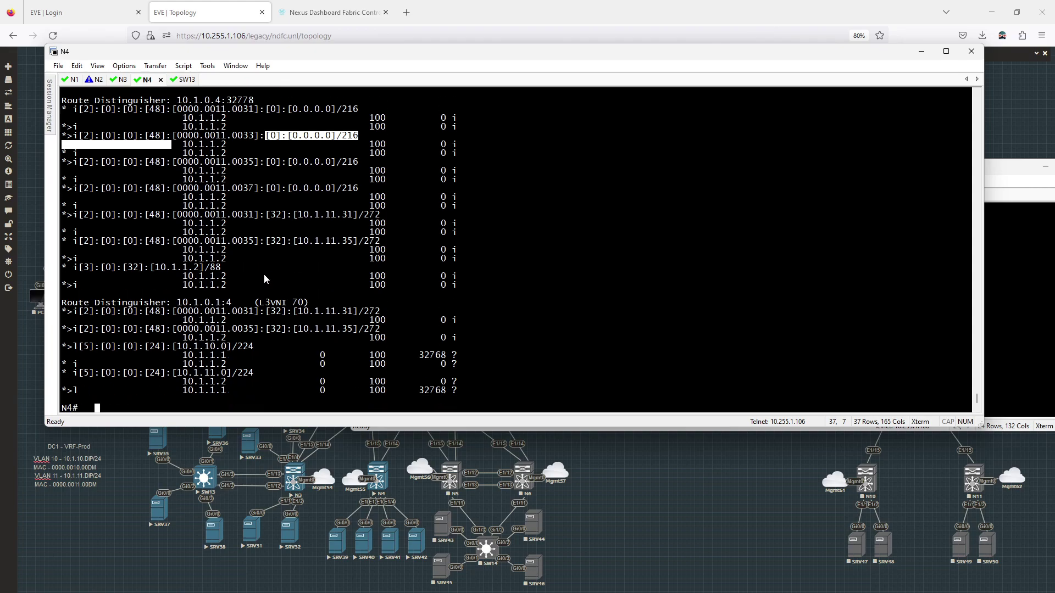
click(259, 334)
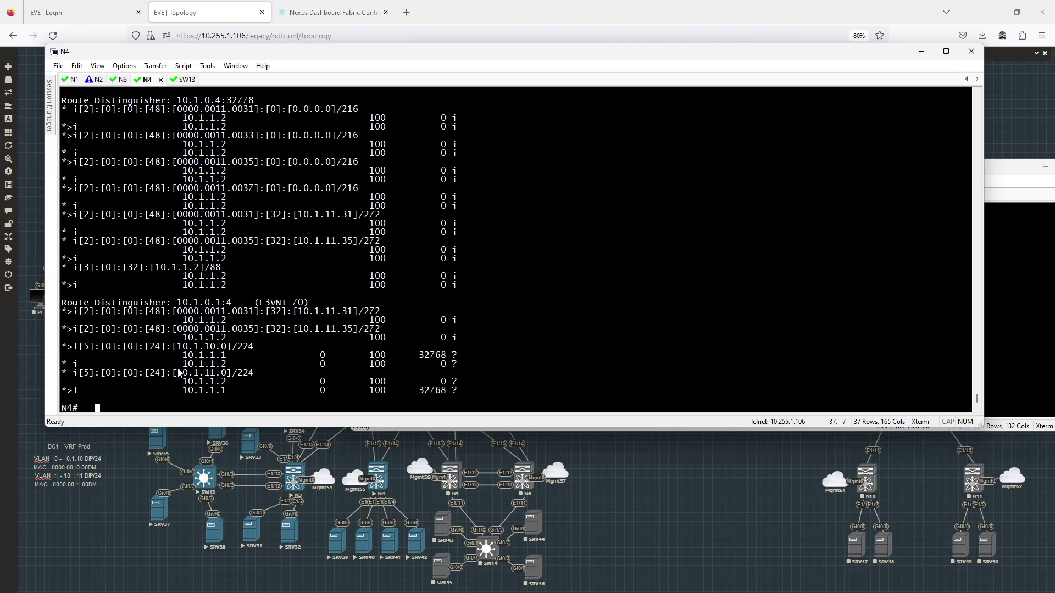
drag(179, 373, 231, 373)
drag(177, 346, 232, 347)
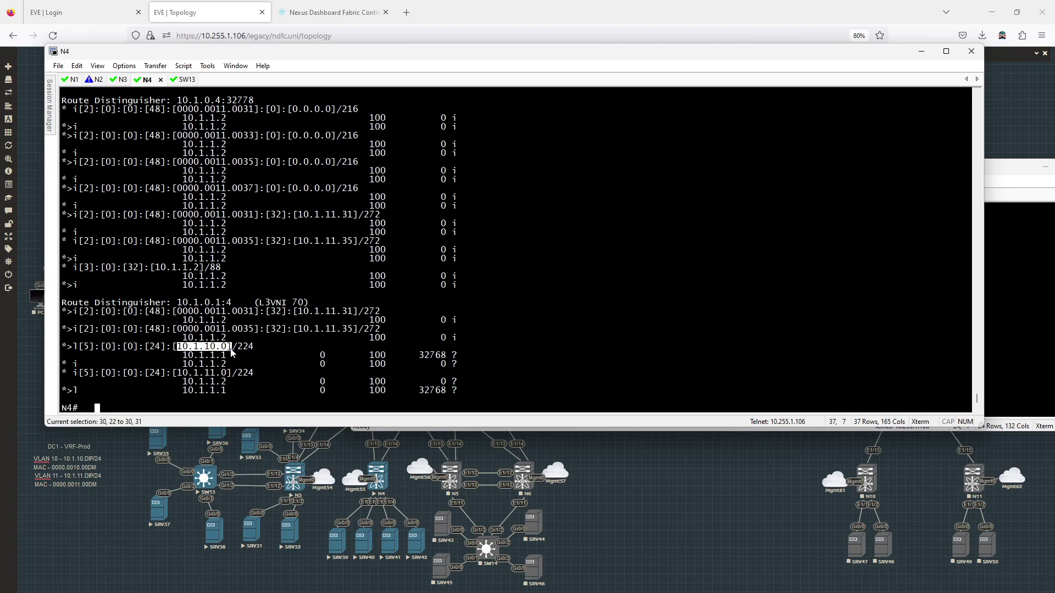
click(281, 357)
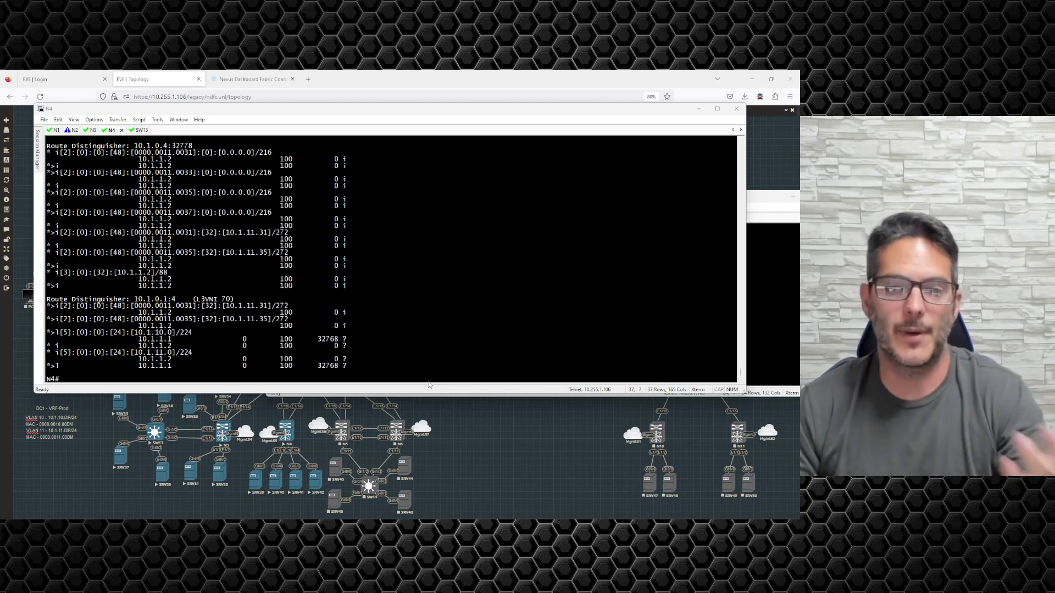
Display N4's full running configuration with show run
click(387, 306)
text(show run)
key(Return)
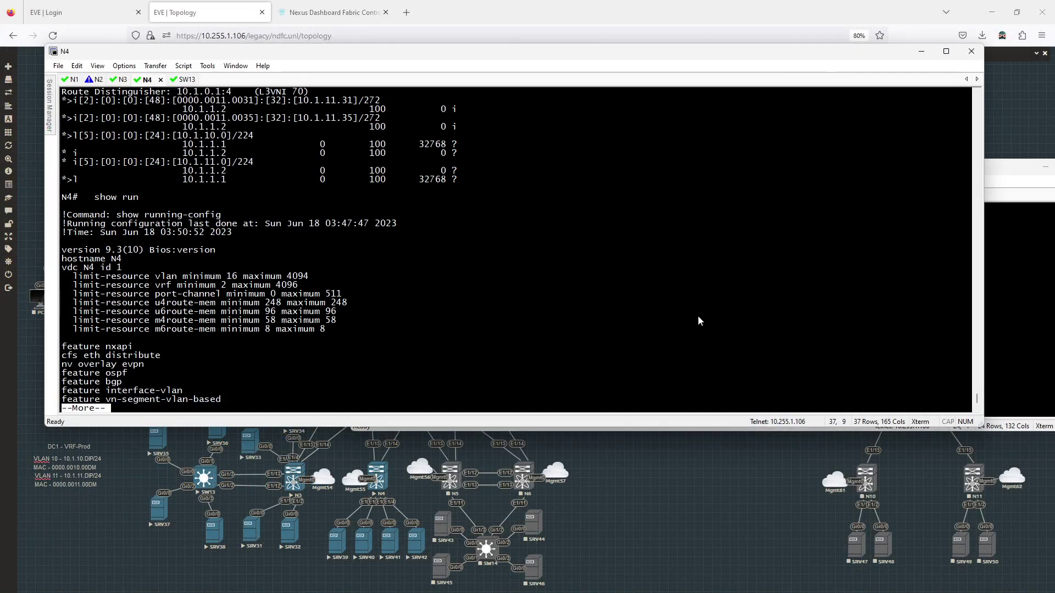
key(space)
key(space)
key(space)
key(space)
key(space)
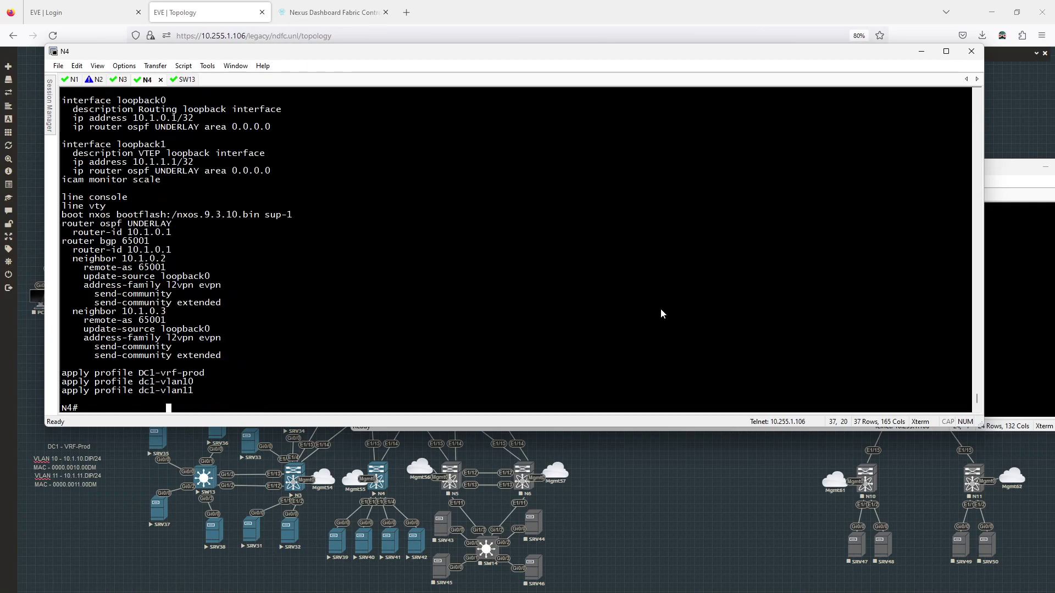
key(BackSpace)
key(BackSpace)
key(BackSpace)
key(BackSpace)
key(BackSpace)
key(BackSpace)
key(BackSpace)
Scroll through the config to review Ethernet1/1–1/3 access VLANs 11/10 and the dc1 profiles
scroll(665, 306, up, 20)
scroll(838, 359, up, 20)
scroll(810, 316, up, 20)
scroll(786, 295, up, 20)
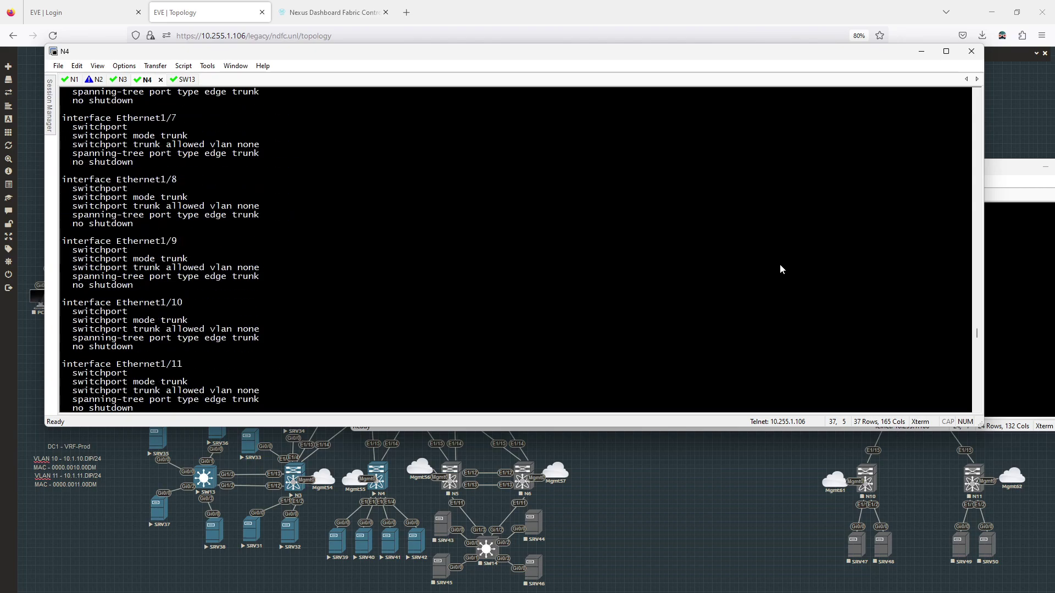
scroll(781, 270, up, 20)
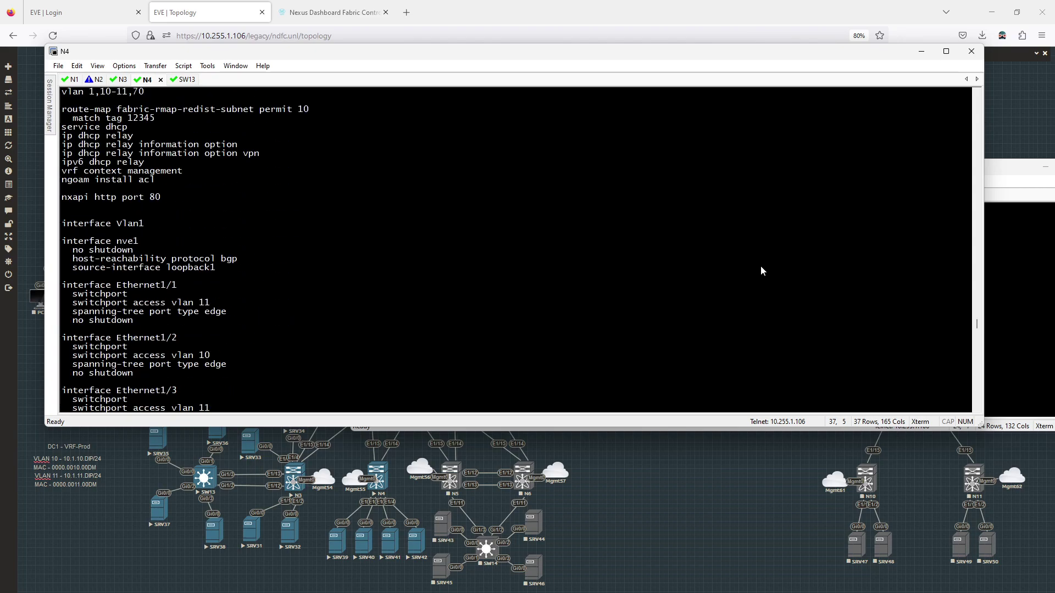
scroll(715, 277, up, 3)
scroll(331, 236, up, 20)
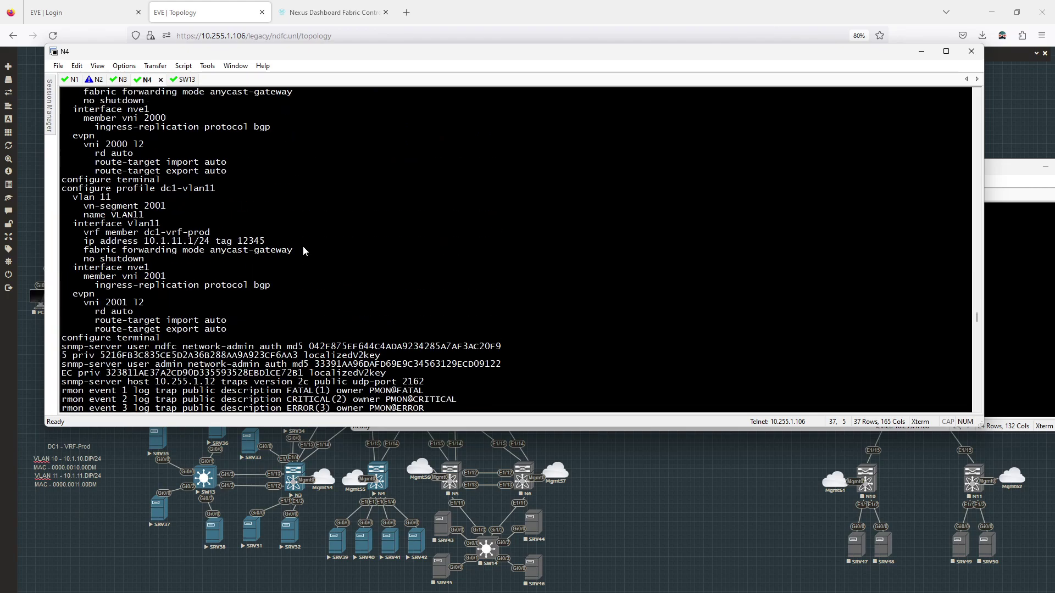
scroll(335, 236, up, 15)
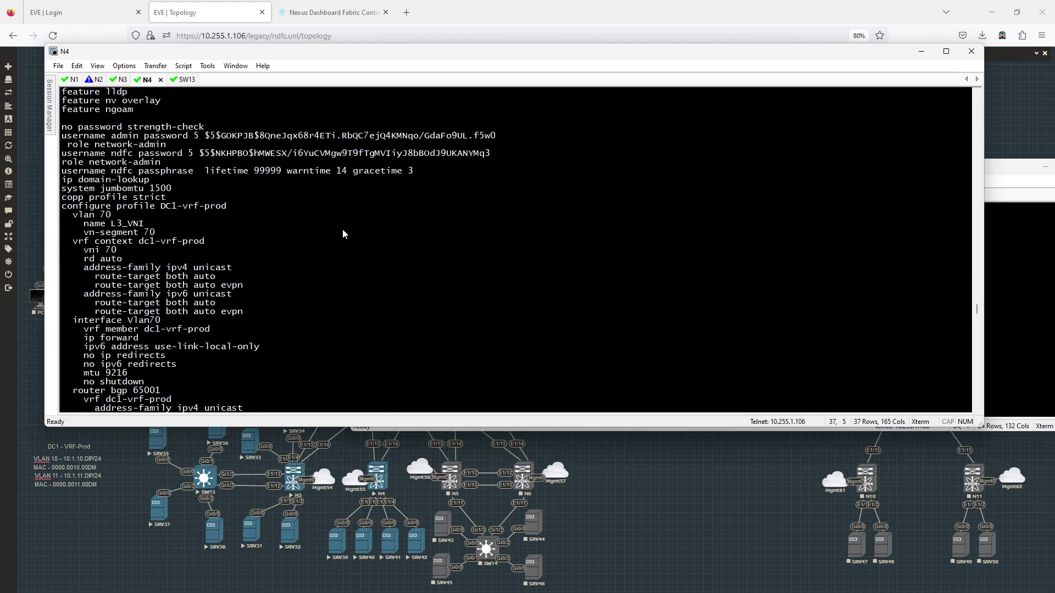
scroll(342, 235, up, 8)
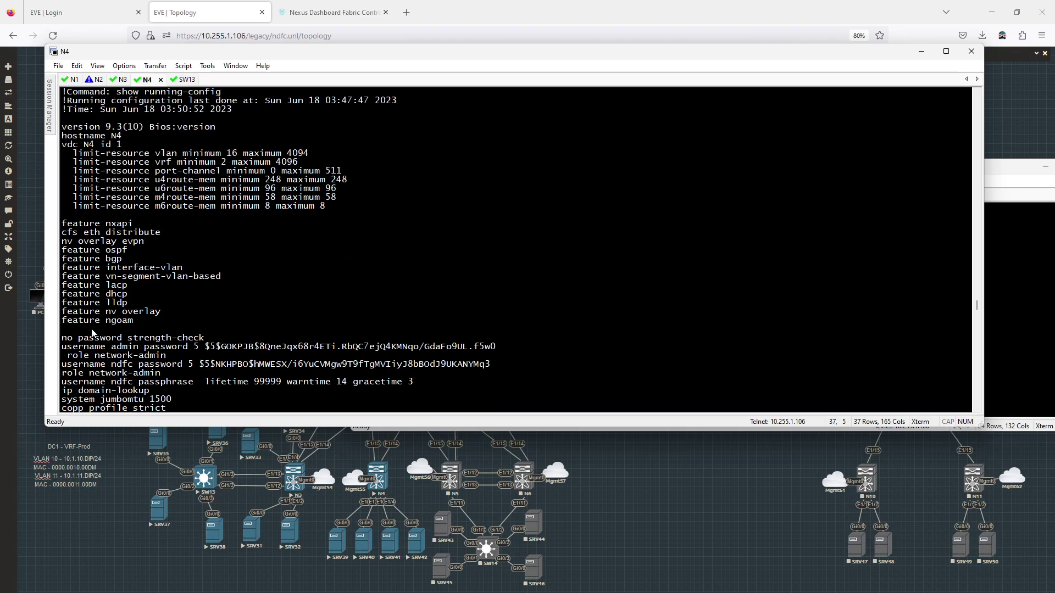
scroll(112, 304, down, 3)
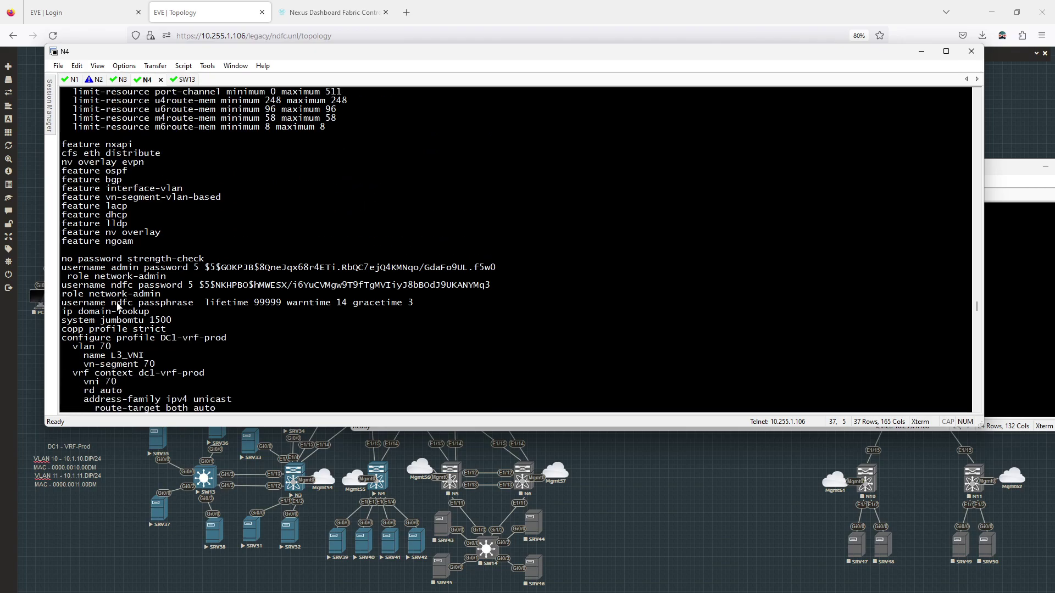
scroll(116, 307, down, 3)
scroll(263, 285, down, 3)
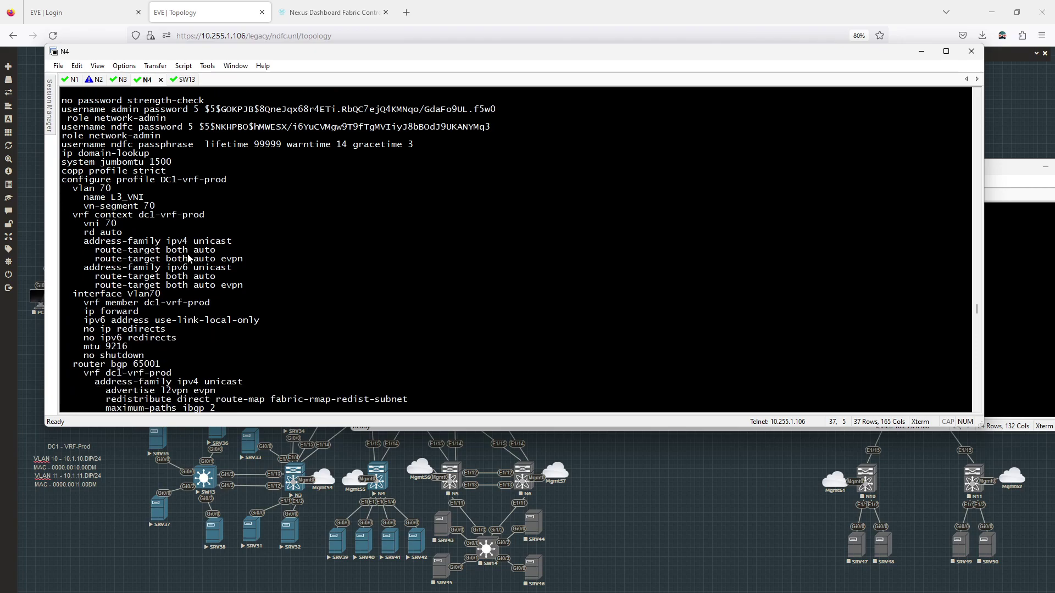
scroll(101, 202, down, 2)
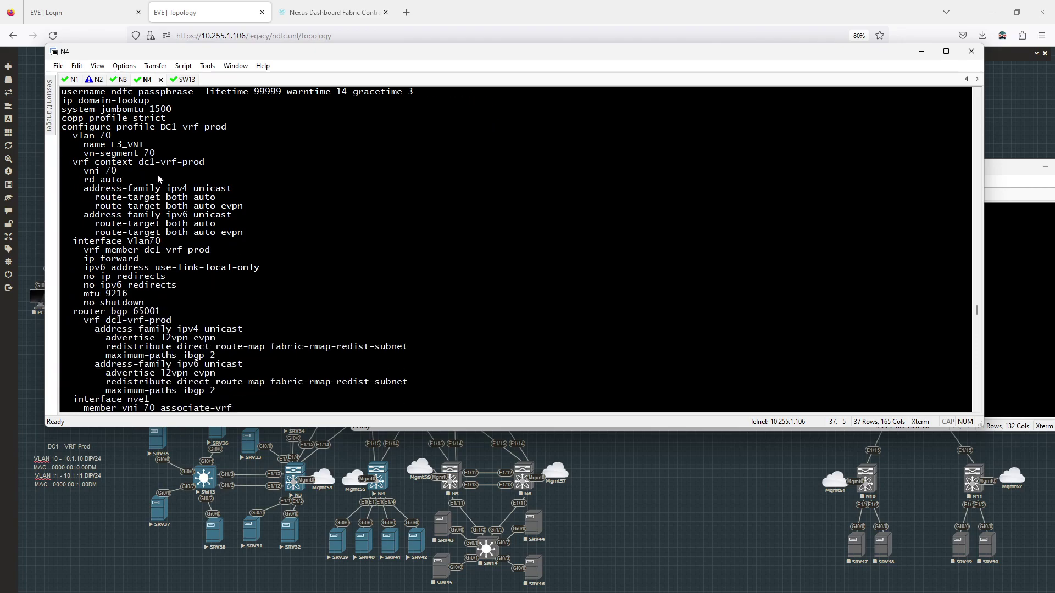
scroll(204, 239, down, 2)
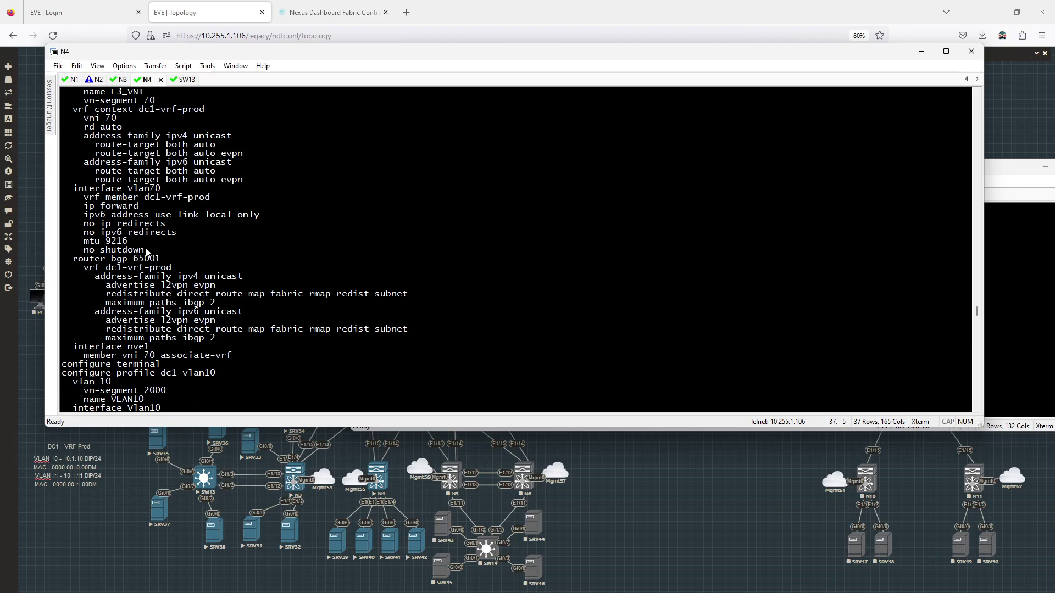
scroll(152, 259, down, 1)
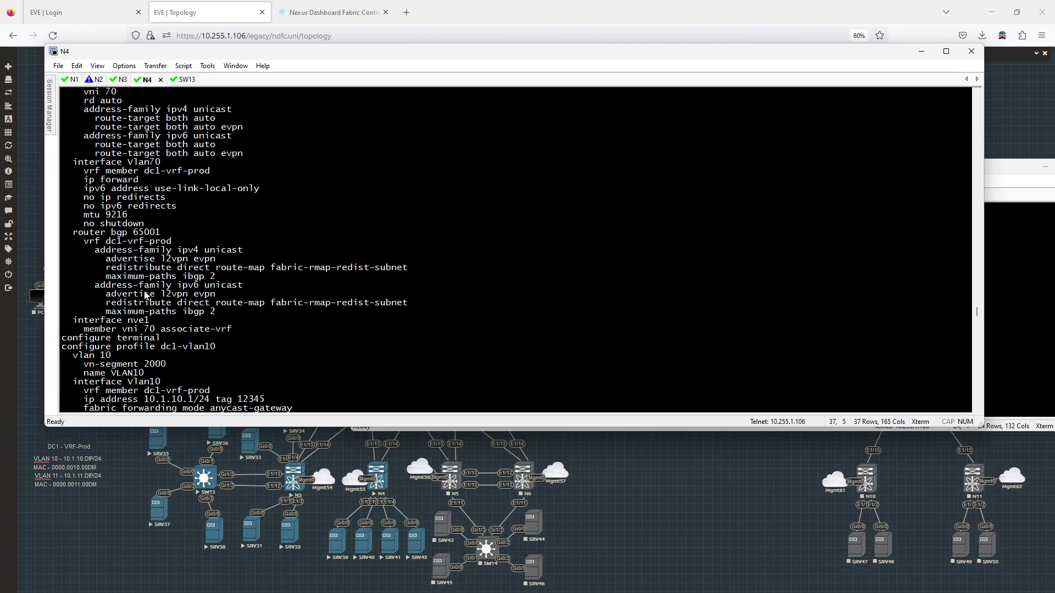
scroll(144, 293, up, 3)
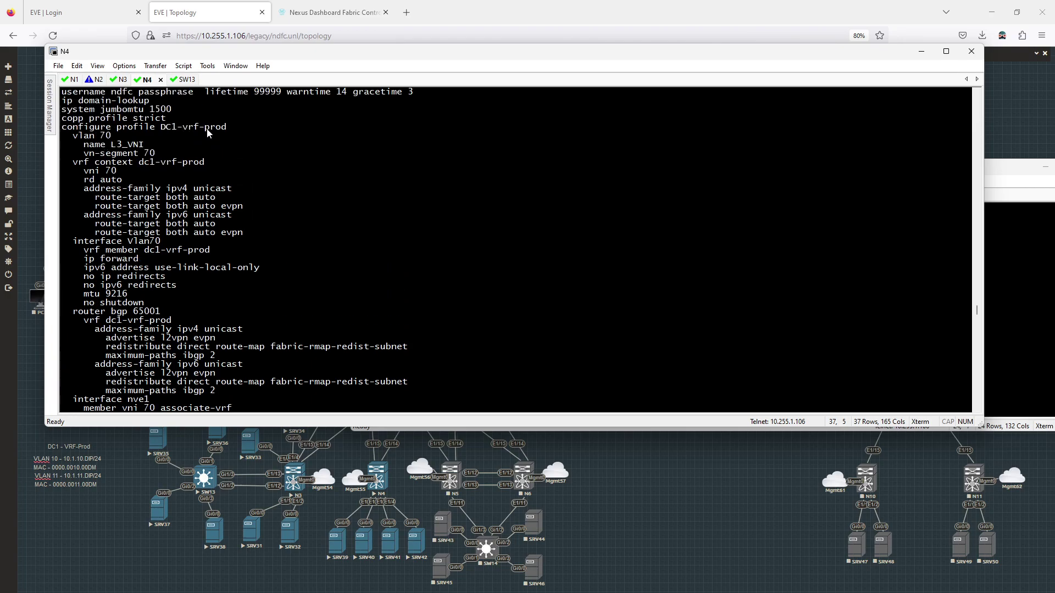
scroll(208, 132, down, 7)
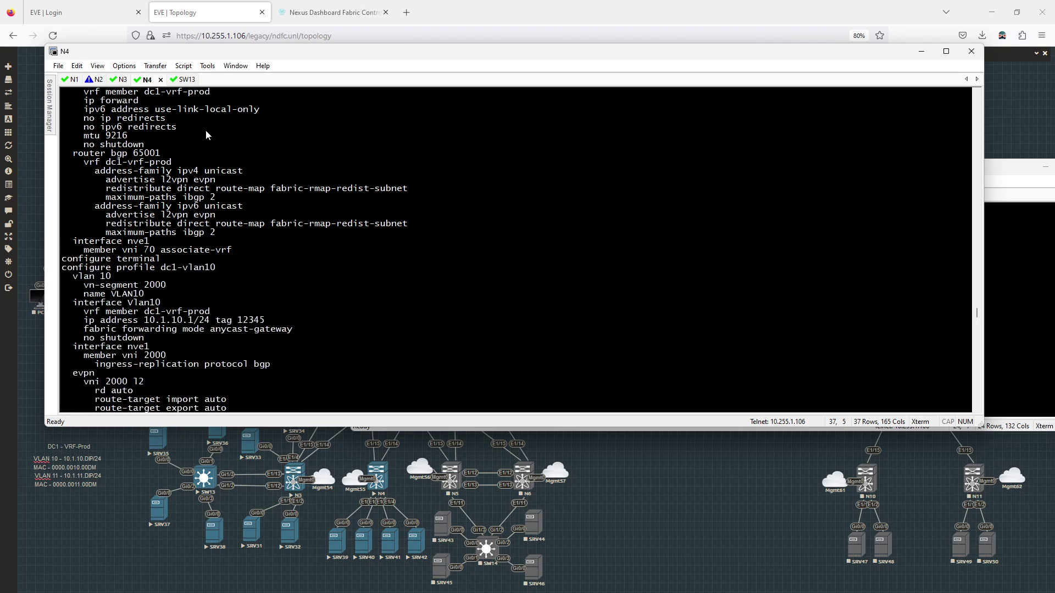
scroll(249, 258, down, 1)
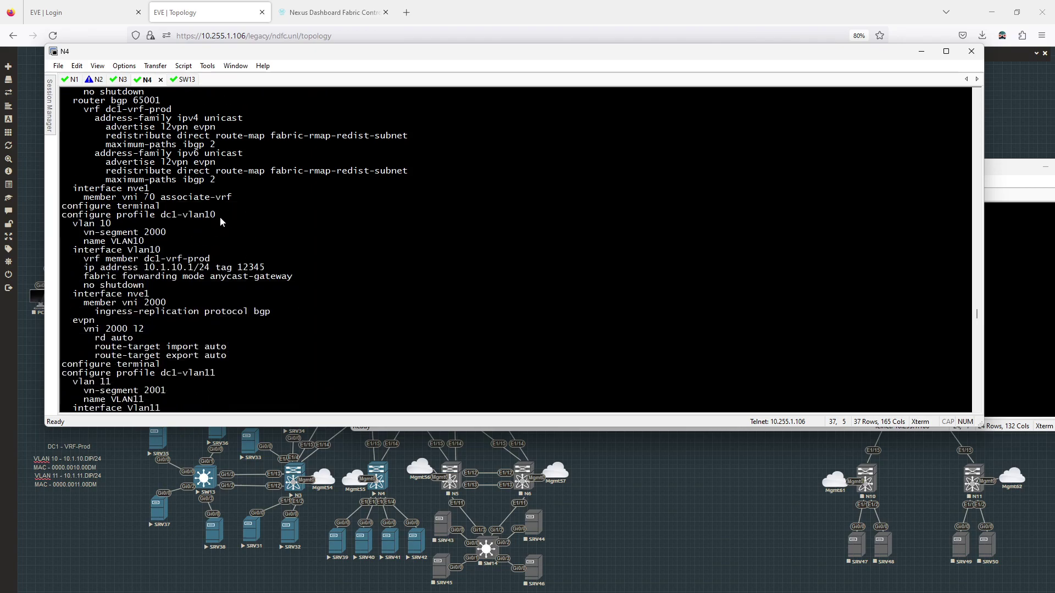
scroll(161, 219, down, 4)
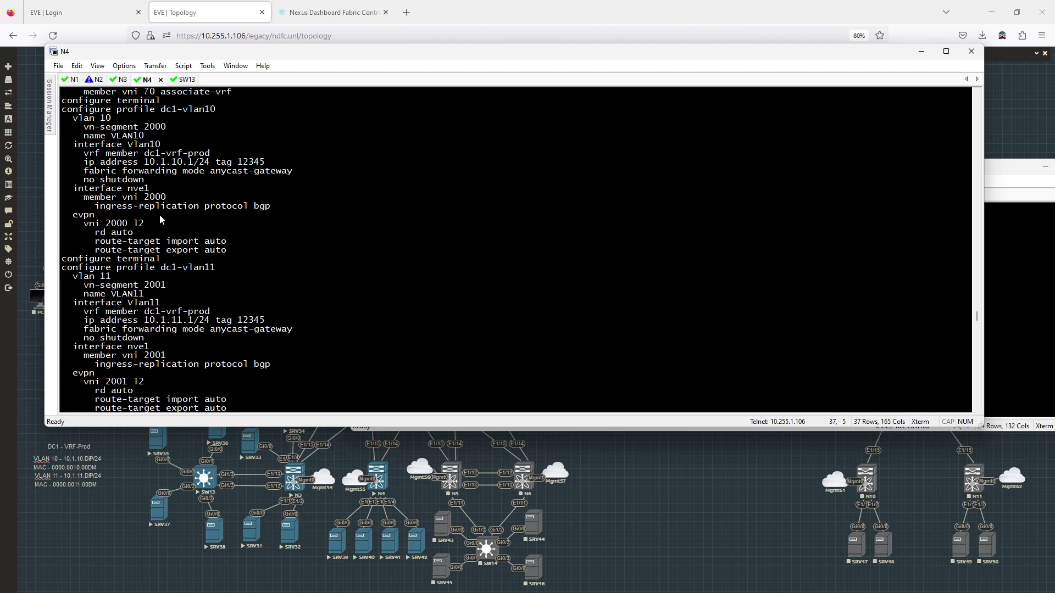
scroll(176, 256, down, 11)
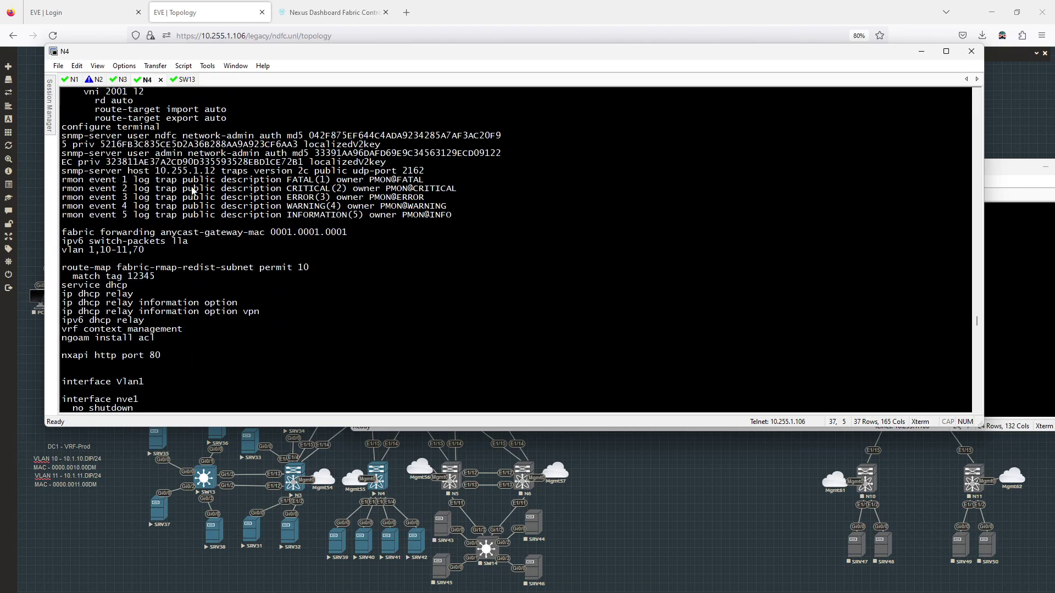
scroll(194, 191, up, 8)
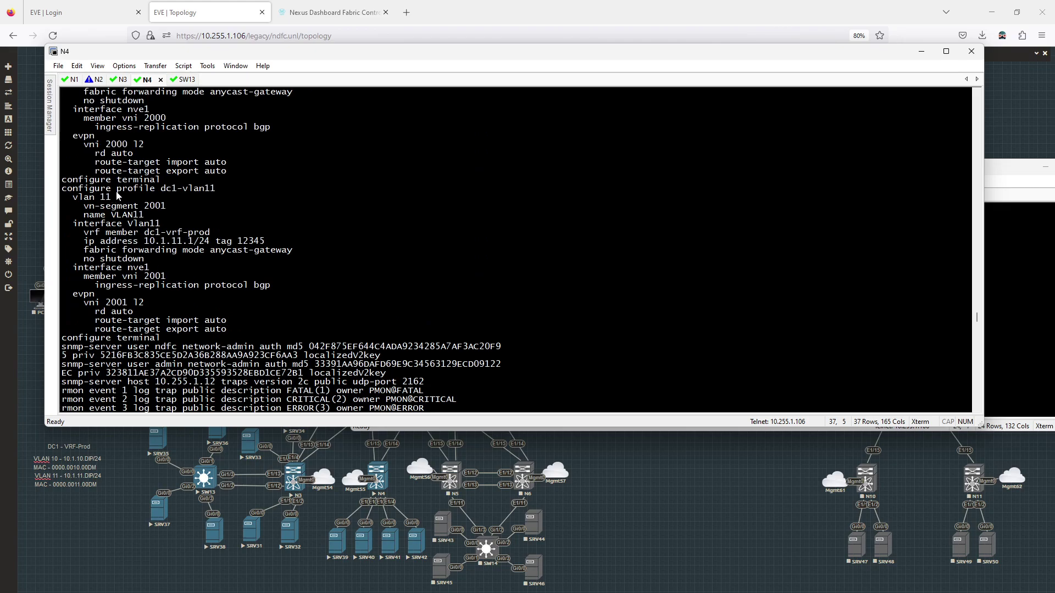
scroll(117, 196, down, 9)
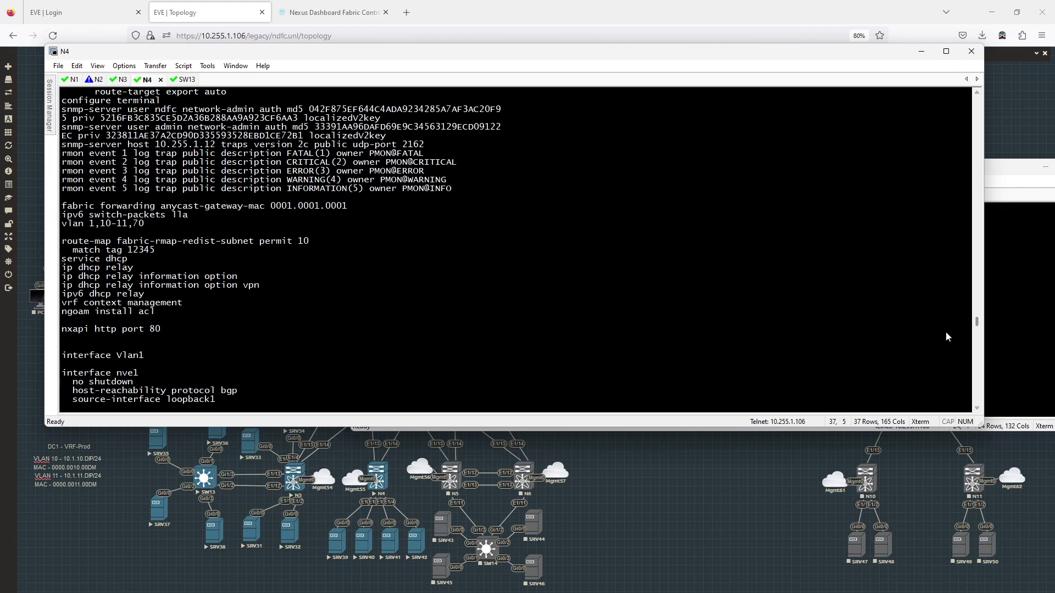
drag(976, 321, 973, 422)
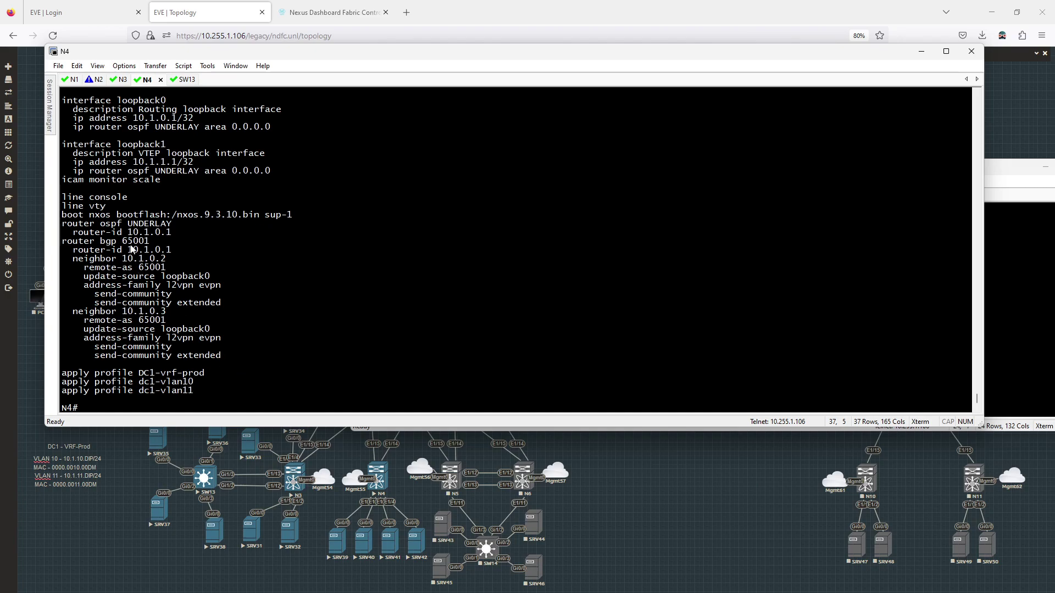
scroll(144, 330, up, 8)
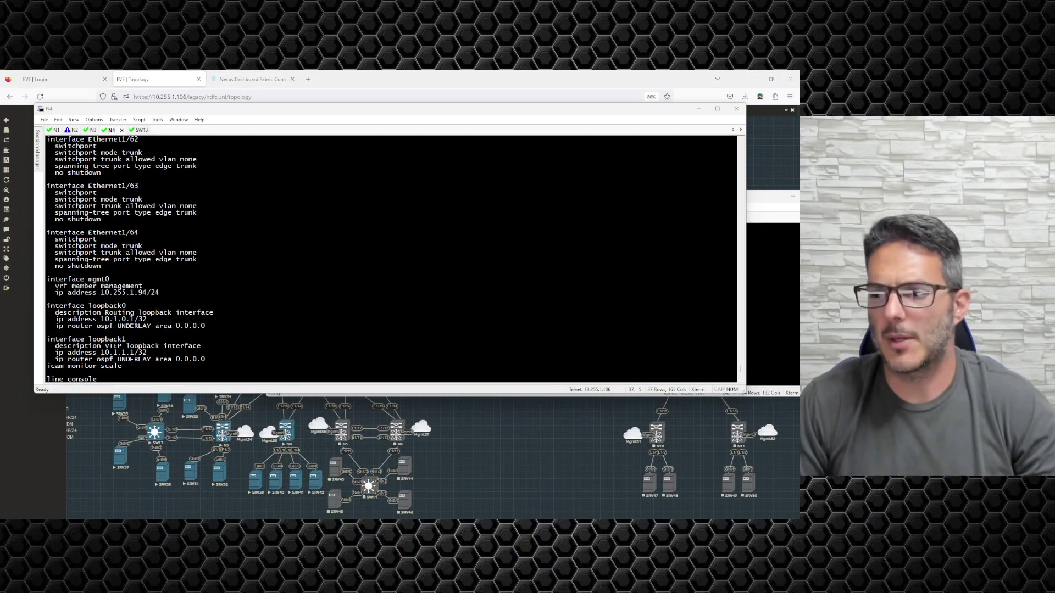
Minimize the N4 SecureCRT window to reveal the EVE-NG lab topology
click(555, 466)
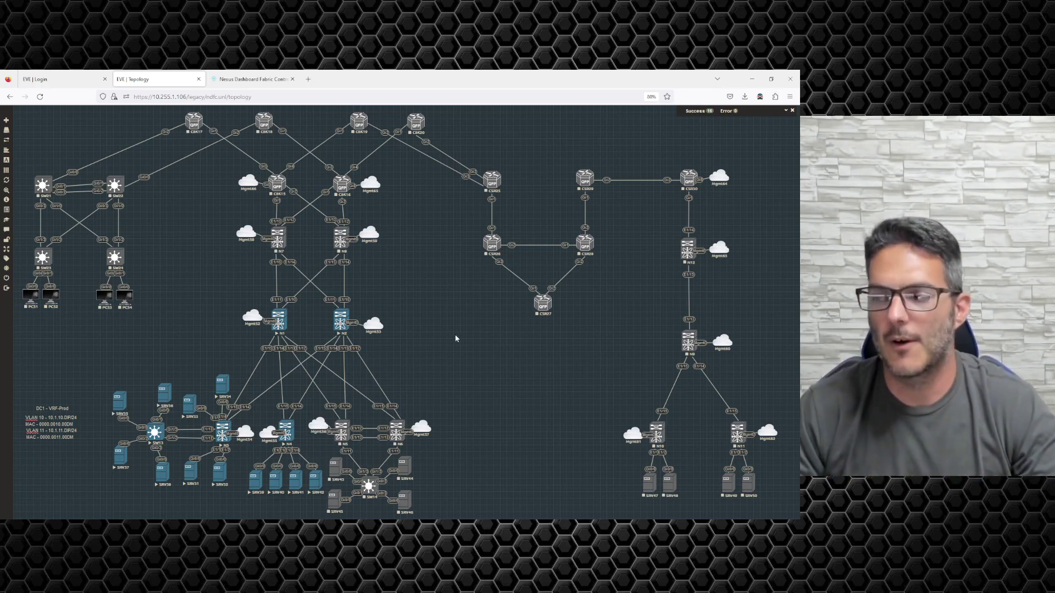
mouse_move(7, 330)
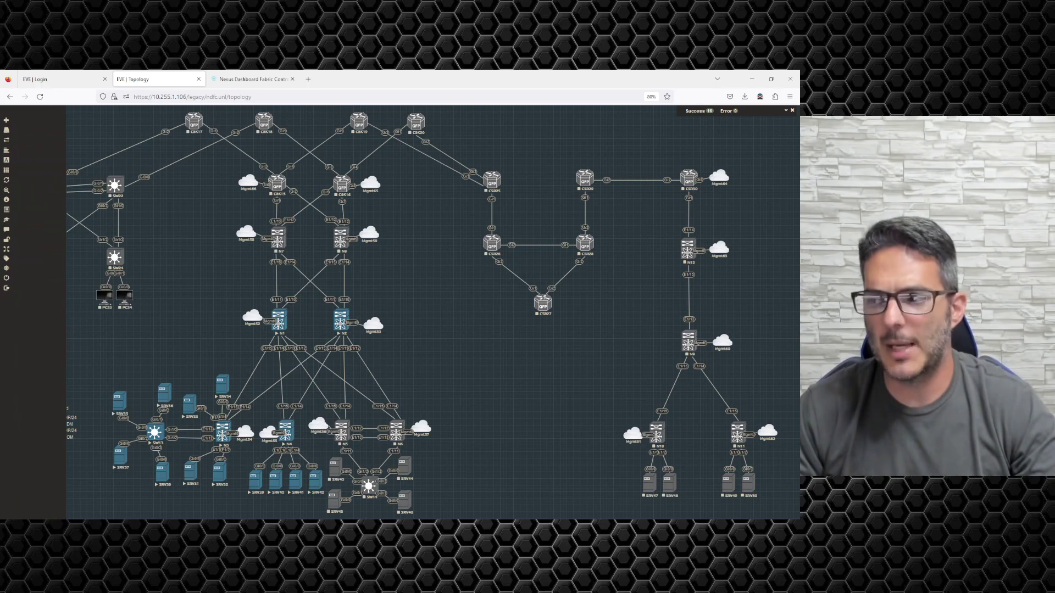